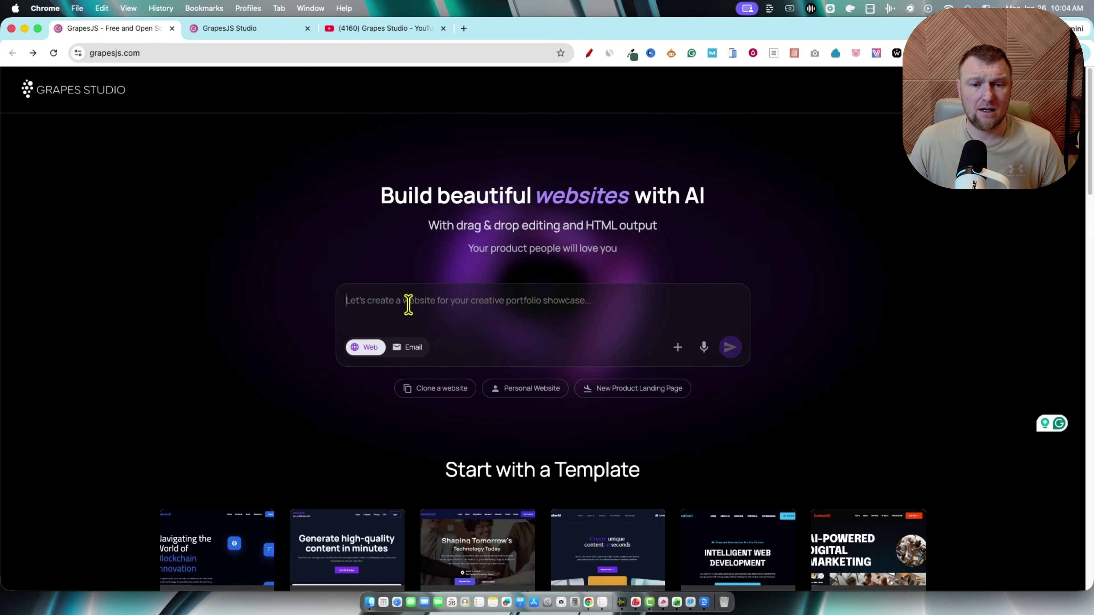
Write a website prompt for a new product landing page, the Denver Web Design Studio, with hero section, services, testimonials, and contact form.
{"action": "type", "text": "Create a landing page for a new product landing page, the Rice Washer, with a hero section, services, testimonials, and contact form."}
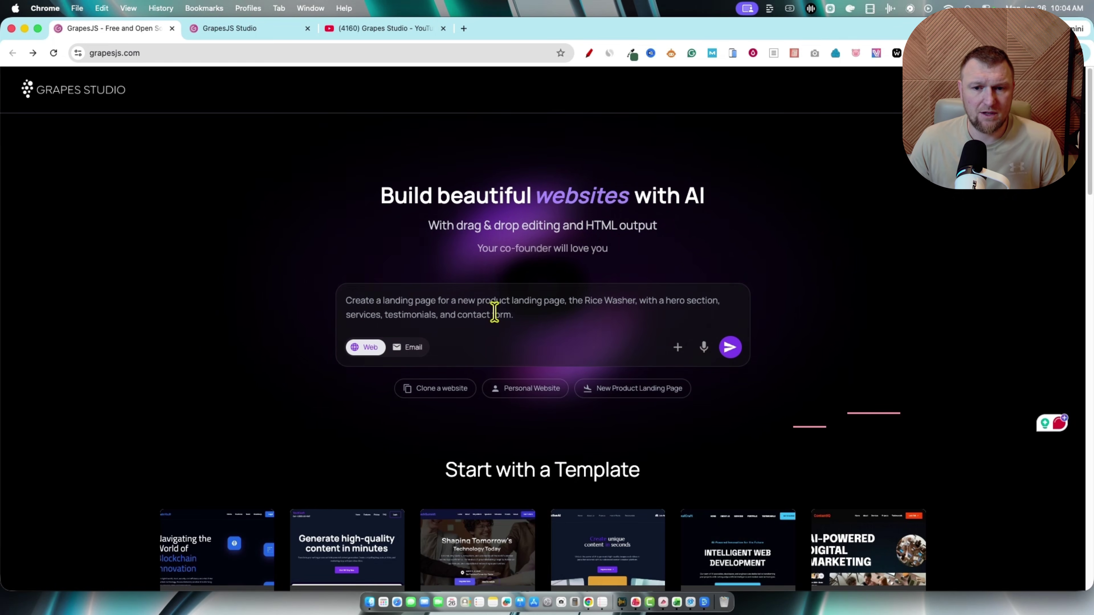
{"action": "left_click_drag", "start_coordinate": [635, 300], "coordinate": [584, 300]}
{"action": "type", "text": "Denver Web Design Studio,"}
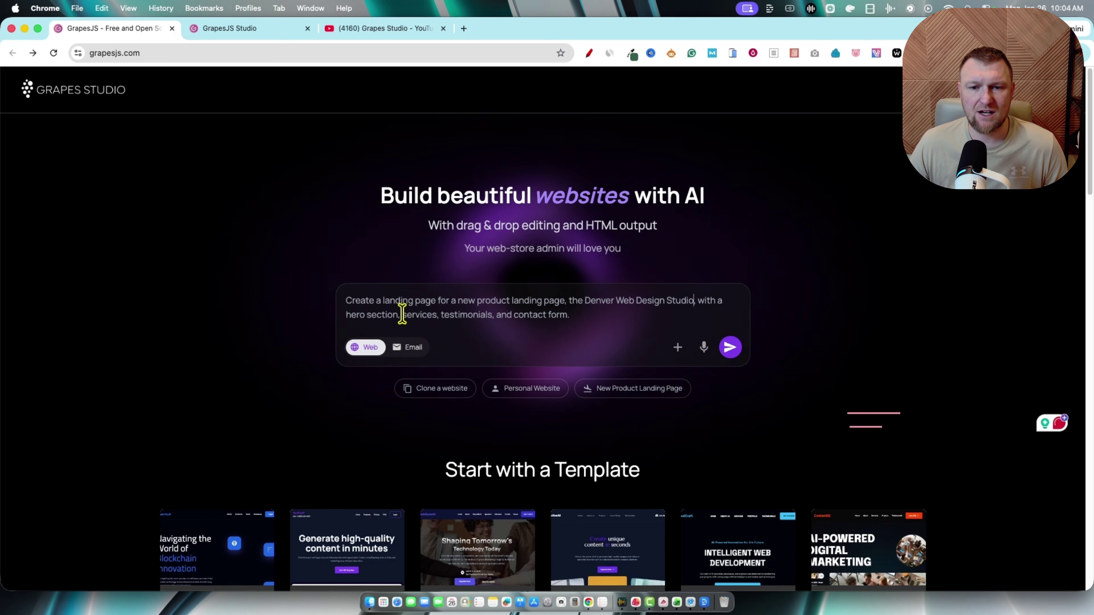
{"action": "mouse_move", "coordinate": [534, 314]}
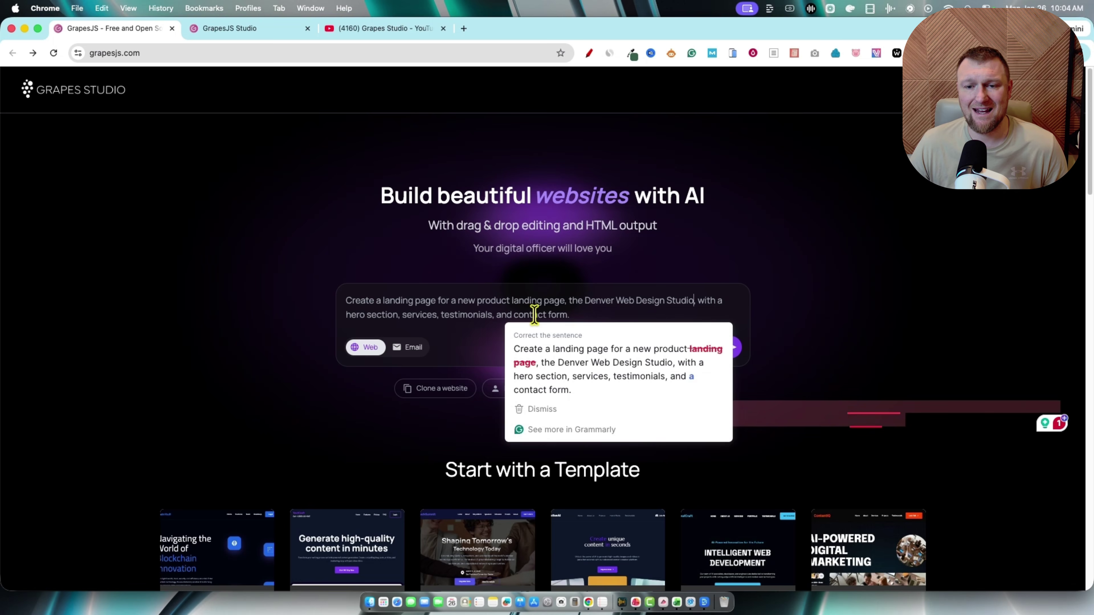
Append "We build websites for small local business." to the website prompt and submit it.
{"action": "left_click", "coordinate": [571, 315]}
{"action": "type", "text": "We build website"}
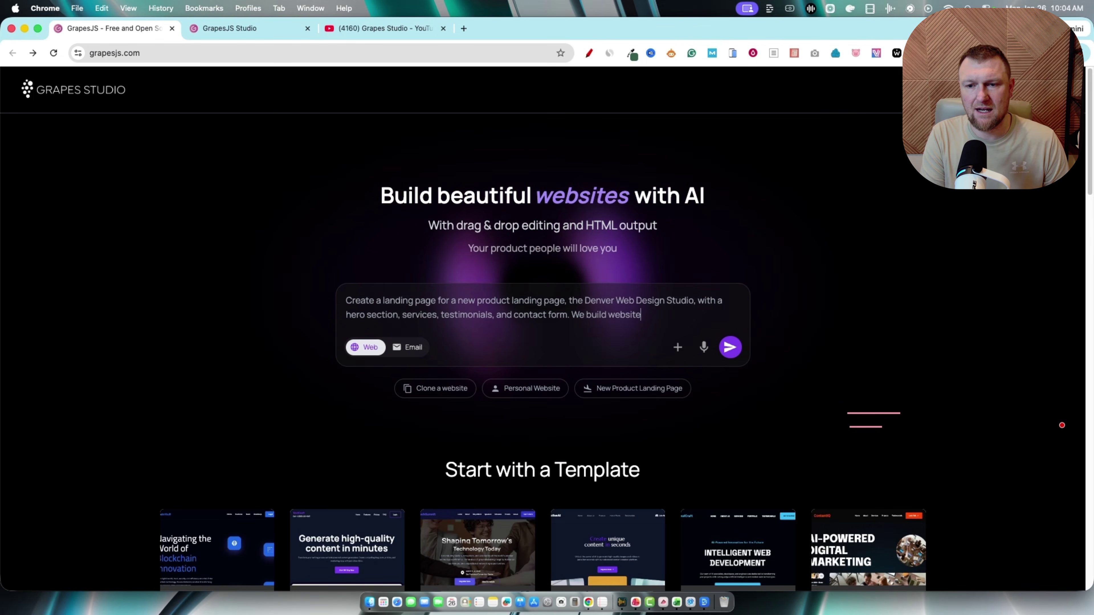
{"action": "type", "text": "s for small"}
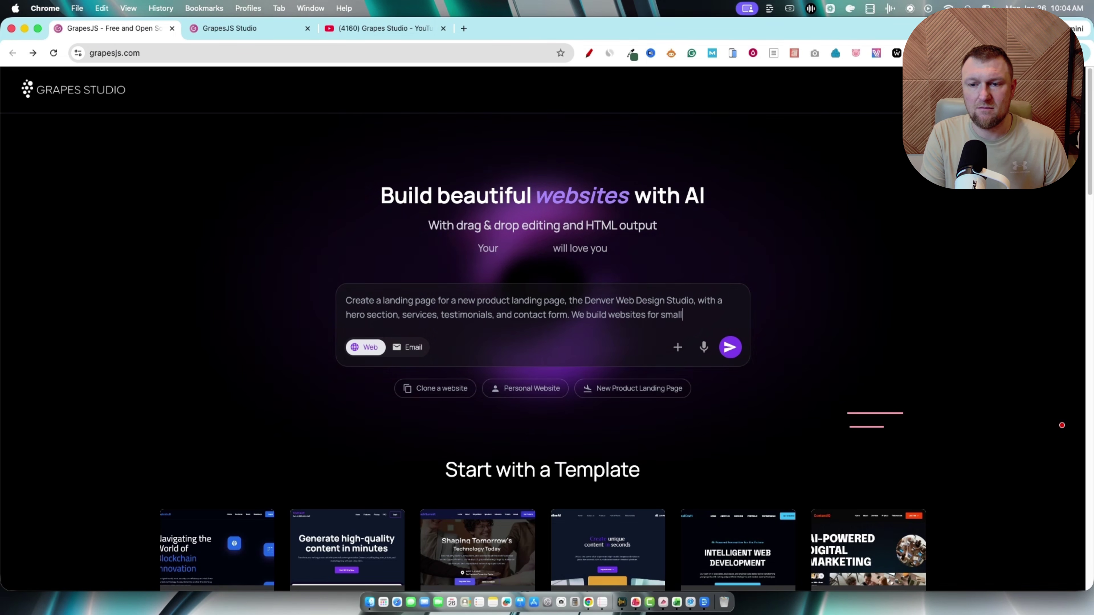
{"action": "type", "text": " local business."}
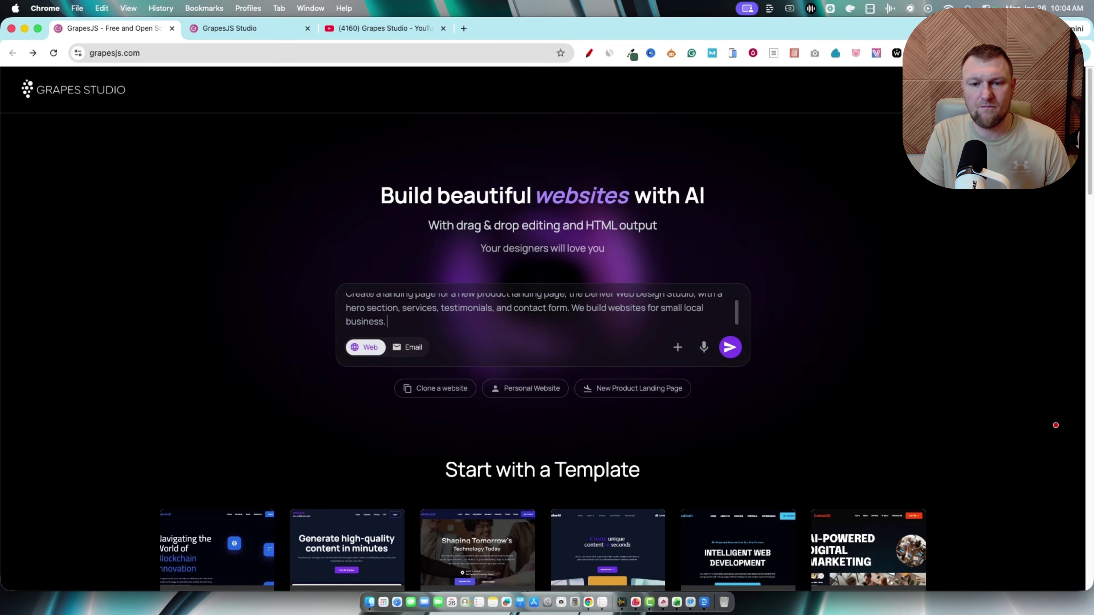
{"action": "scroll", "coordinate": [479, 301], "scroll_direction": "up", "scroll_amount": 1}
{"action": "scroll", "coordinate": [495, 334], "scroll_direction": "down", "scroll_amount": 2}
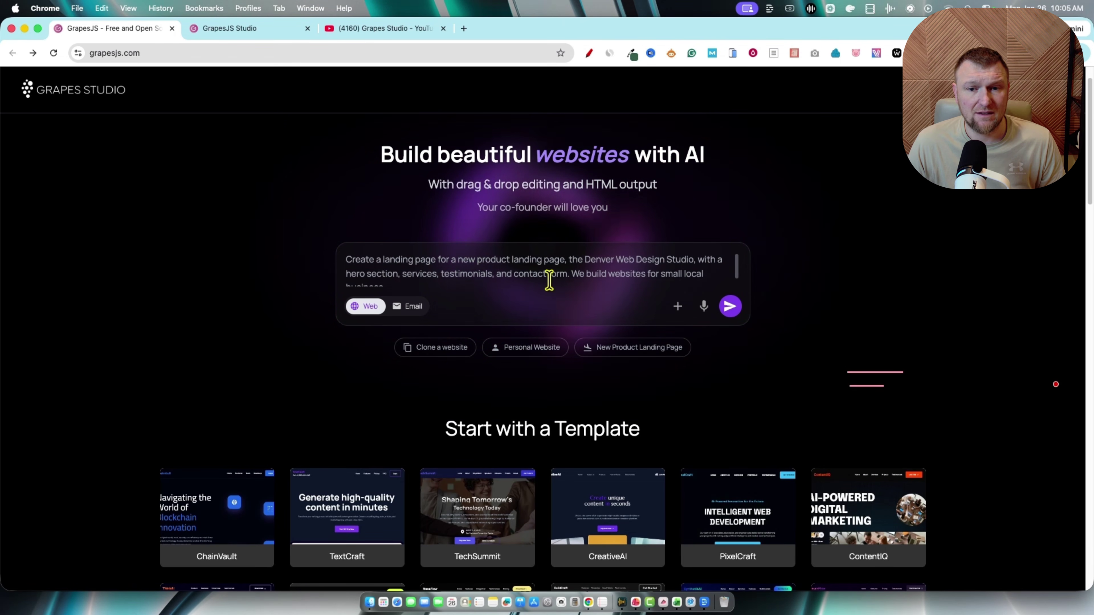
{"action": "scroll", "coordinate": [457, 274], "scroll_direction": "down", "scroll_amount": 1}
{"action": "scroll", "coordinate": [356, 270], "scroll_direction": "up", "scroll_amount": 1}
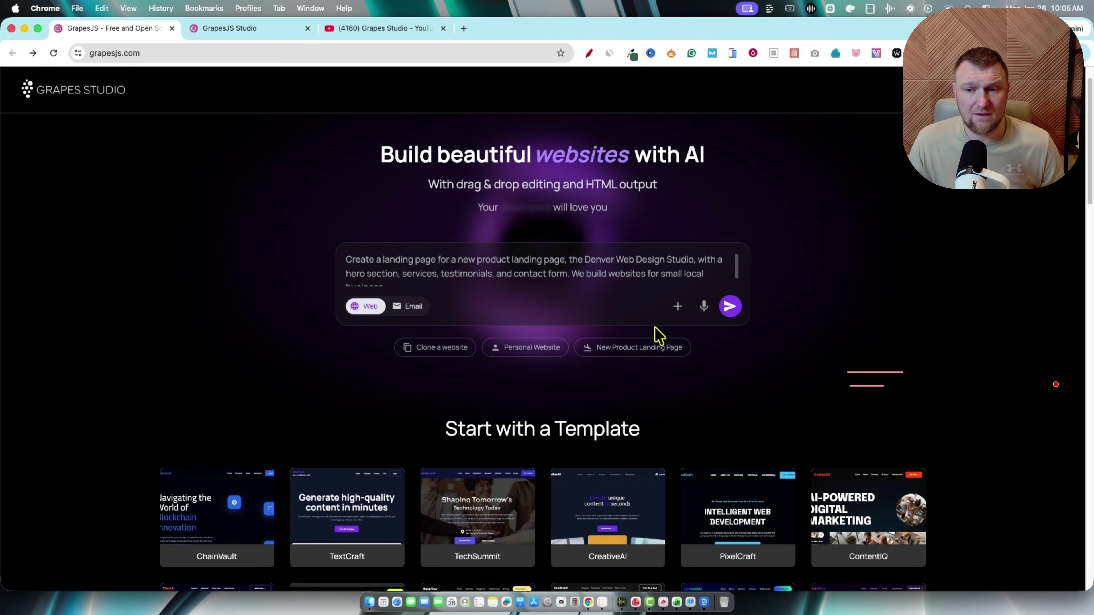
{"action": "left_click", "coordinate": [727, 309]}
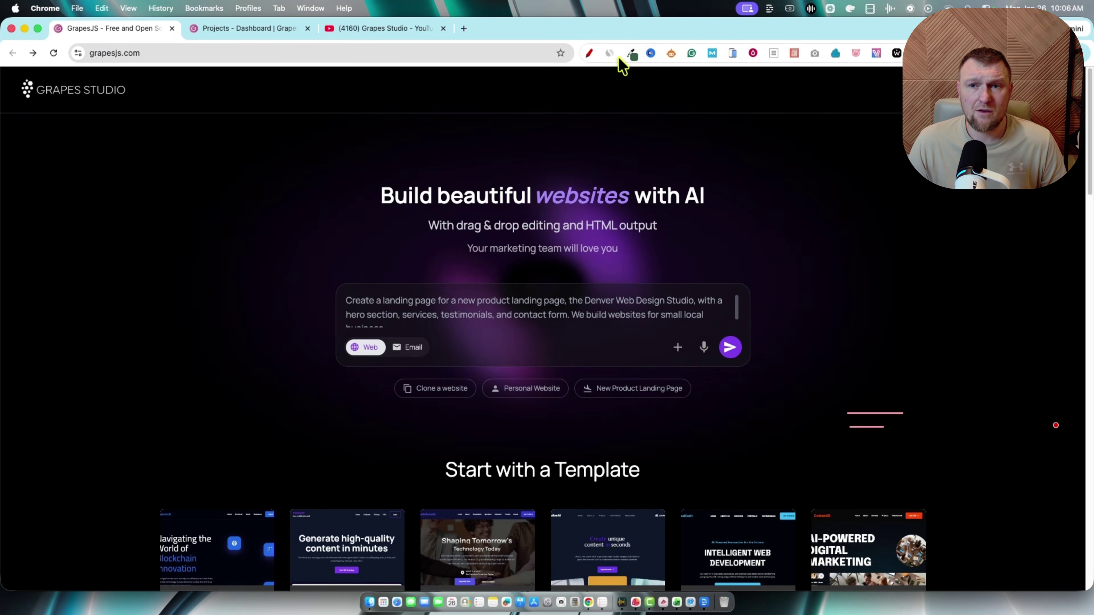
View the Similarweb traffic statistics for grapesjs.com and generate the landing page from the entered prompt.
{"action": "left_click", "coordinate": [609, 53]}
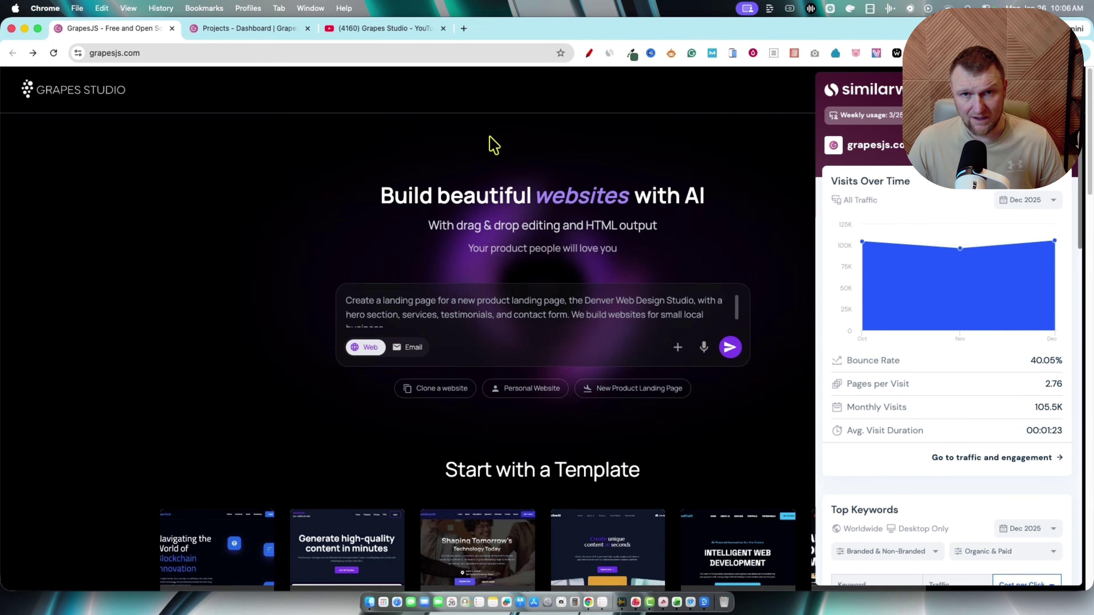
{"action": "left_click", "coordinate": [731, 348]}
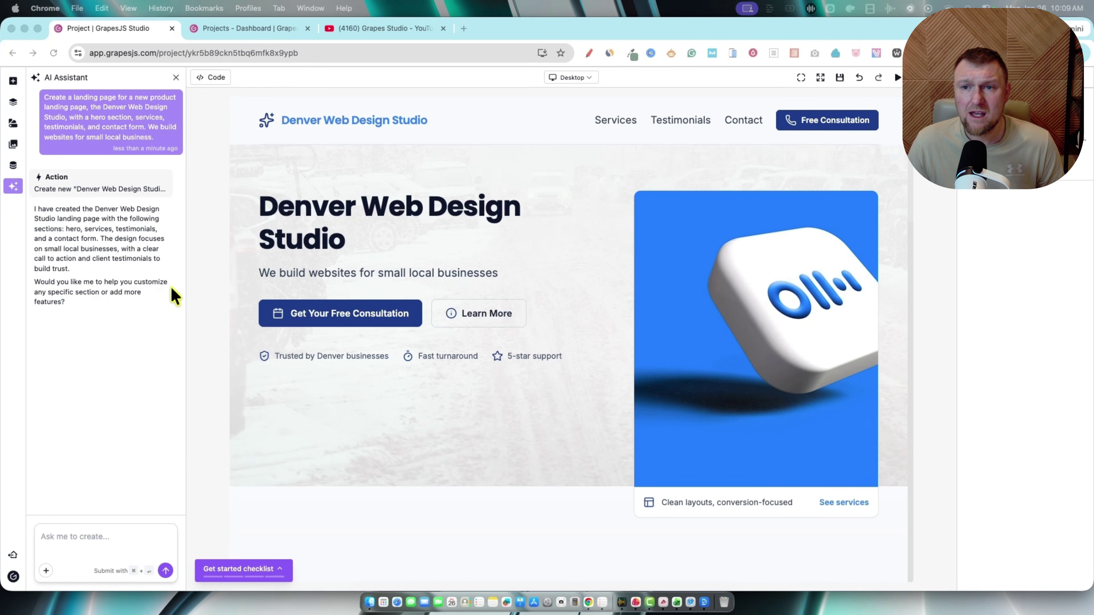
Select the Services navigation link and the hero content to examine their style settings.
{"action": "left_click", "coordinate": [625, 131]}
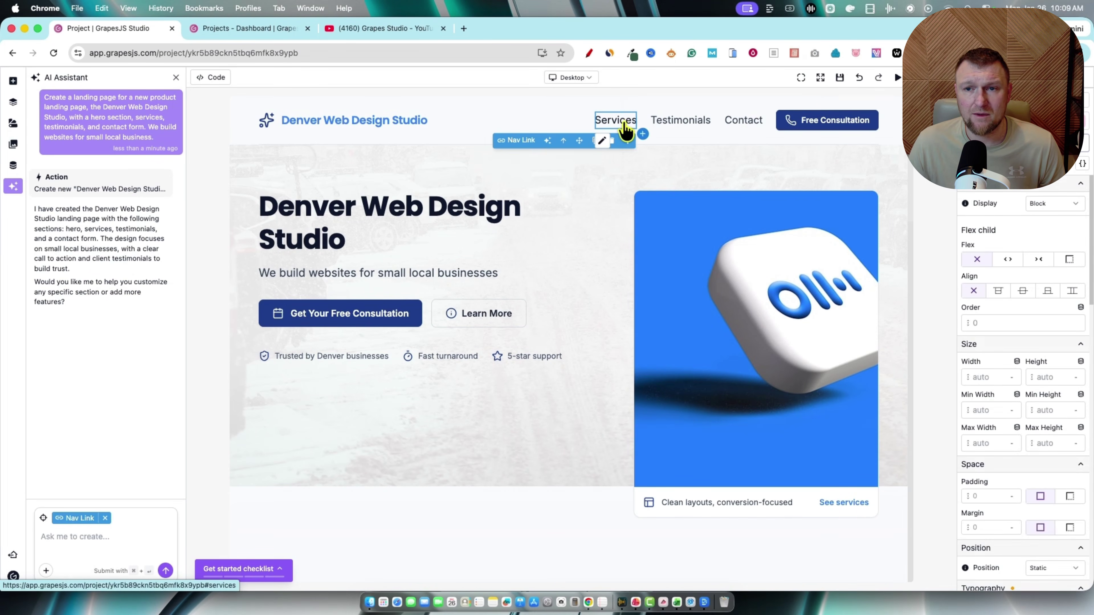
{"action": "left_click", "coordinate": [703, 197]}
{"action": "left_click_drag", "start_coordinate": [756, 197], "coordinate": [759, 282]}
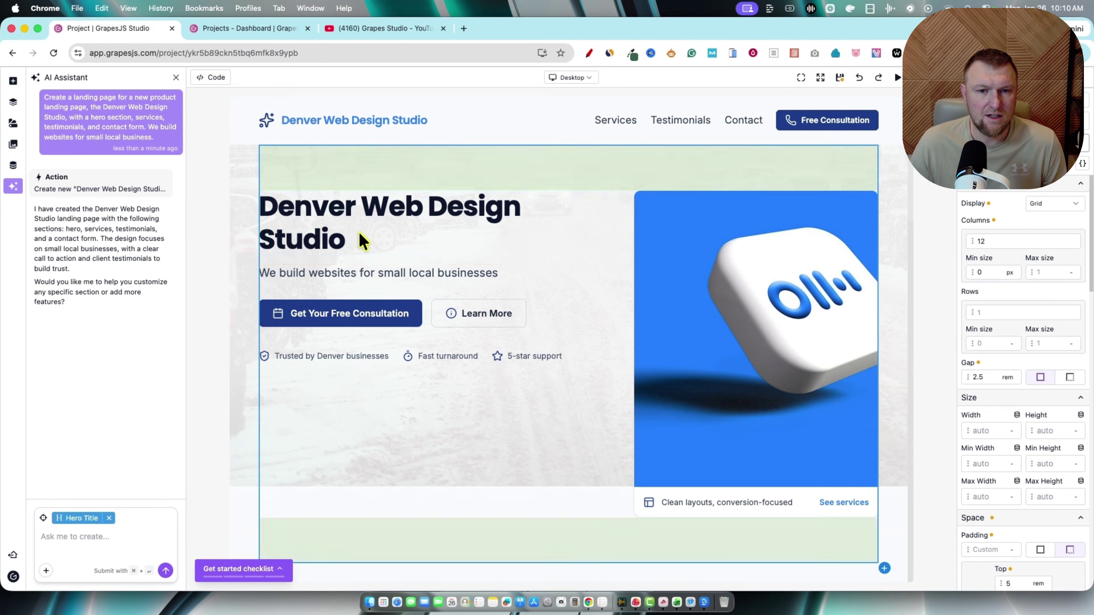
Try editing the hero title directly on the page by adding filler text and erasing it again.
{"action": "double_click", "coordinate": [348, 241]}
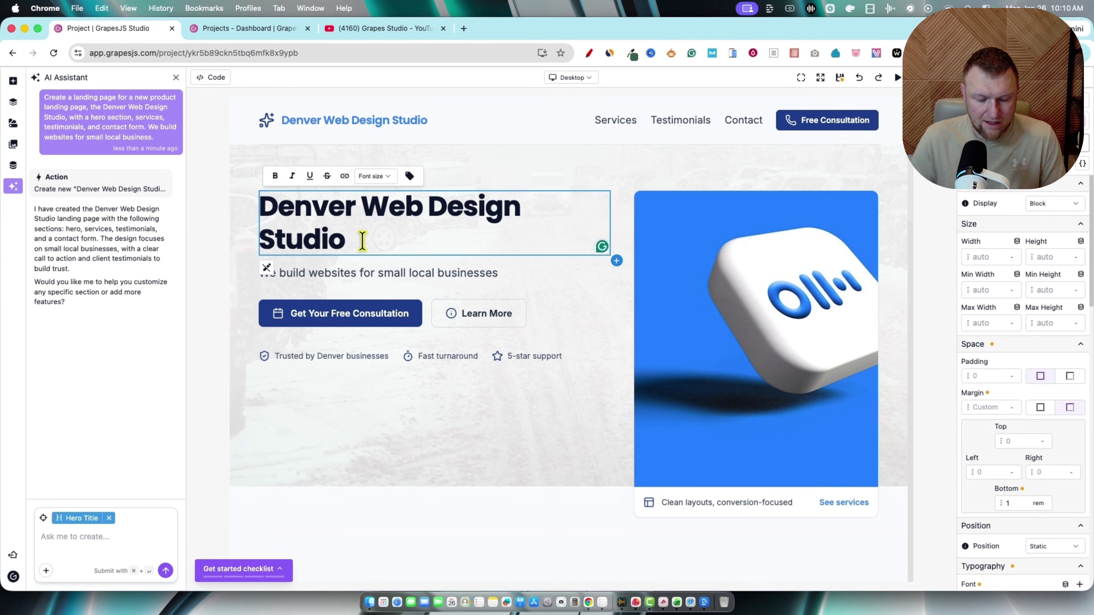
{"action": "type", "text": "kla js;ljf;a"}
{"action": "key", "text": "BackSpace"}
{"action": "key", "text": "BackSpace"}
{"action": "key", "text": "BackSpace"}
{"action": "key", "text": "BackSpace"}
{"action": "key", "text": "BackSpace"}
{"action": "key", "text": "BackSpace"}
{"action": "key", "text": "BackSpace"}
{"action": "key", "text": "BackSpace"}
{"action": "key", "text": "BackSpace"}
{"action": "key", "text": "BackSpace"}
{"action": "key", "text": "BackSpace"}
{"action": "key", "text": "BackSpace"}
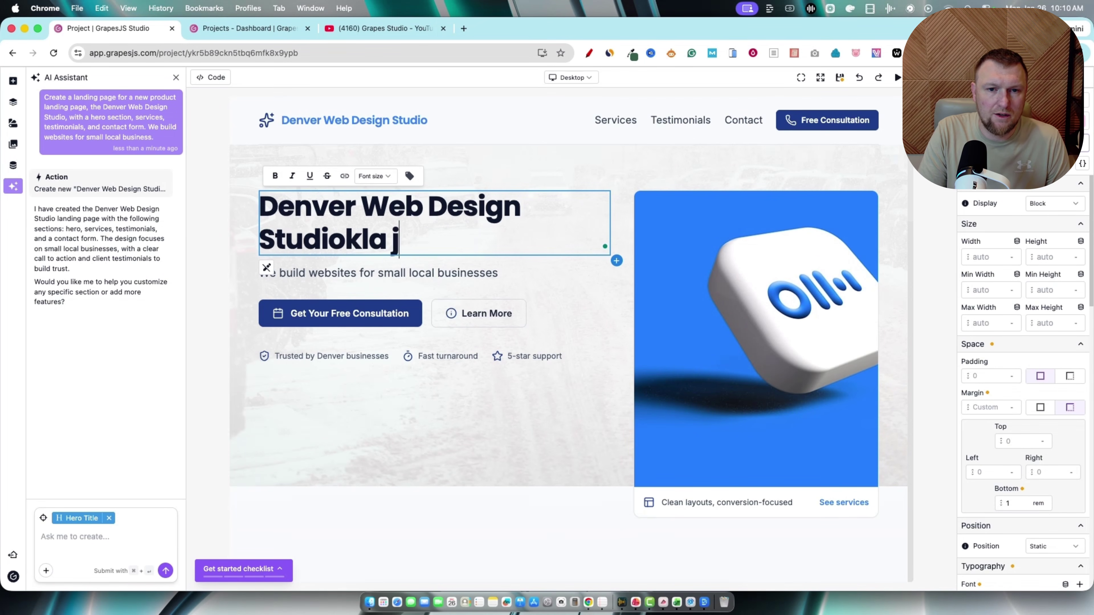
Inspect the hero subtitle's styles and the link target of the Learn More button.
{"action": "left_click", "coordinate": [383, 277]}
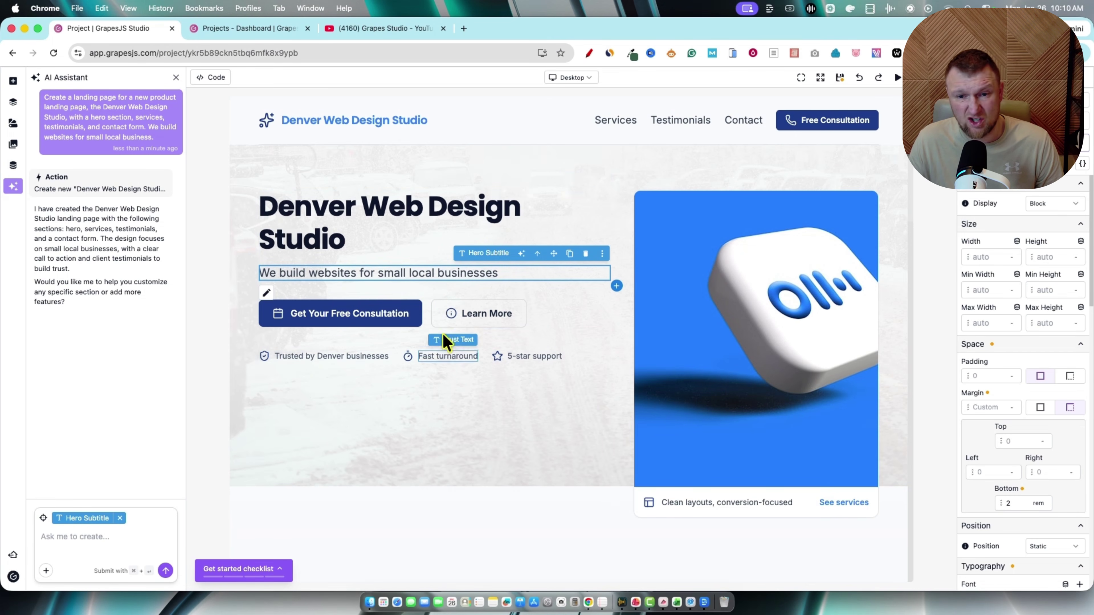
{"action": "left_click", "coordinate": [473, 321]}
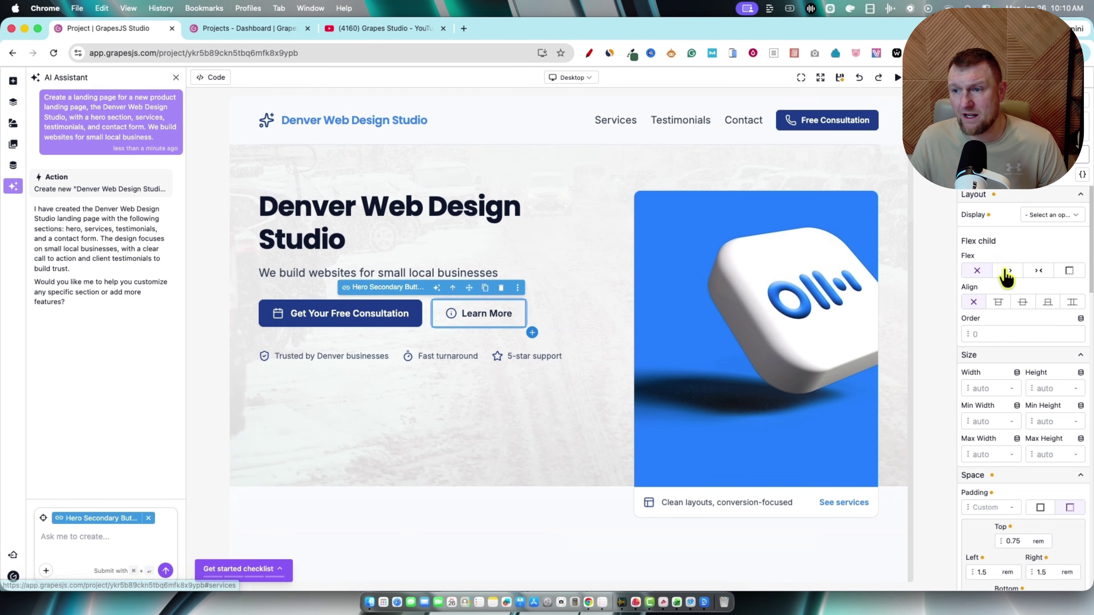
{"action": "left_click", "coordinate": [1058, 78]}
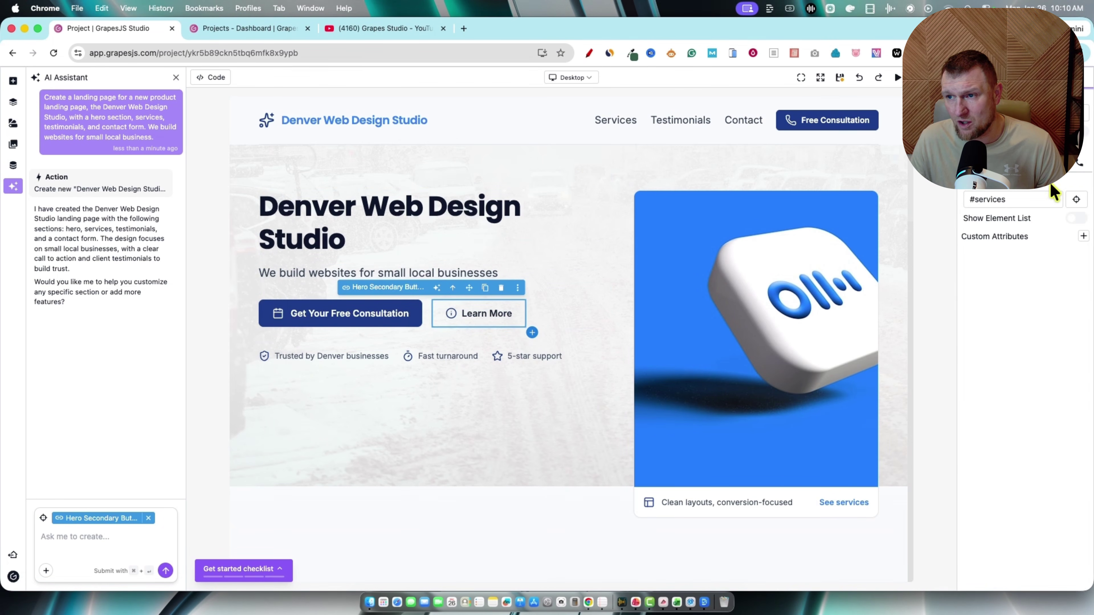
{"action": "left_click_drag", "start_coordinate": [1023, 202], "coordinate": [941, 203]}
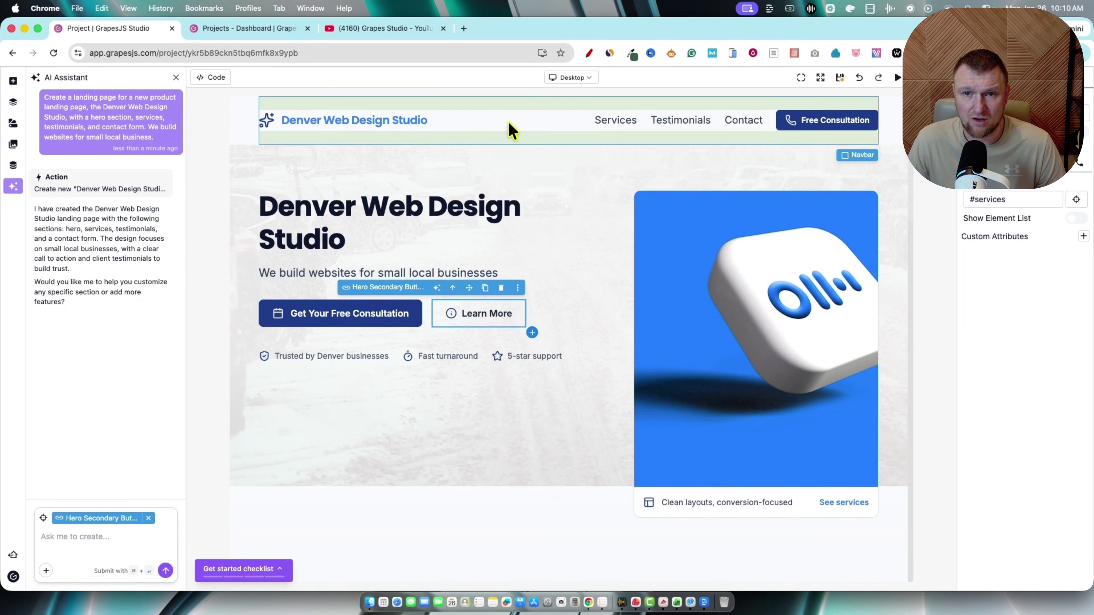
With the navbar selected, ask the AI assistant to "add a blog section to the website".
{"action": "left_click", "coordinate": [513, 127]}
{"action": "scroll", "coordinate": [557, 410], "scroll_direction": "down", "scroll_amount": 20}
{"action": "scroll", "coordinate": [557, 428], "scroll_direction": "down", "scroll_amount": 5}
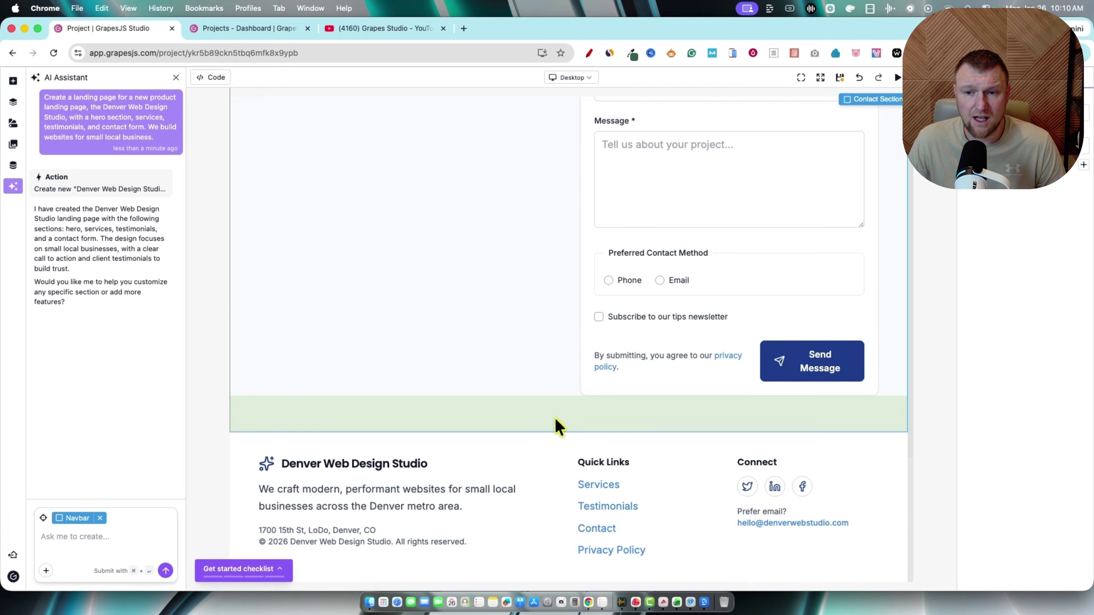
{"action": "scroll", "coordinate": [560, 340], "scroll_direction": "up", "scroll_amount": 10}
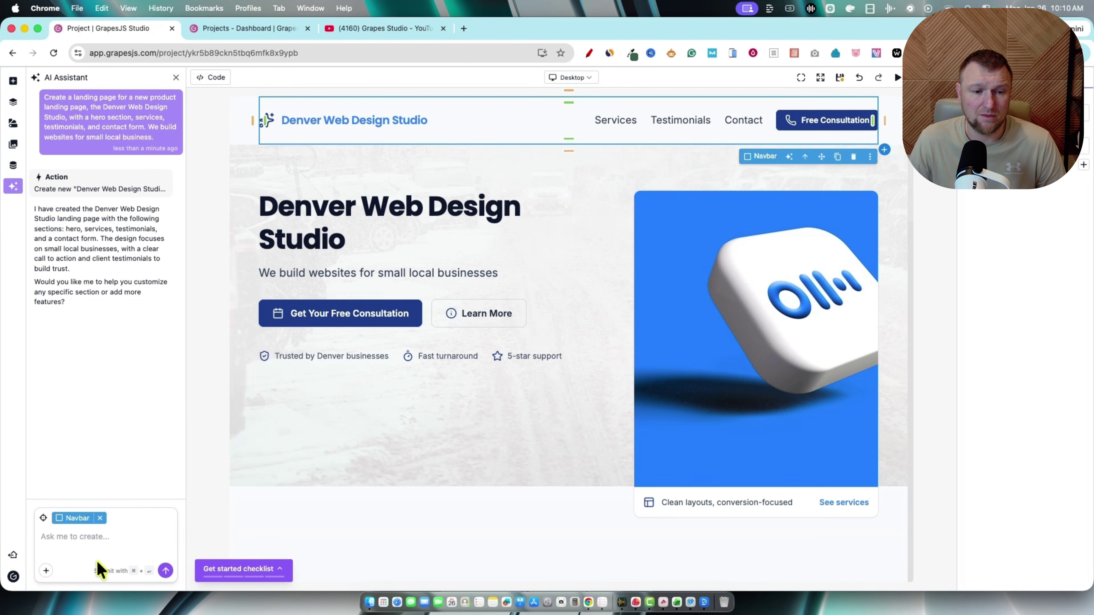
{"action": "left_click", "coordinate": [99, 542]}
{"action": "type", "text": "ad"}
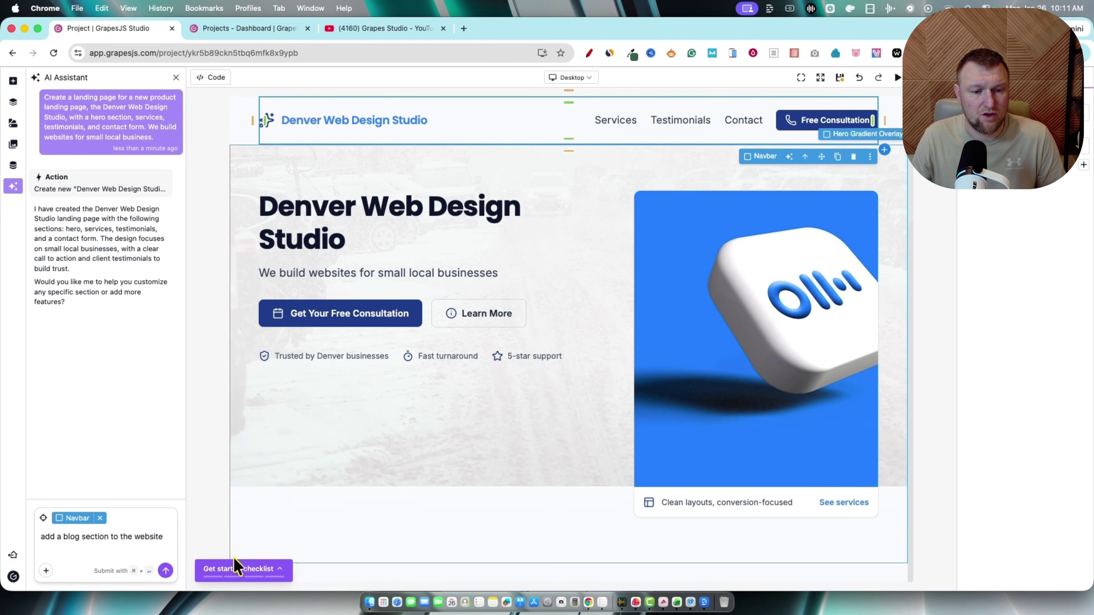
{"action": "left_click", "coordinate": [165, 571]}
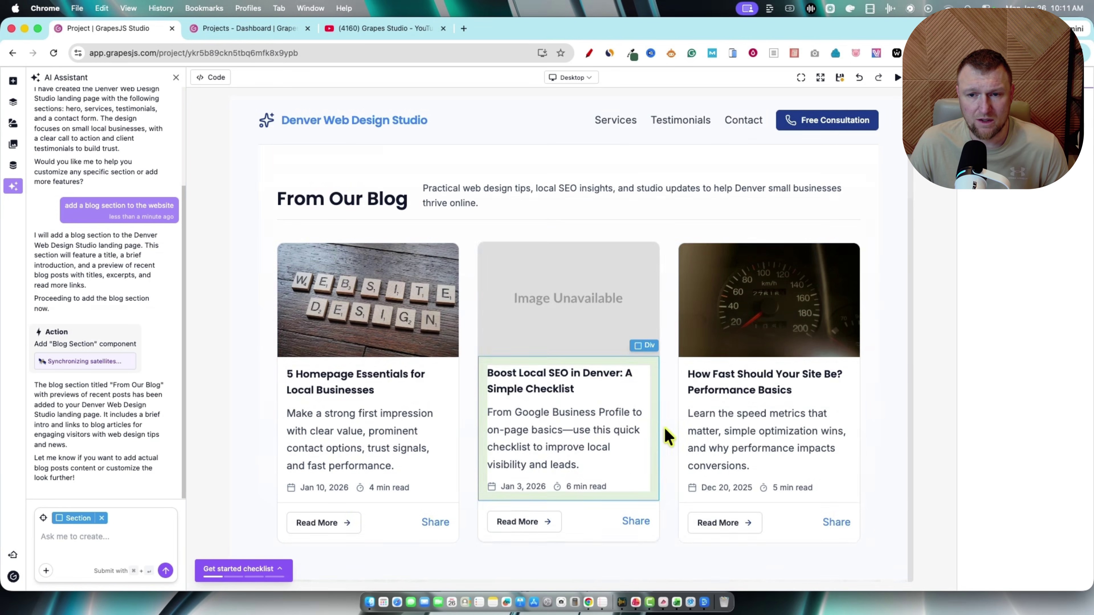
Remove the section reference from the assistant's prompt and ask it to add "Blog" to the navigation bar.
{"action": "scroll", "coordinate": [651, 496], "scroll_direction": "down", "scroll_amount": 10}
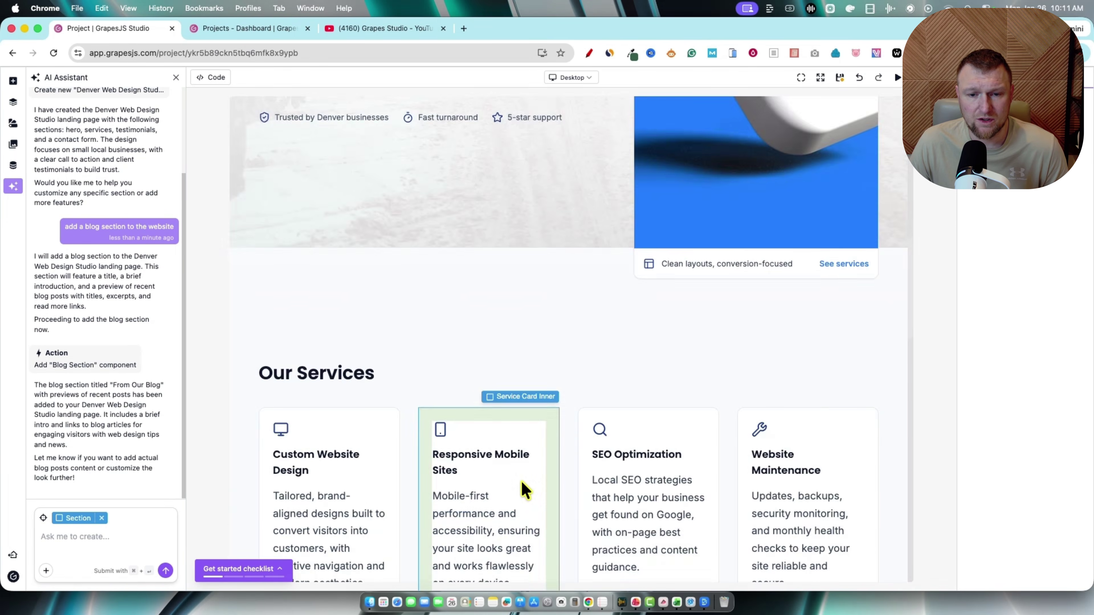
{"action": "scroll", "coordinate": [543, 496], "scroll_direction": "down", "scroll_amount": 3}
{"action": "scroll", "coordinate": [555, 508], "scroll_direction": "up", "scroll_amount": 15}
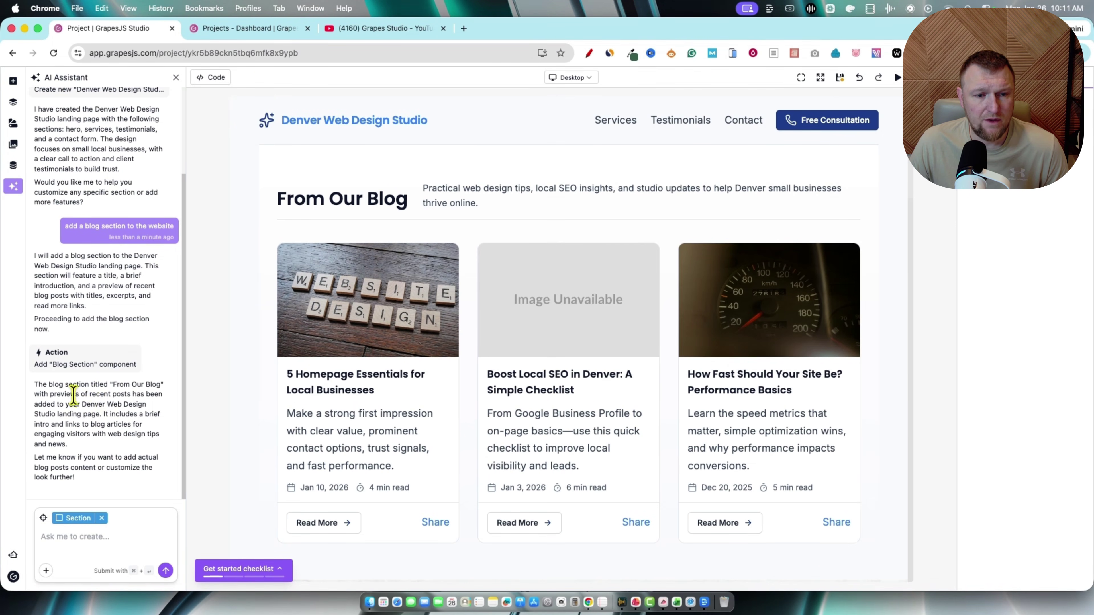
{"action": "left_click_drag", "start_coordinate": [74, 394], "coordinate": [137, 486]}
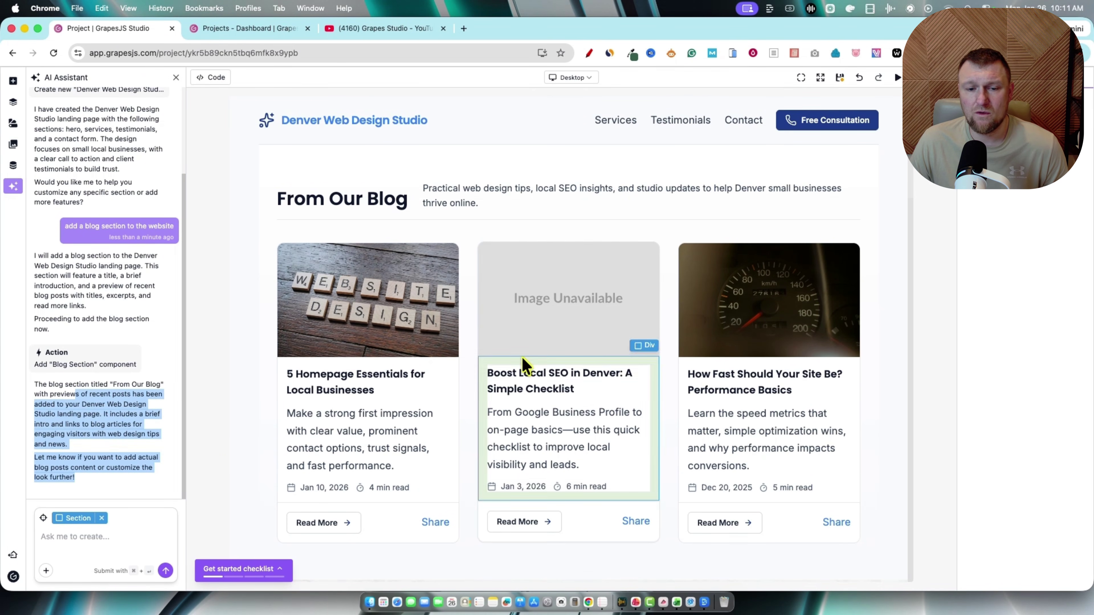
{"action": "left_click", "coordinate": [89, 539]}
{"action": "left_click", "coordinate": [101, 518]}
{"action": "type", "text": "add \"Blog\" to the navigation bar"}
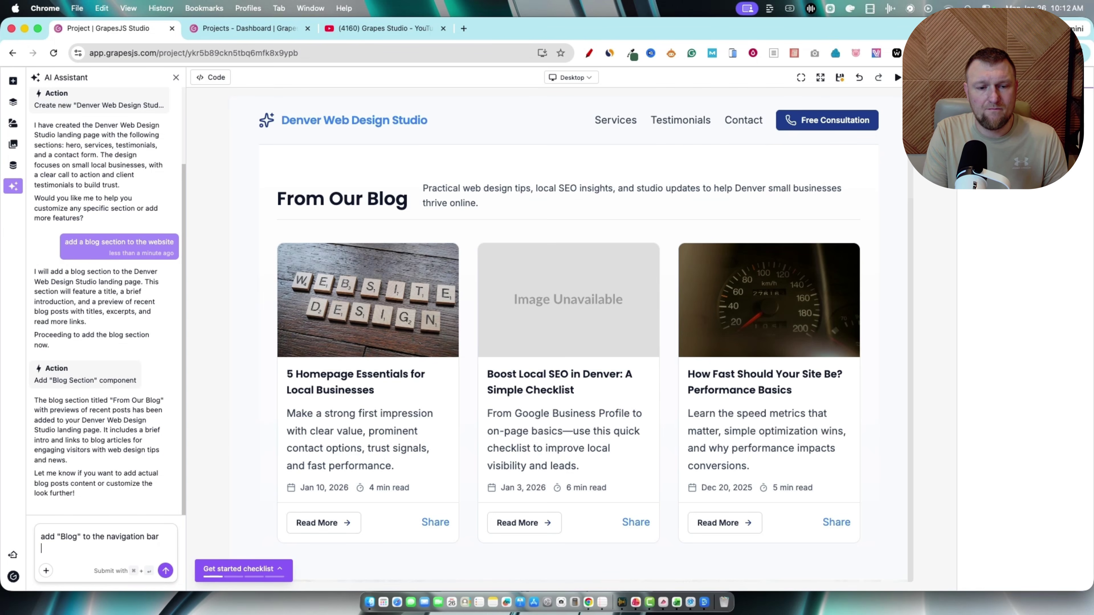
{"action": "left_click", "coordinate": [166, 571]}
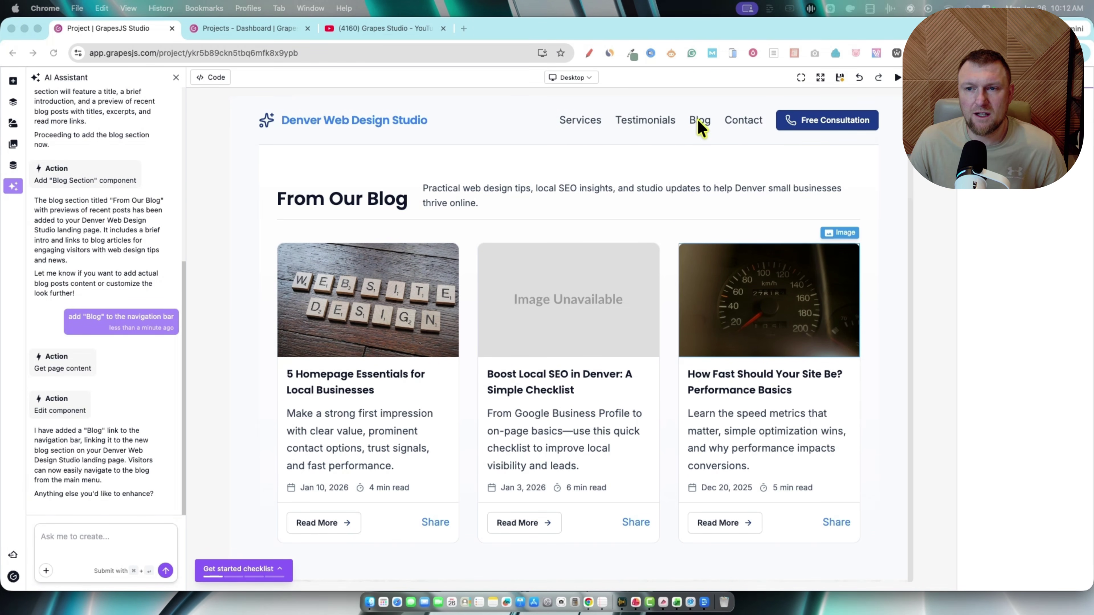
Review the landing page's contact form and footer.
{"action": "scroll", "coordinate": [561, 444], "scroll_direction": "down", "scroll_amount": 10}
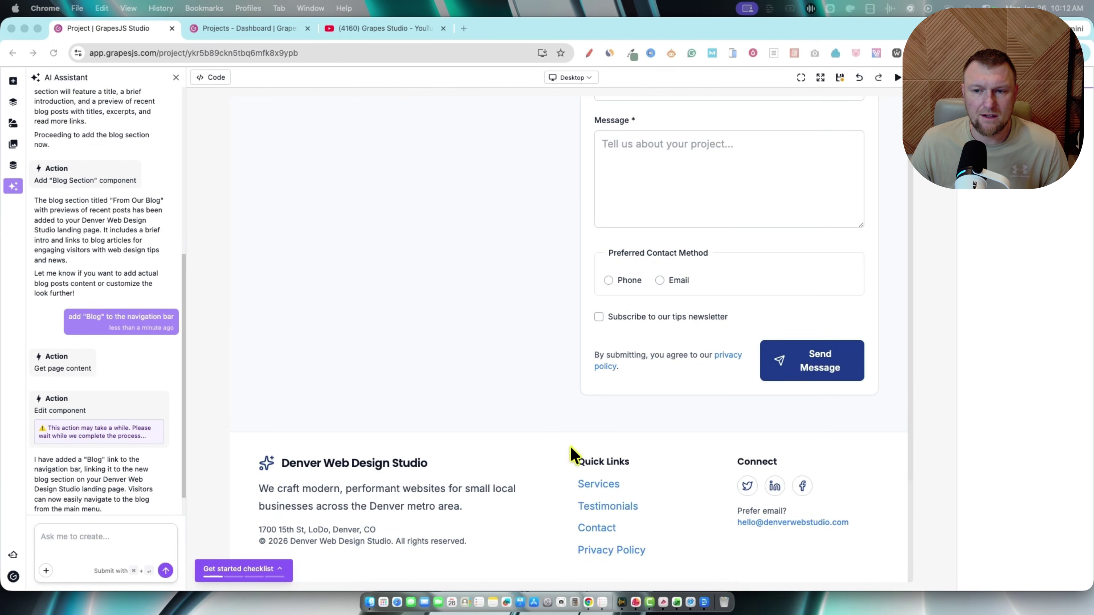
{"action": "scroll", "coordinate": [700, 254], "scroll_direction": "up", "scroll_amount": 8}
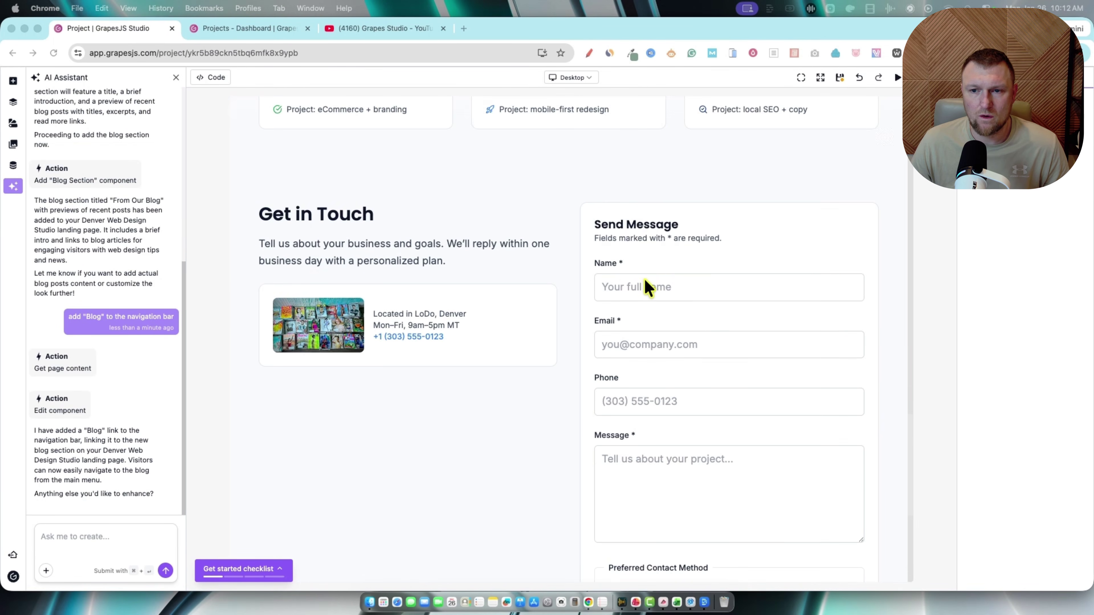
{"action": "scroll", "coordinate": [689, 366], "scroll_direction": "down", "scroll_amount": 3}
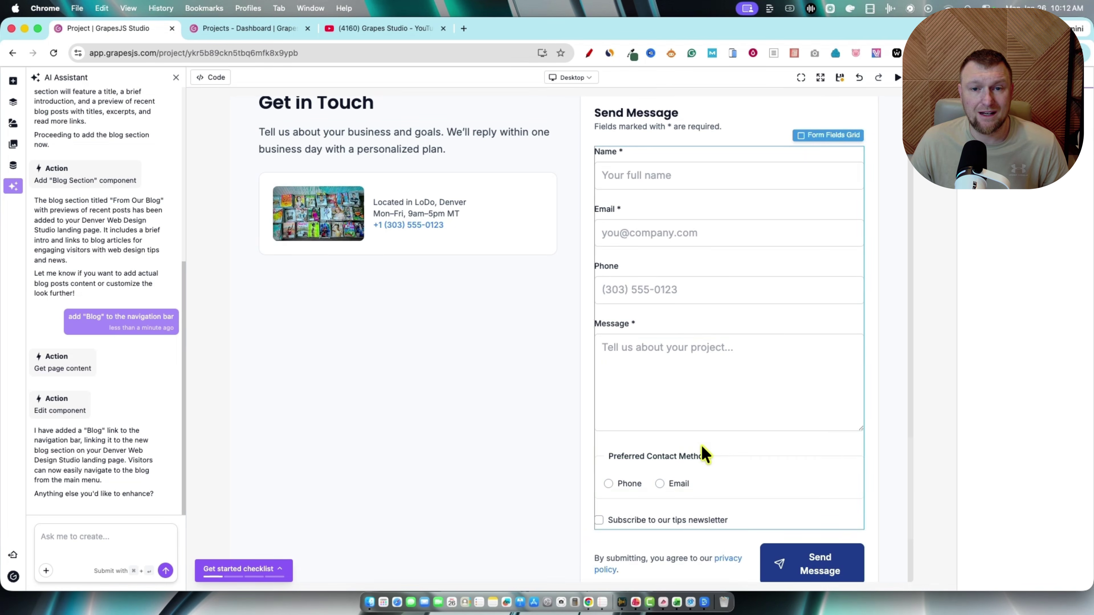
{"action": "scroll", "coordinate": [624, 362], "scroll_direction": "up", "scroll_amount": 1}
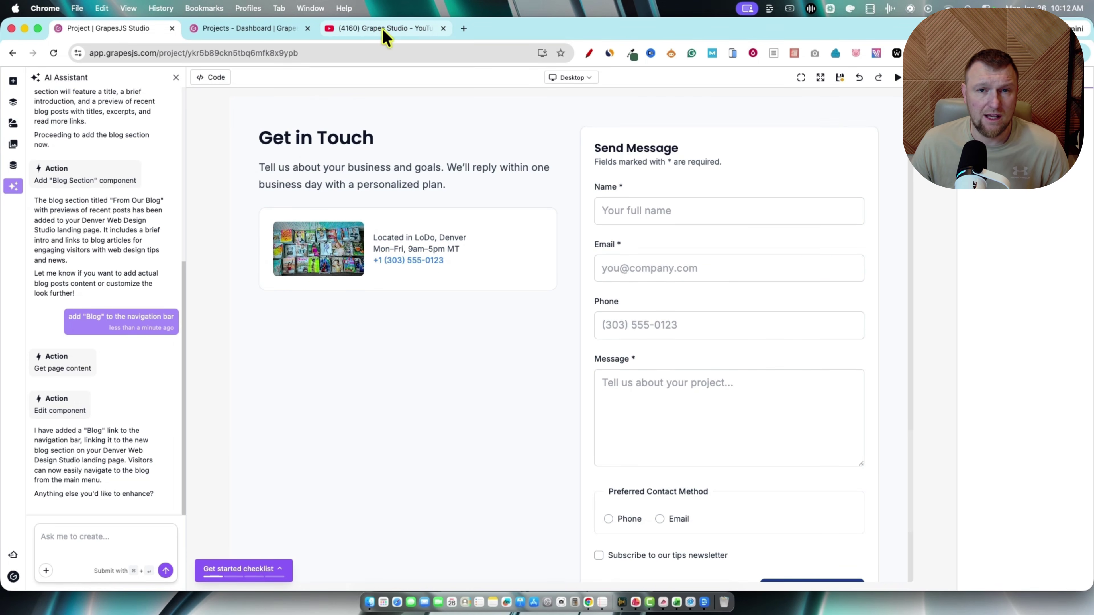
Switch to the Grapes Studio YouTube channel and look over its name and videos.
{"action": "left_click", "coordinate": [385, 36]}
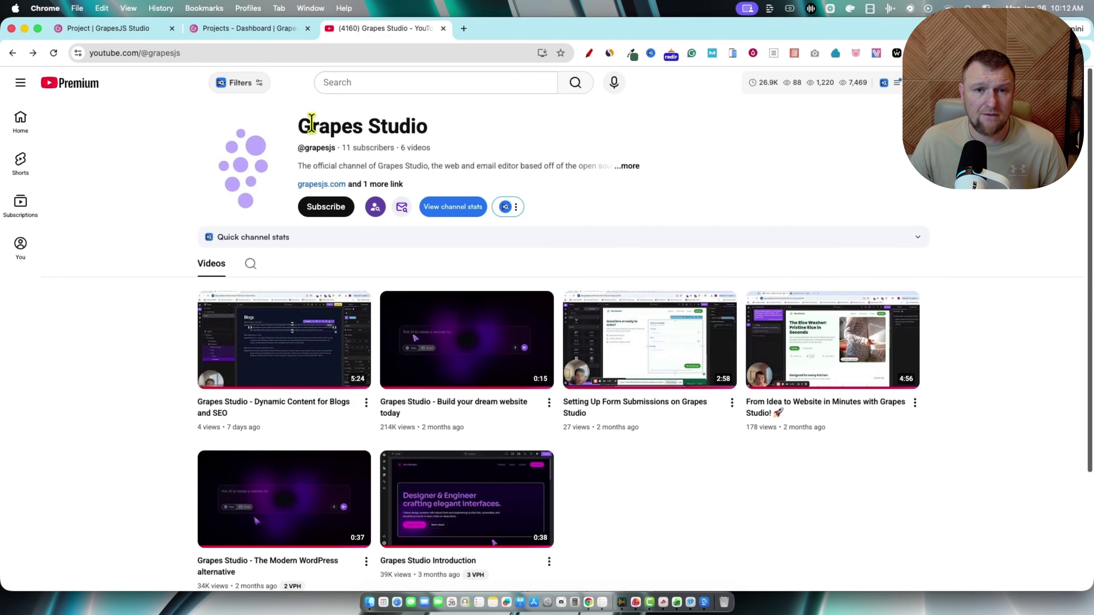
{"action": "left_click_drag", "start_coordinate": [299, 131], "coordinate": [460, 127]}
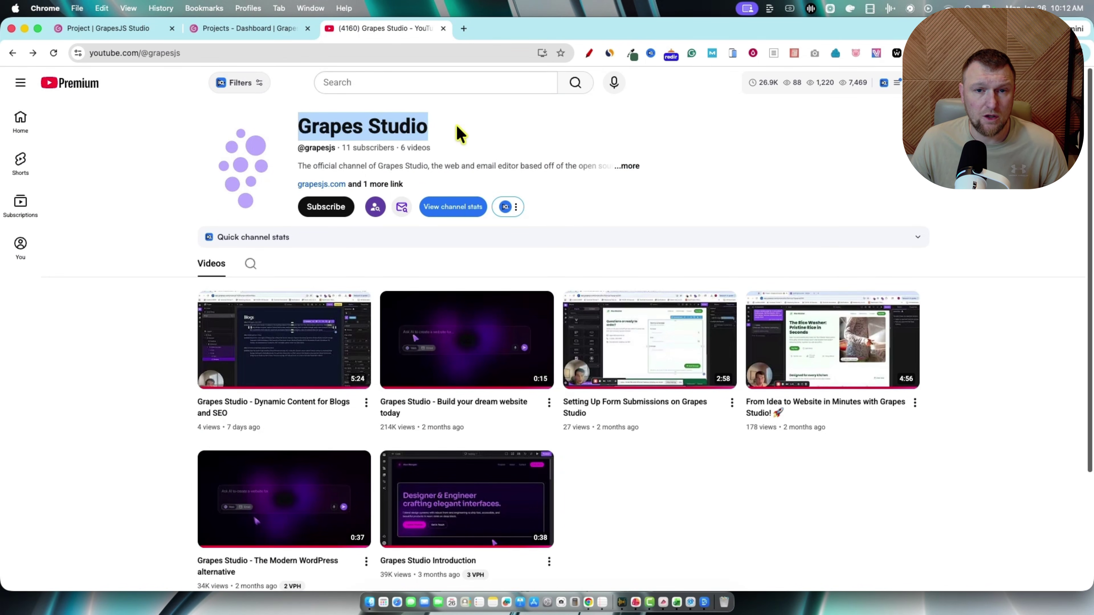
{"action": "left_click", "coordinate": [524, 124]}
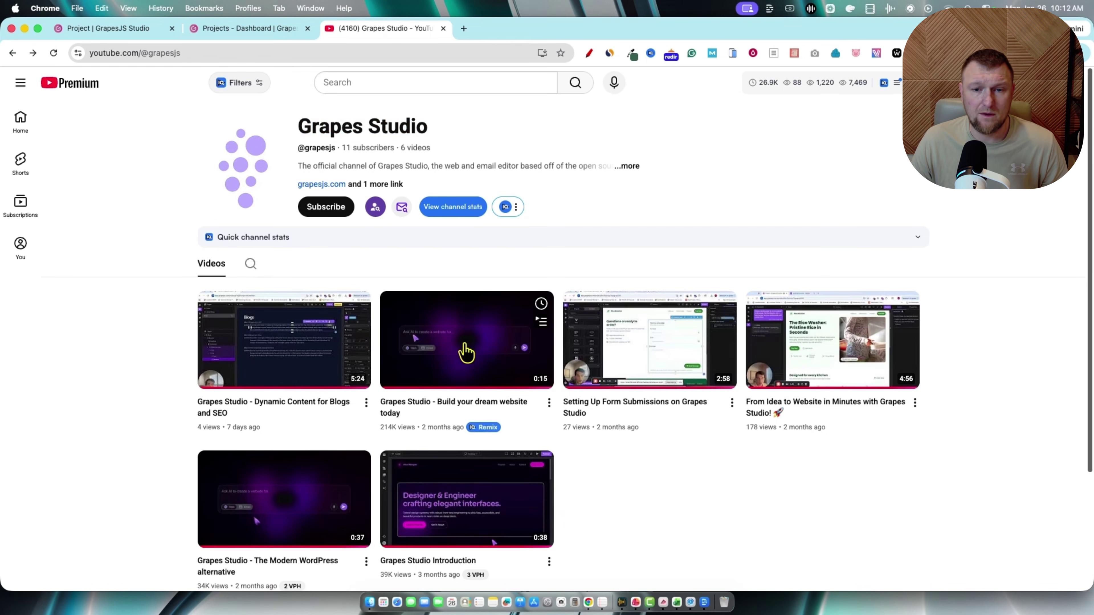
Look through the rest of the videos listed on the Grapes Studio channel page.
{"action": "scroll", "coordinate": [566, 483], "scroll_direction": "down", "scroll_amount": 2}
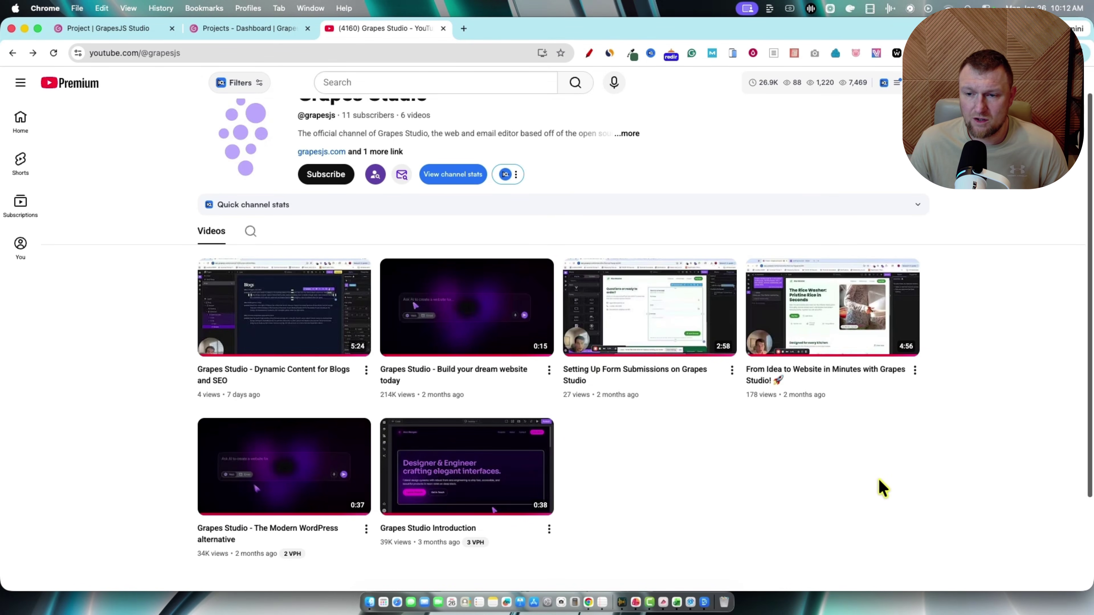
{"action": "mouse_move", "coordinate": [870, 349]}
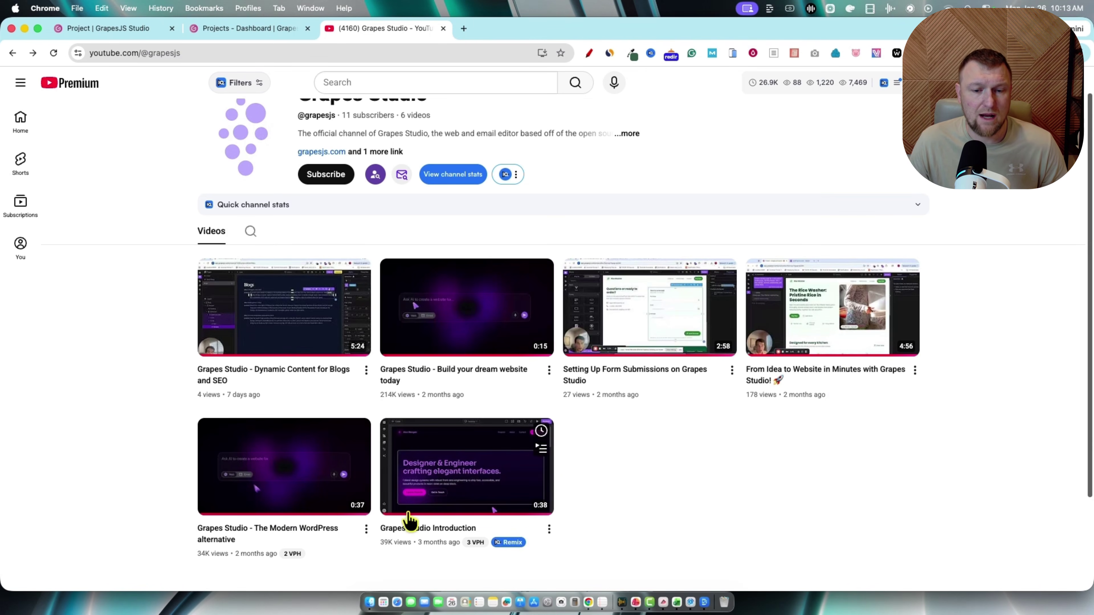
{"action": "scroll", "coordinate": [426, 496], "scroll_direction": "up", "scroll_amount": 1}
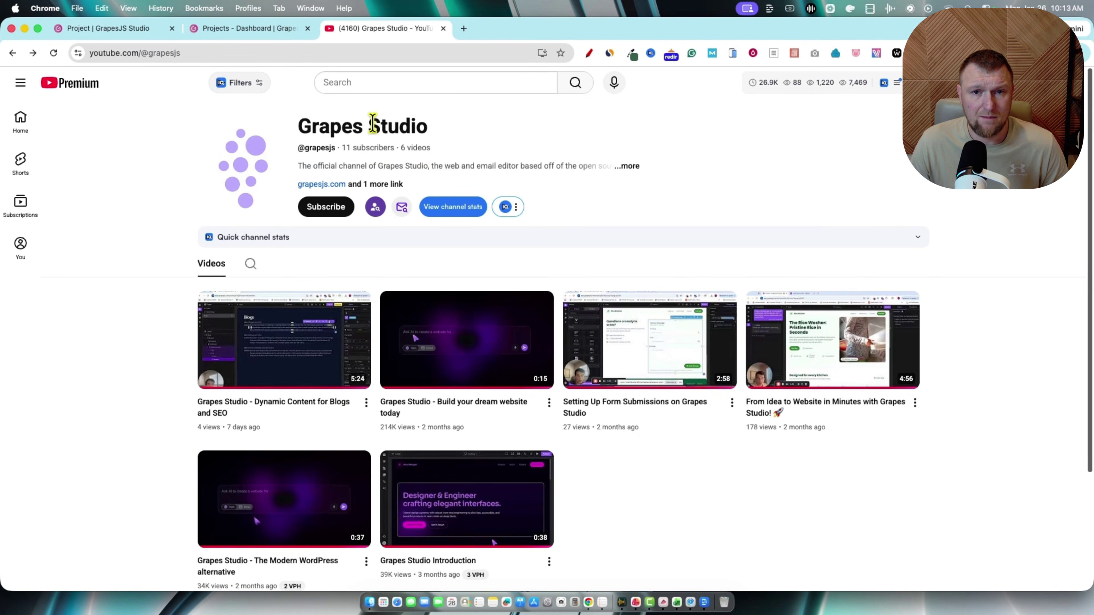
From the search results for cool website design examples, open Webflow's "16 best websites for design inspiration in 2025" and browse its examples.
{"action": "left_click", "coordinate": [240, 32]}
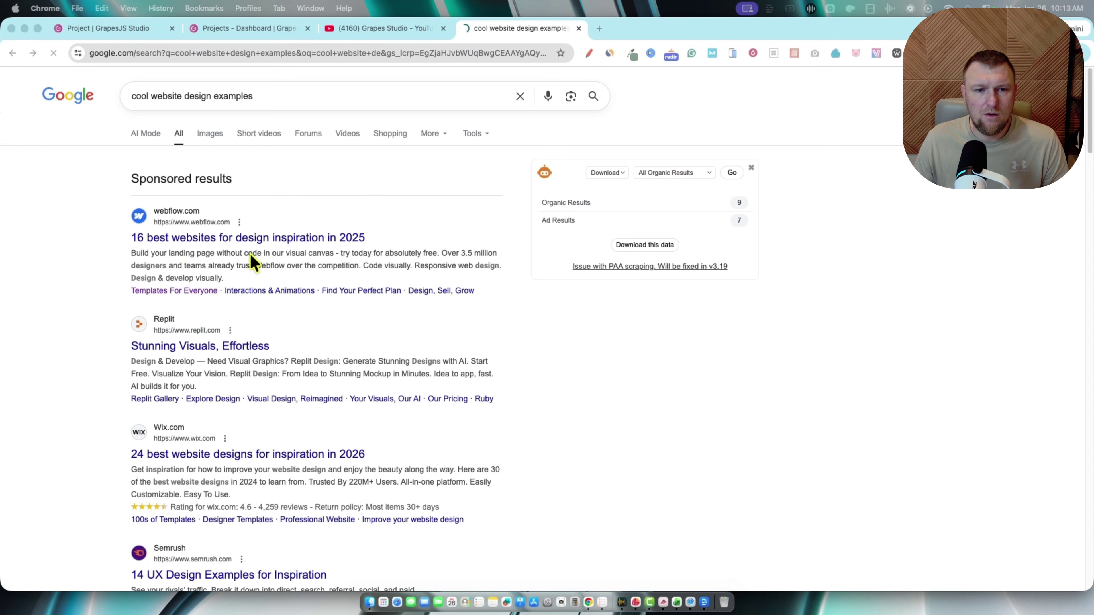
{"action": "left_click", "coordinate": [234, 240]}
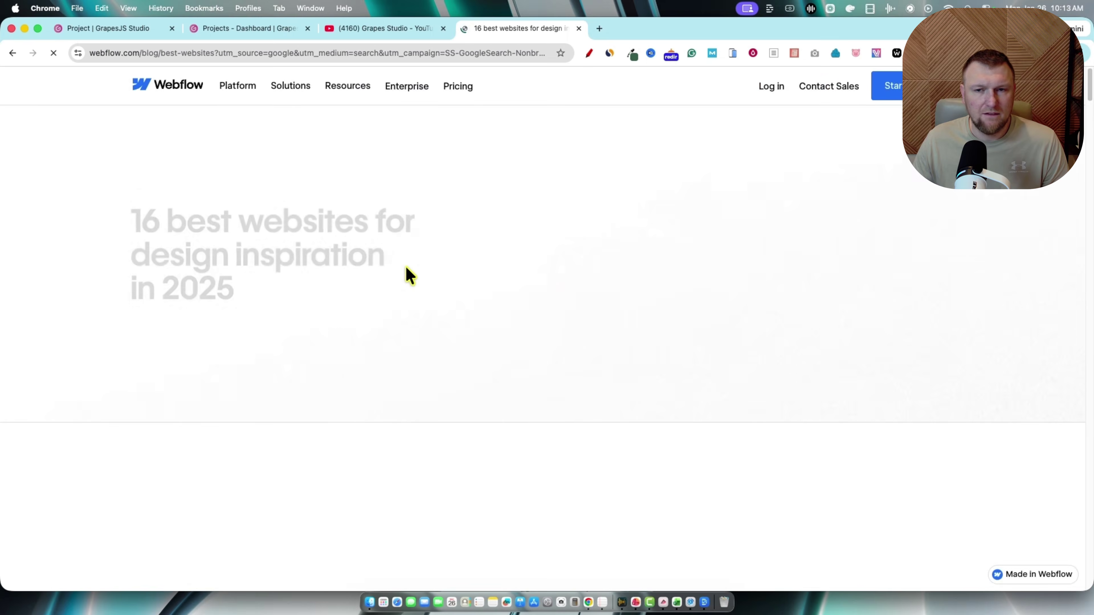
{"action": "scroll", "coordinate": [586, 303], "scroll_direction": "down", "scroll_amount": 20}
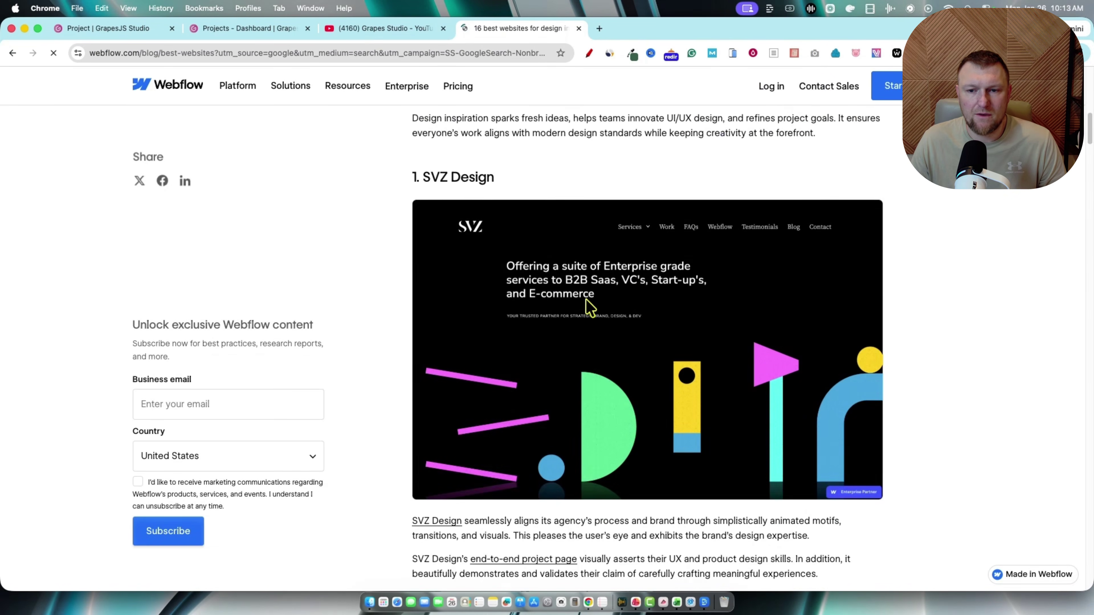
{"action": "scroll", "coordinate": [625, 422], "scroll_direction": "down", "scroll_amount": 10}
{"action": "scroll", "coordinate": [625, 422], "scroll_direction": "up", "scroll_amount": 20}
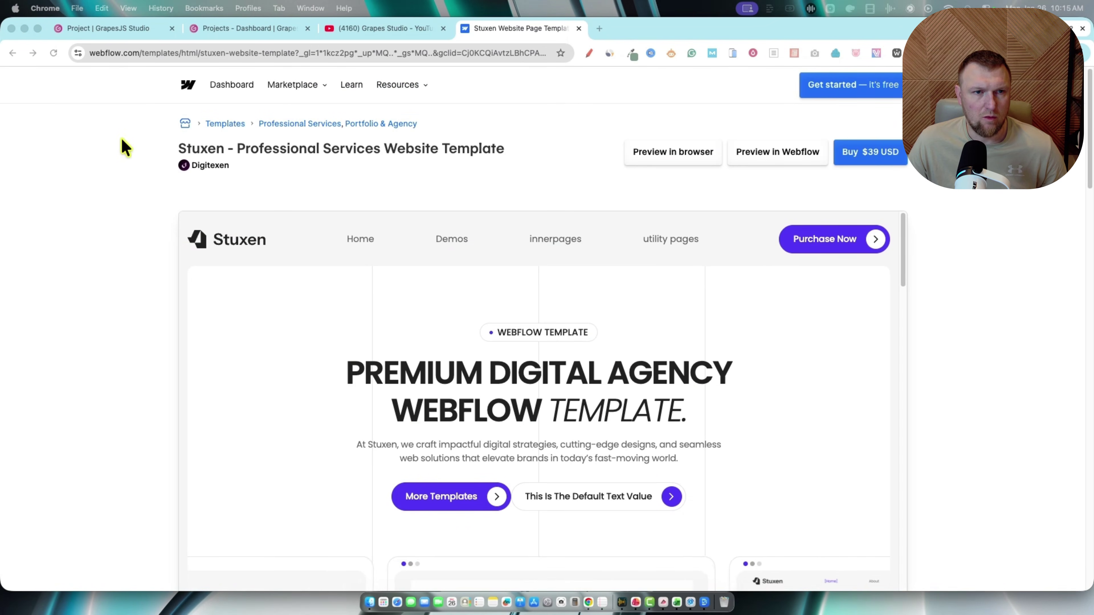
Examine the Stuxen website template page, including its preview, overview and feature list.
{"action": "scroll", "coordinate": [134, 325], "scroll_direction": "down", "scroll_amount": 6}
{"action": "scroll", "coordinate": [177, 321], "scroll_direction": "down", "scroll_amount": 14}
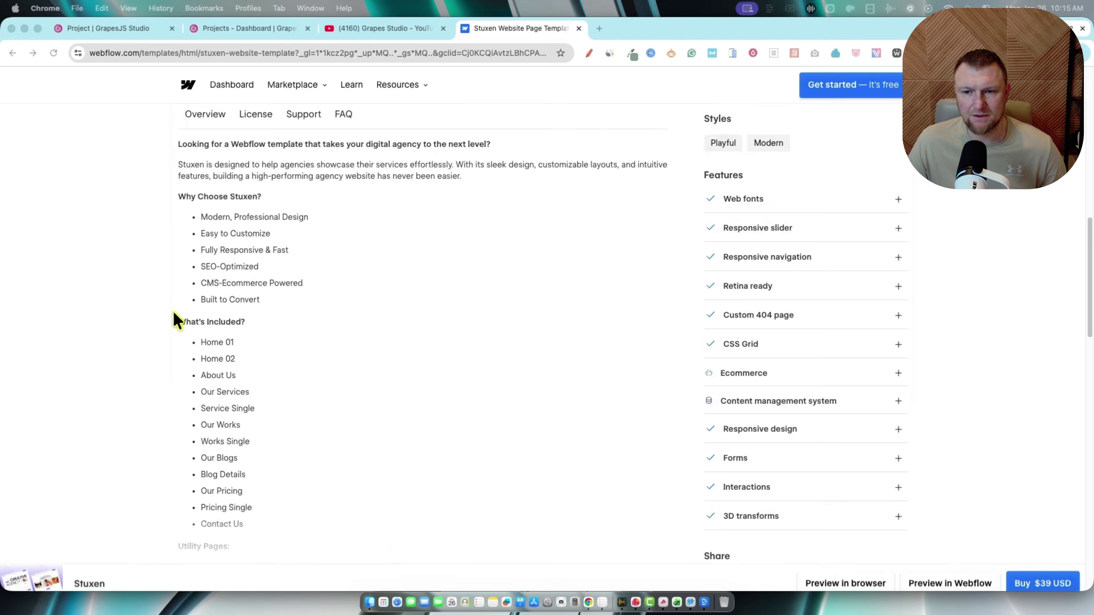
{"action": "scroll", "coordinate": [177, 321], "scroll_direction": "up", "scroll_amount": 17}
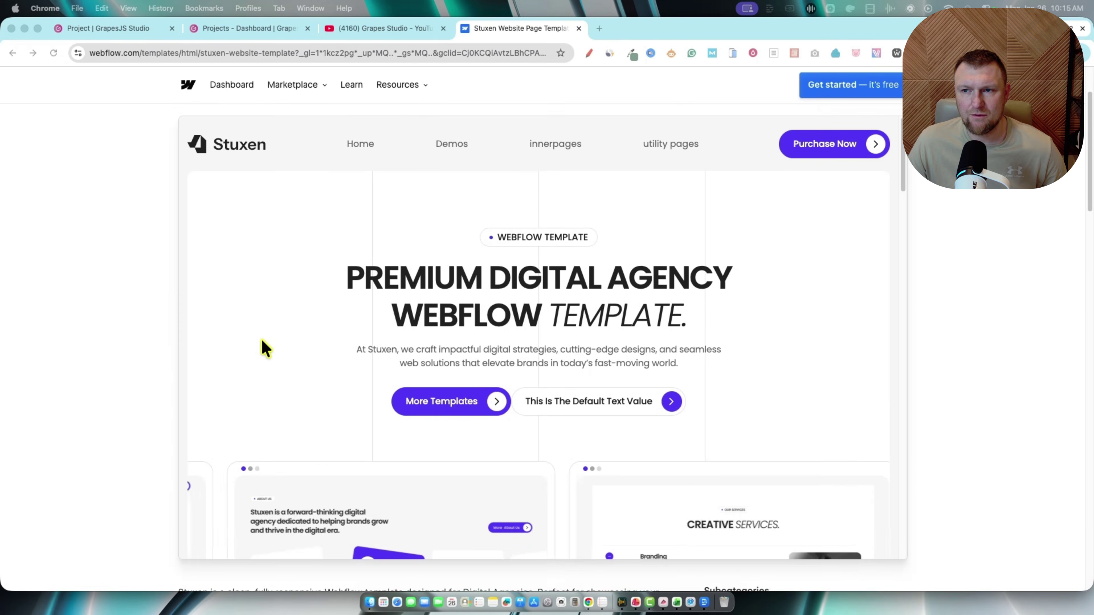
Capture a screenshot of the Stuxen template's homepage preview, check the captured image and close it.
{"action": "left_click", "coordinate": [560, 601]}
{"action": "left_click_drag", "start_coordinate": [180, 103], "coordinate": [900, 533]}
{"action": "left_click", "coordinate": [689, 545]}
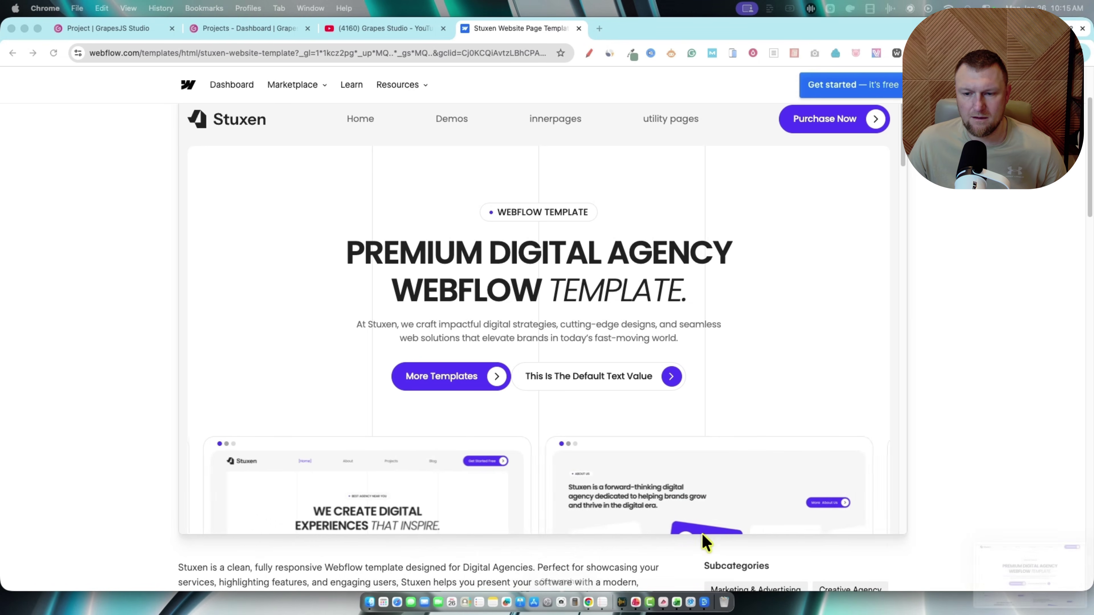
{"action": "left_click", "coordinate": [983, 581]}
{"action": "right_click", "coordinate": [798, 331]}
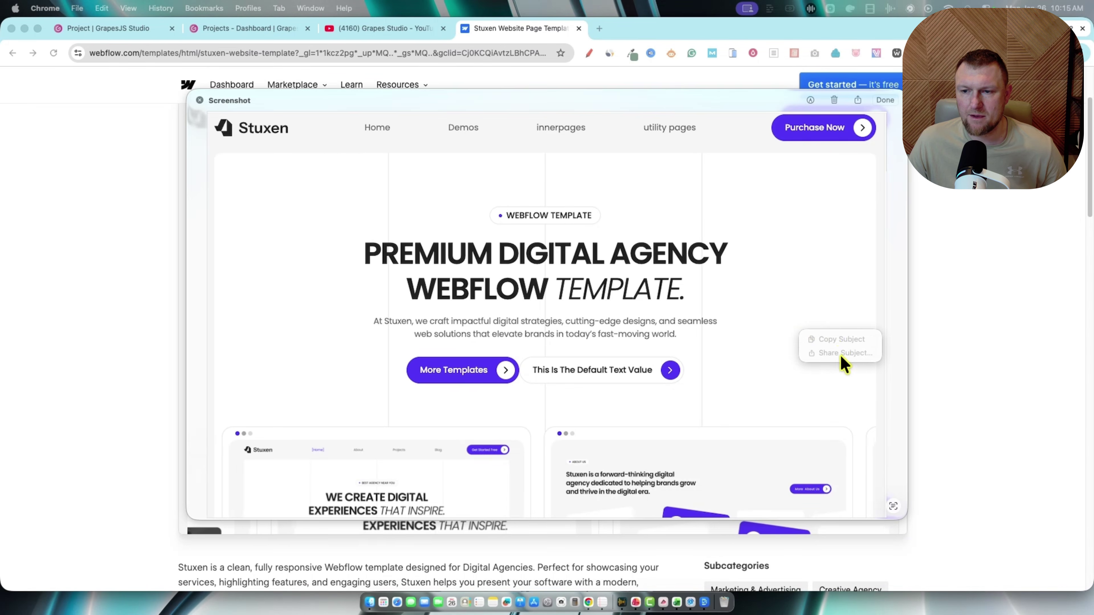
{"action": "right_click", "coordinate": [826, 316]}
{"action": "left_click", "coordinate": [866, 357]}
{"action": "left_click", "coordinate": [199, 100]}
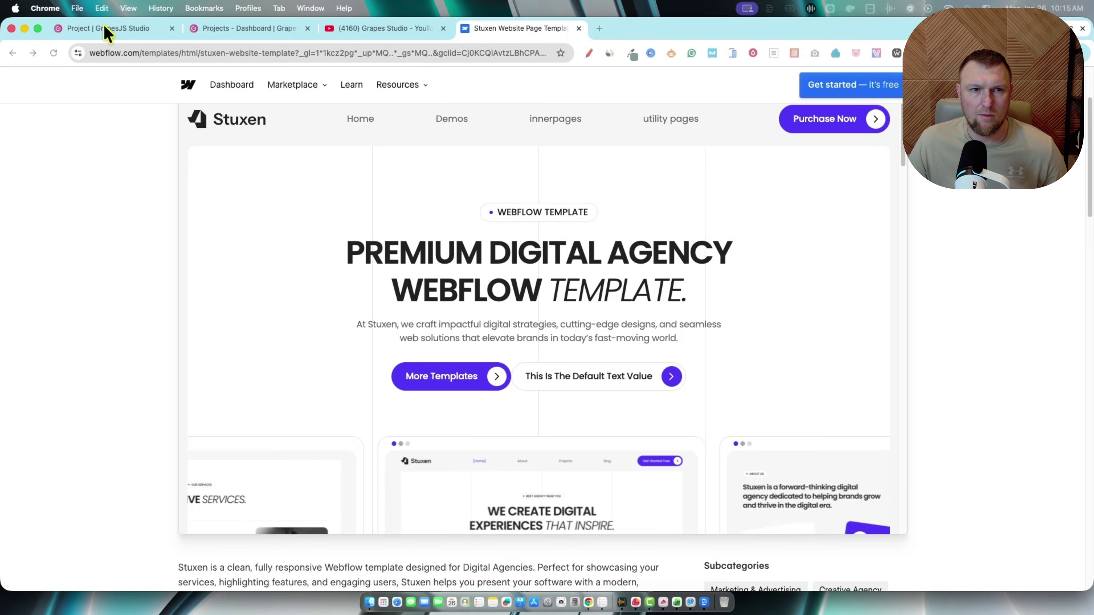
Return to the GrapesJS project and upload the Stuxen screenshot from Pictures as an attachment to the AI assistant's prompt.
{"action": "left_click", "coordinate": [107, 32]}
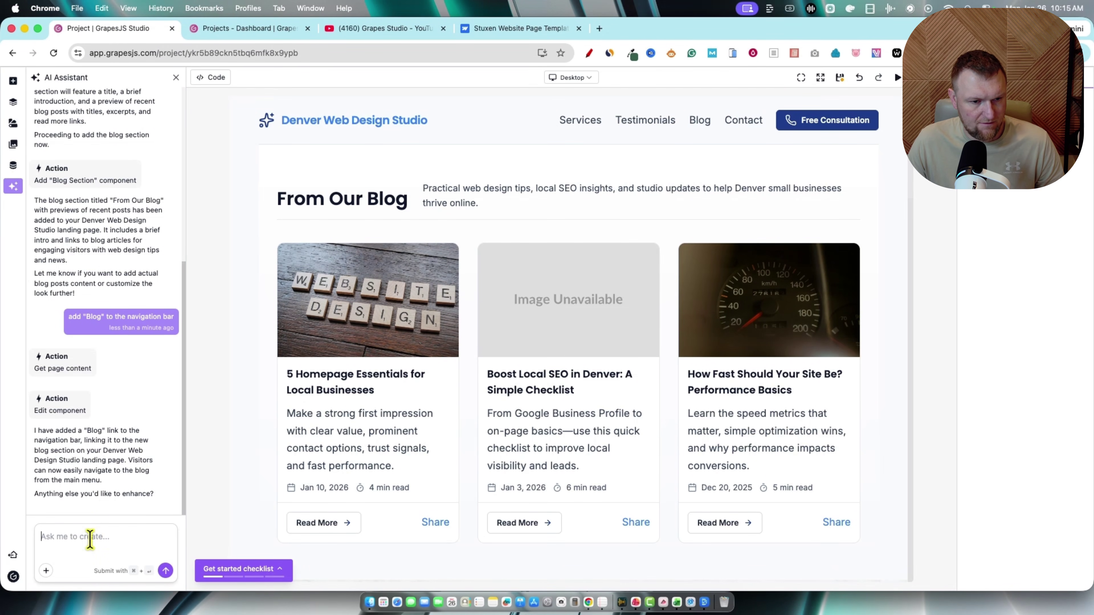
{"action": "left_click", "coordinate": [46, 571]}
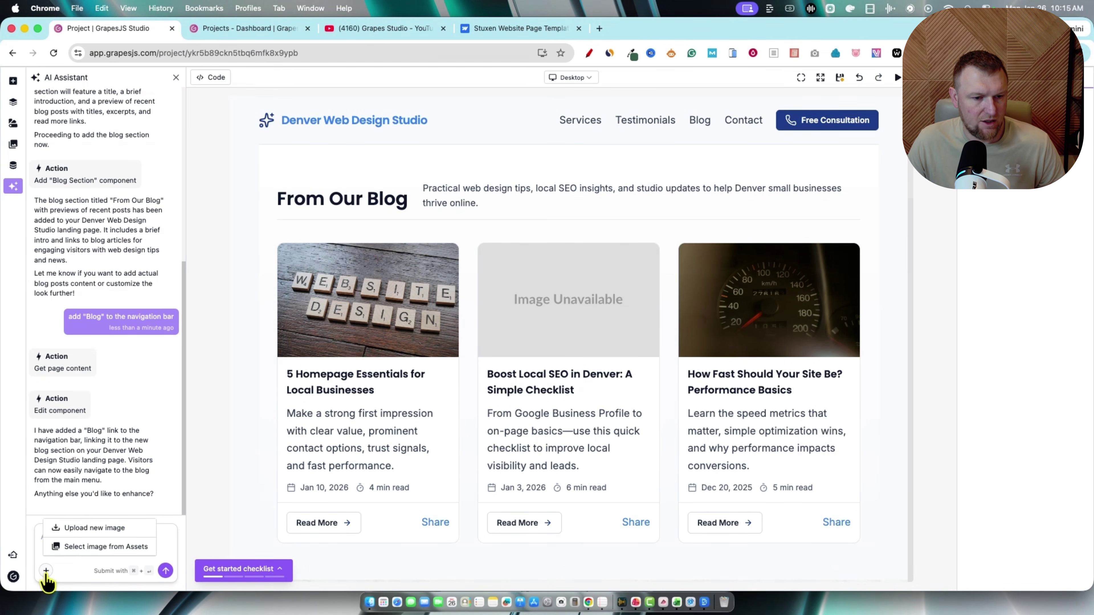
{"action": "left_click", "coordinate": [88, 533]}
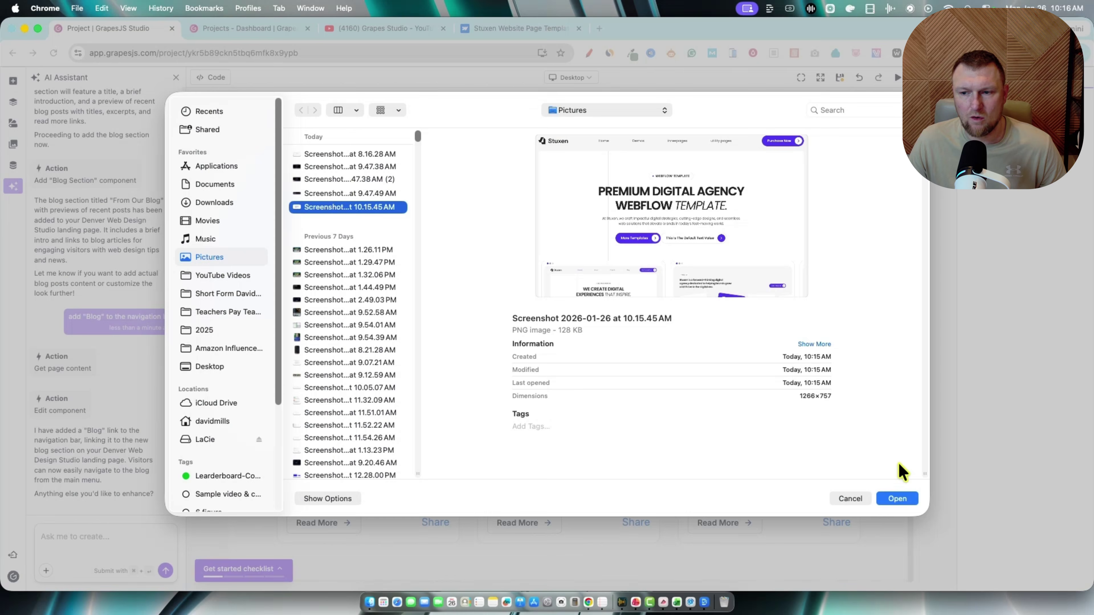
{"action": "left_click", "coordinate": [897, 498]}
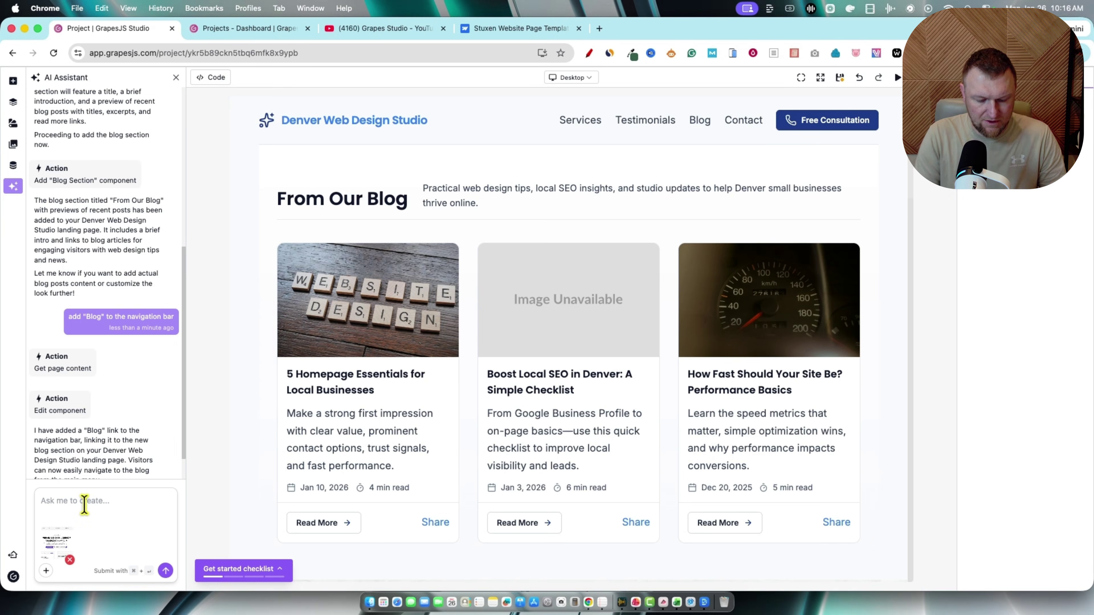
Submit the prompt "change the style to the attached across entire website" to the AI assistant, without trailing blank lines.
{"action": "type", "text": "change the style to the attached across entire website"}
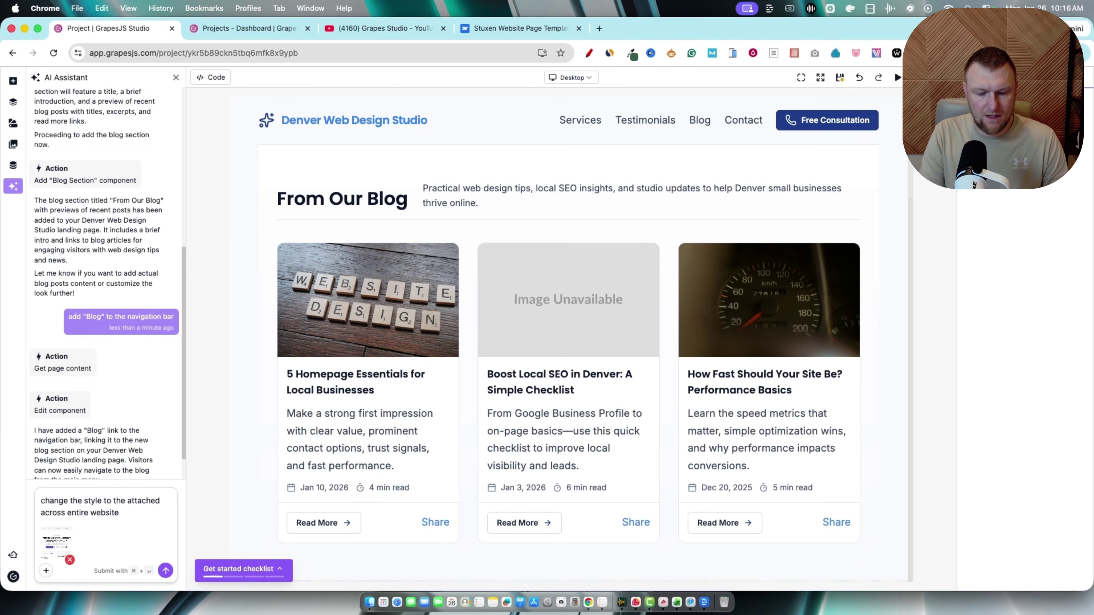
{"action": "key", "text": "Return"}
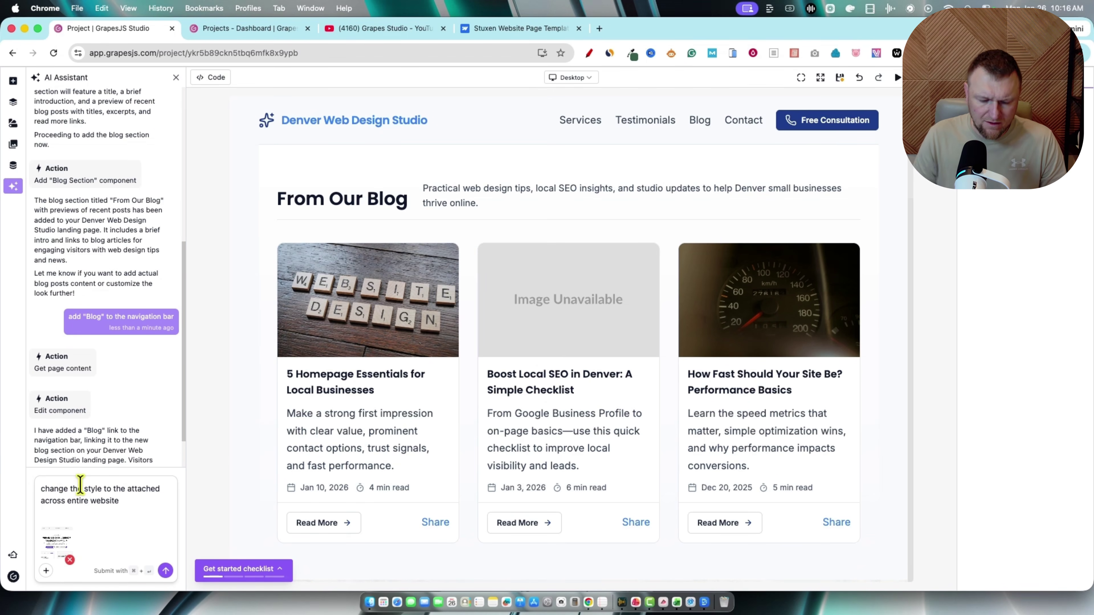
{"action": "key", "text": "BackSpace"}
{"action": "key", "text": "Return"}
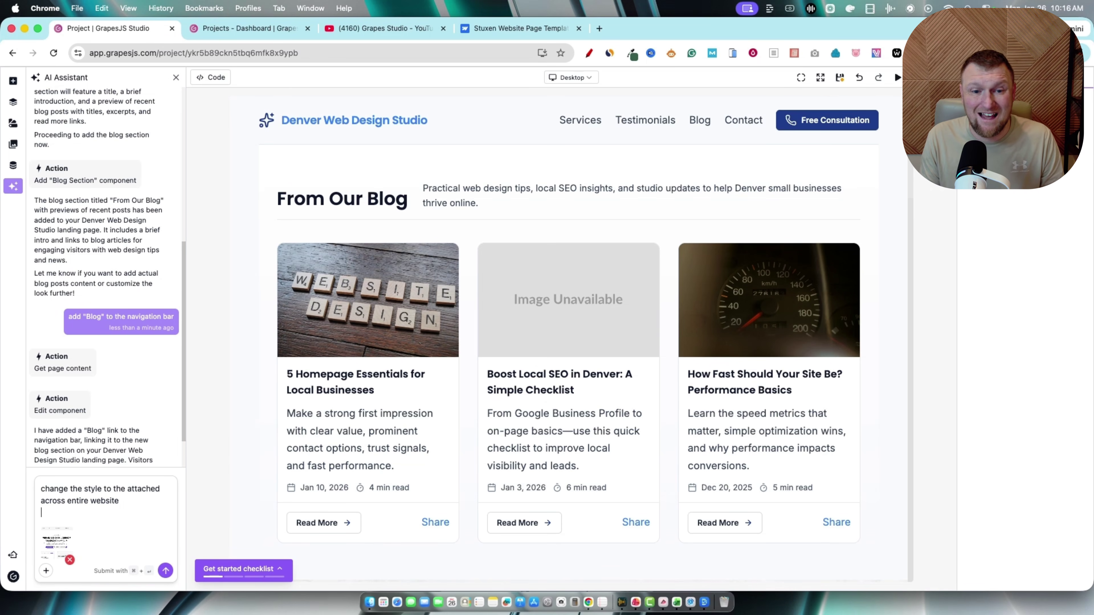
{"action": "key", "text": "BackSpace"}
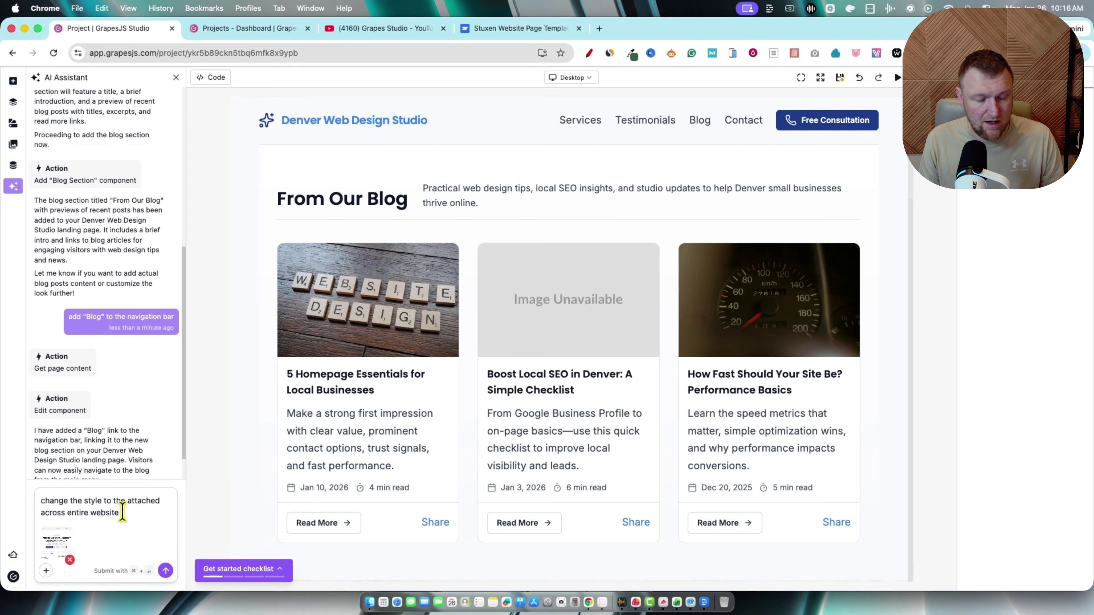
{"action": "key", "text": "Return"}
{"action": "key", "text": "Return"}
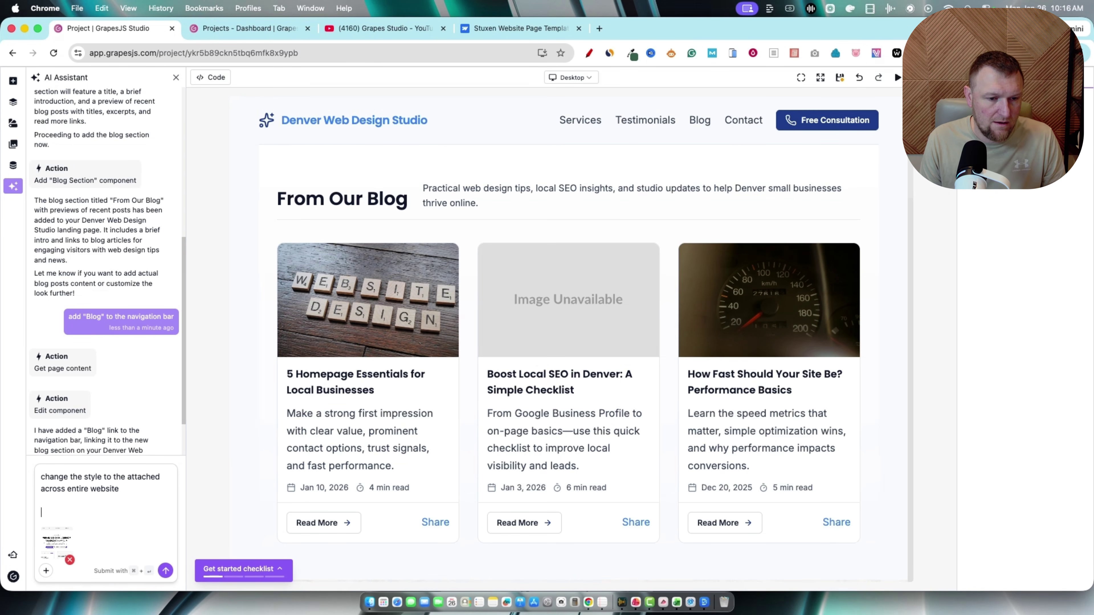
{"action": "key", "text": "BackSpace"}
{"action": "key", "text": "BackSpace"}
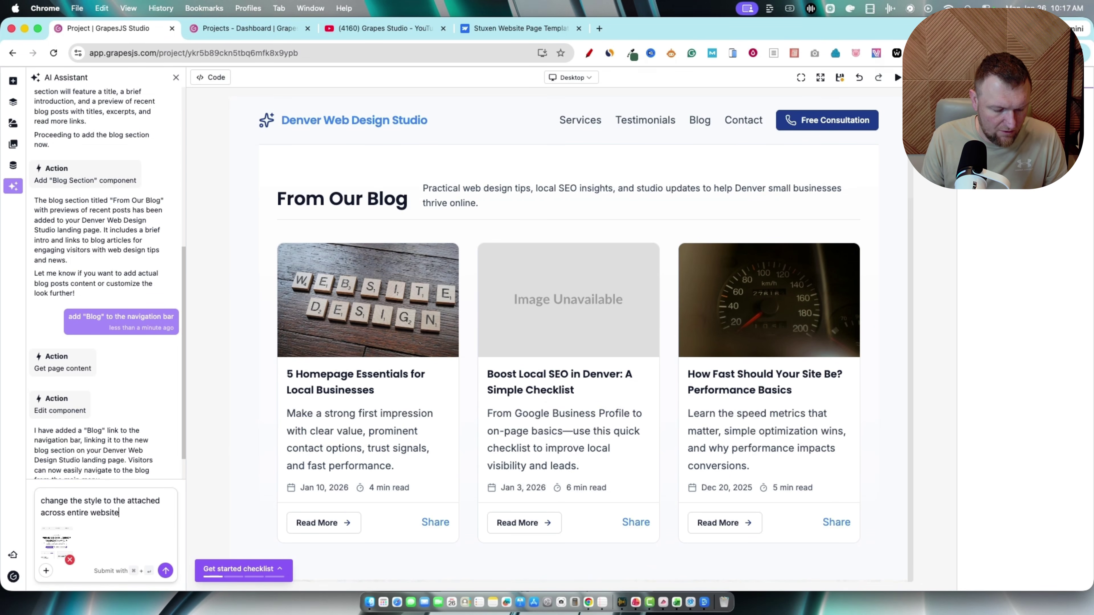
{"action": "key", "text": "super+Return"}
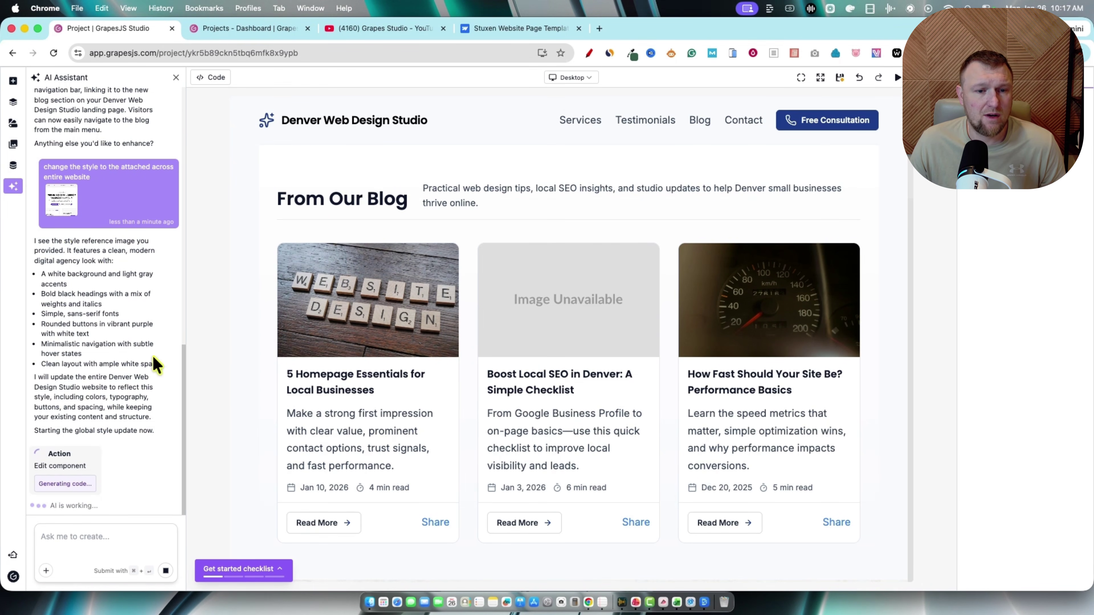
Review the restyled landing page from the header and blog section through the hero and the sections below.
{"action": "scroll", "coordinate": [566, 471], "scroll_direction": "up", "scroll_amount": 13}
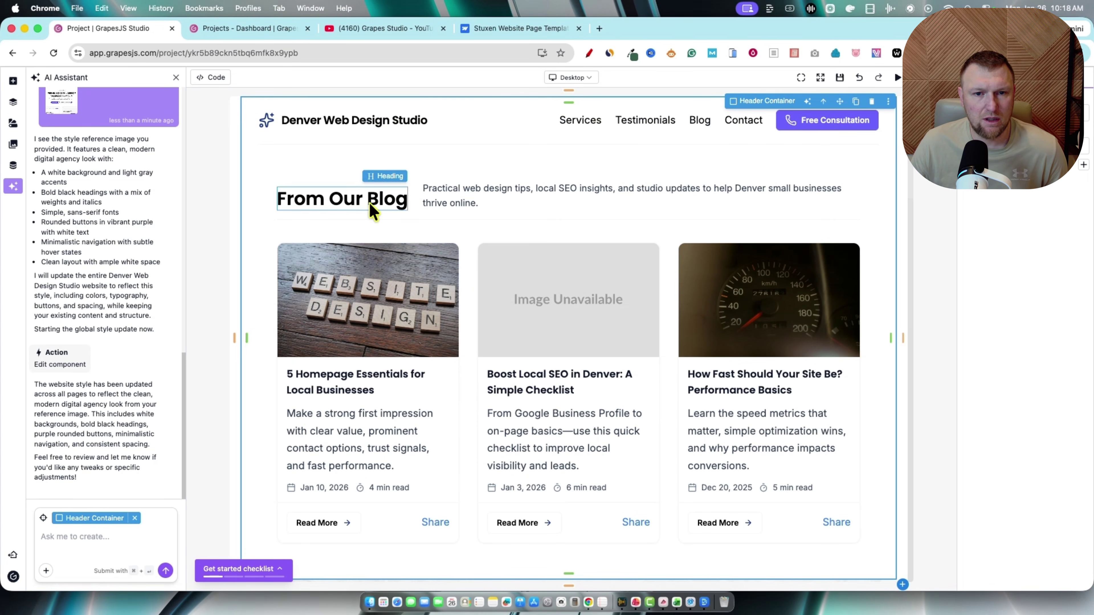
{"action": "scroll", "coordinate": [464, 349], "scroll_direction": "down", "scroll_amount": 10}
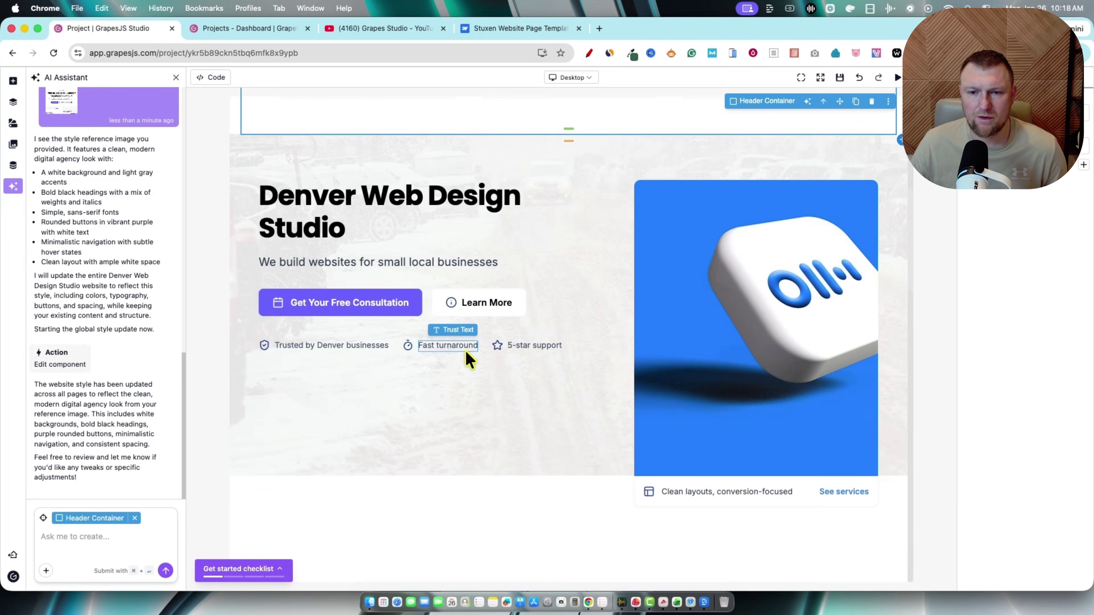
{"action": "scroll", "coordinate": [600, 455], "scroll_direction": "down", "scroll_amount": 15}
{"action": "scroll", "coordinate": [604, 463], "scroll_direction": "up", "scroll_amount": 20}
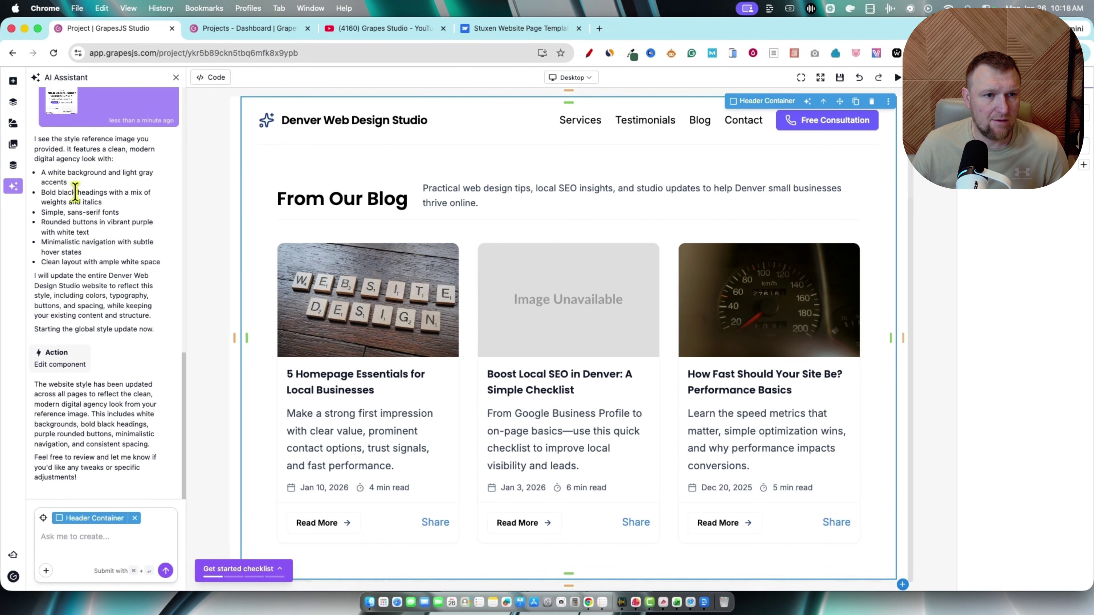
View the project's data sources and check the Grapes Studio channel's video on dynamic content for blogs and SEO.
{"action": "left_click", "coordinate": [13, 166]}
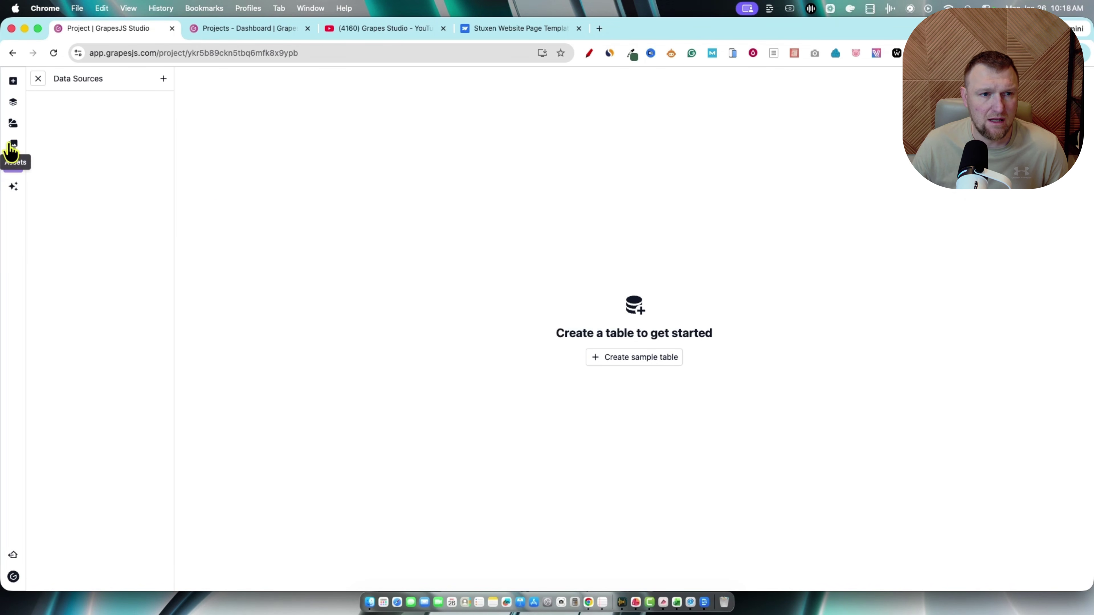
{"action": "left_click", "coordinate": [370, 30]}
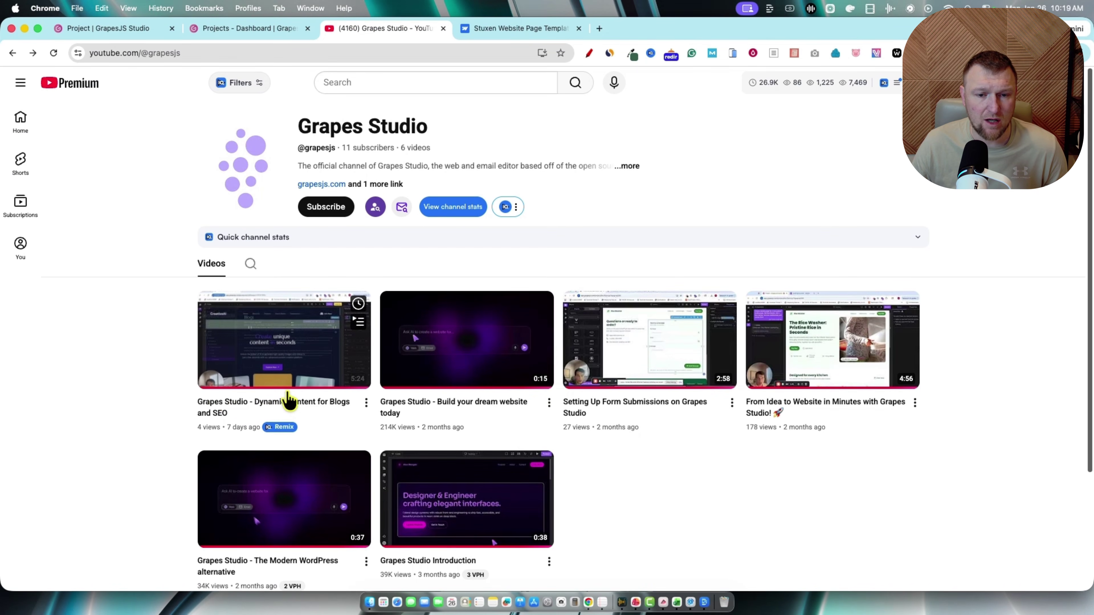
{"action": "left_click", "coordinate": [139, 30]}
Show the project's assets and check which asset sources can be chosen.
{"action": "left_click", "coordinate": [16, 146]}
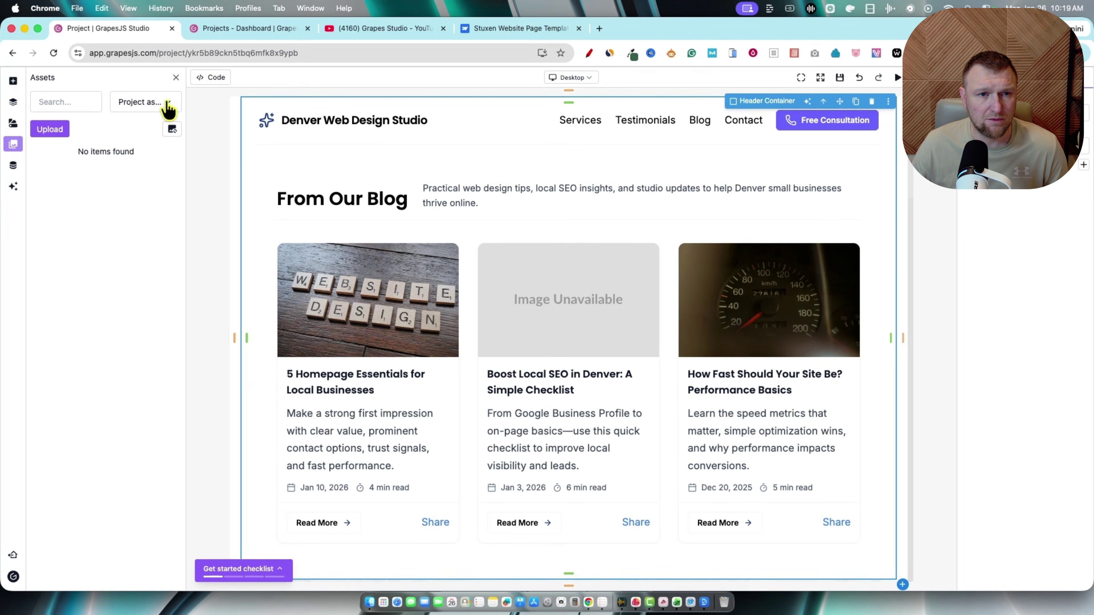
{"action": "left_click", "coordinate": [168, 110]}
{"action": "left_click", "coordinate": [168, 110]}
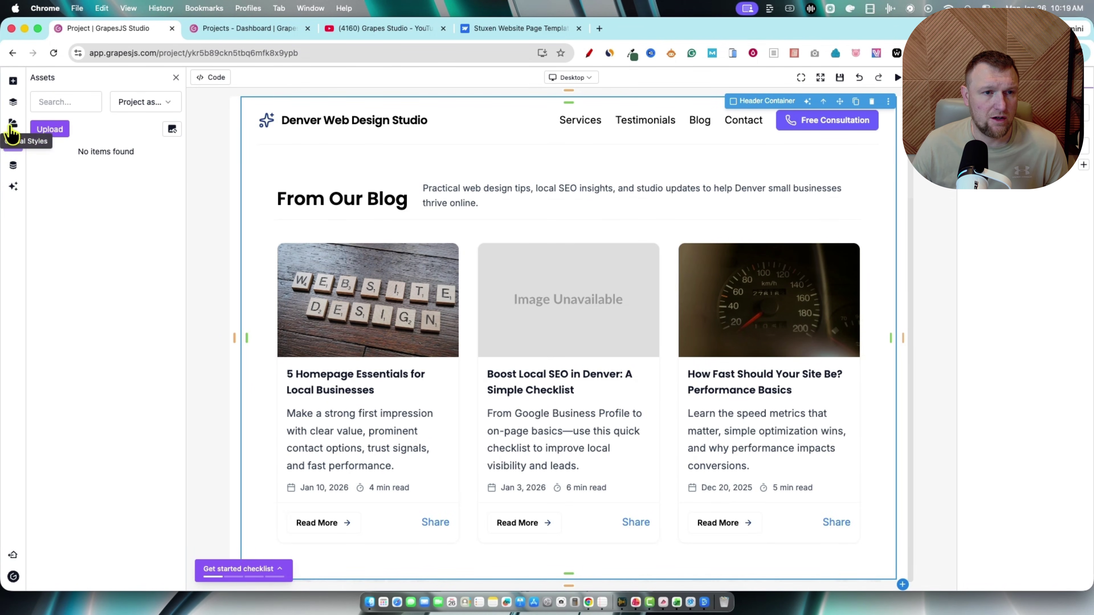
Review the global style settings for colors, body, headings, buttons, links and borders.
{"action": "left_click", "coordinate": [14, 126]}
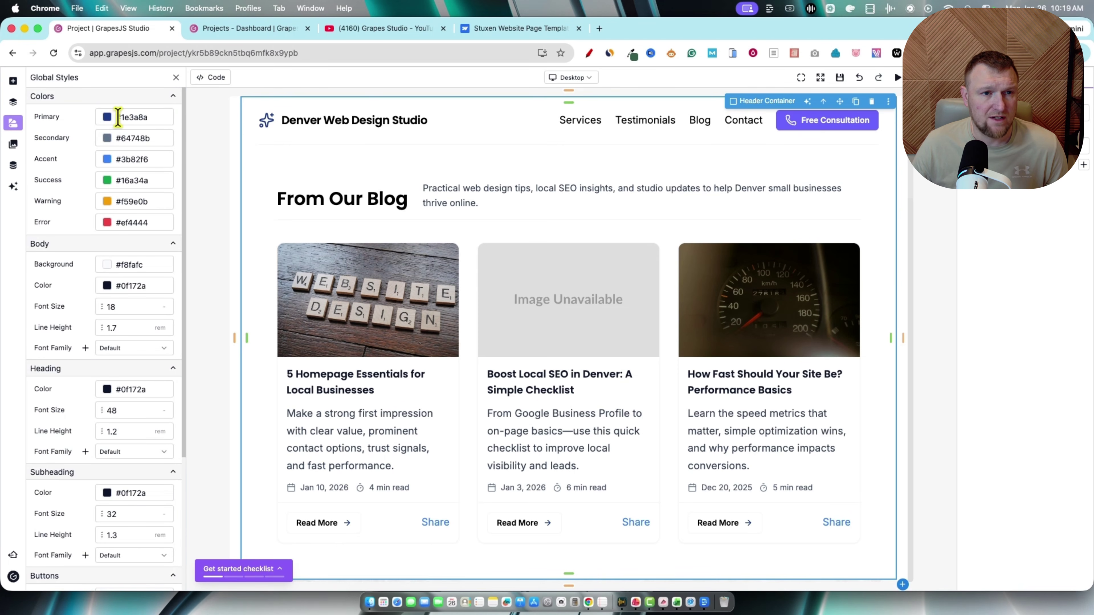
{"action": "scroll", "coordinate": [138, 284], "scroll_direction": "down", "scroll_amount": 5}
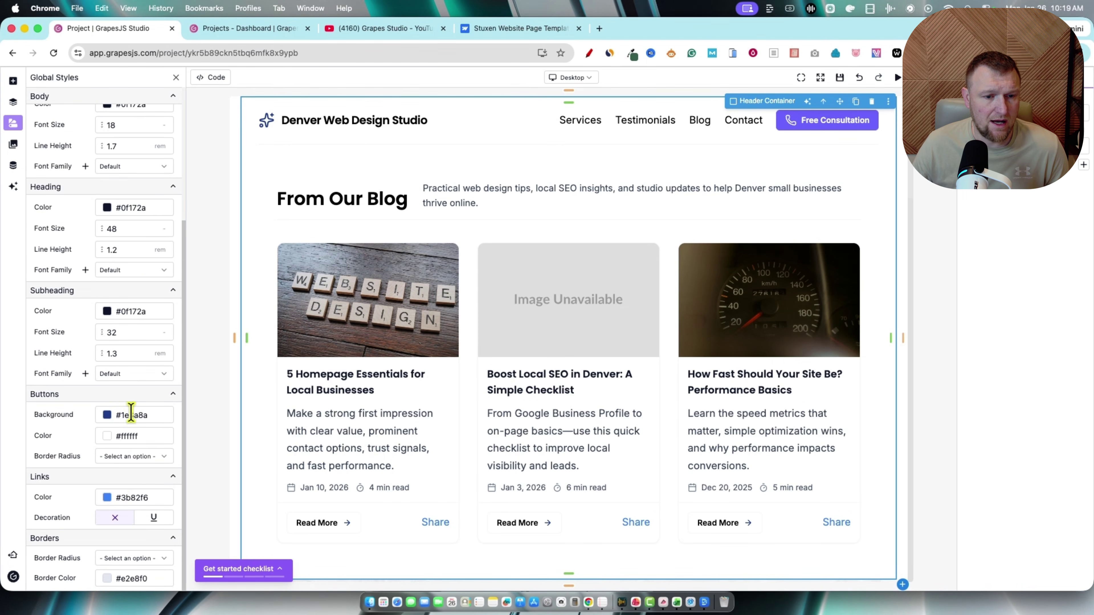
{"action": "scroll", "coordinate": [134, 302], "scroll_direction": "up", "scroll_amount": 5}
Set the Primary color in the global styles to a bright red and expand the Colors group again.
{"action": "left_click", "coordinate": [107, 116]}
{"action": "left_click_drag", "start_coordinate": [183, 229], "coordinate": [232, 229]}
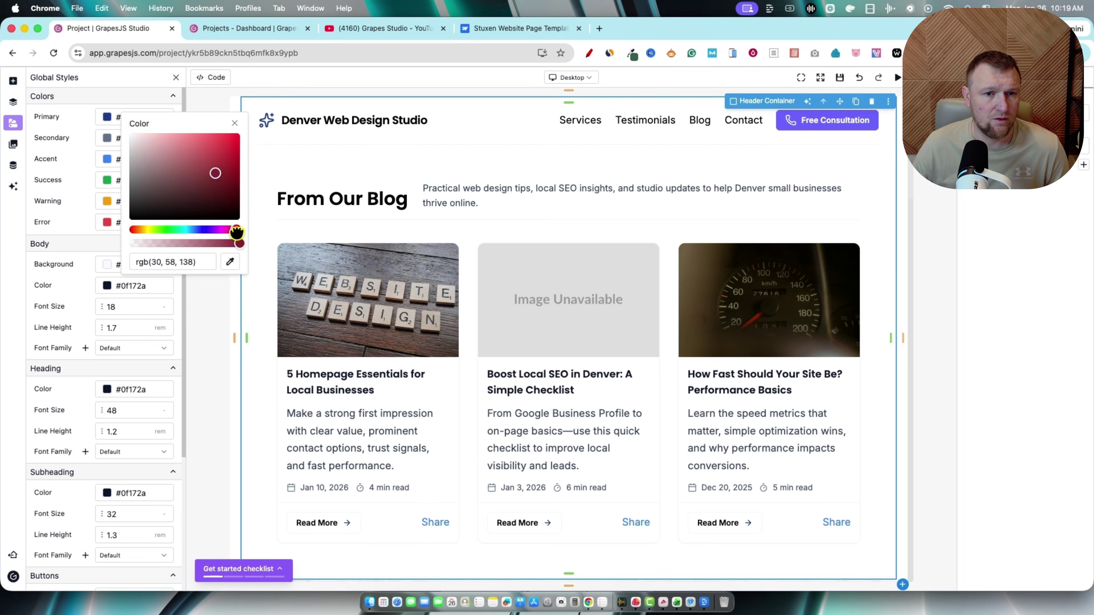
{"action": "left_click", "coordinate": [219, 157]}
{"action": "left_click_drag", "start_coordinate": [219, 156], "coordinate": [196, 105]}
{"action": "left_click", "coordinate": [174, 97]}
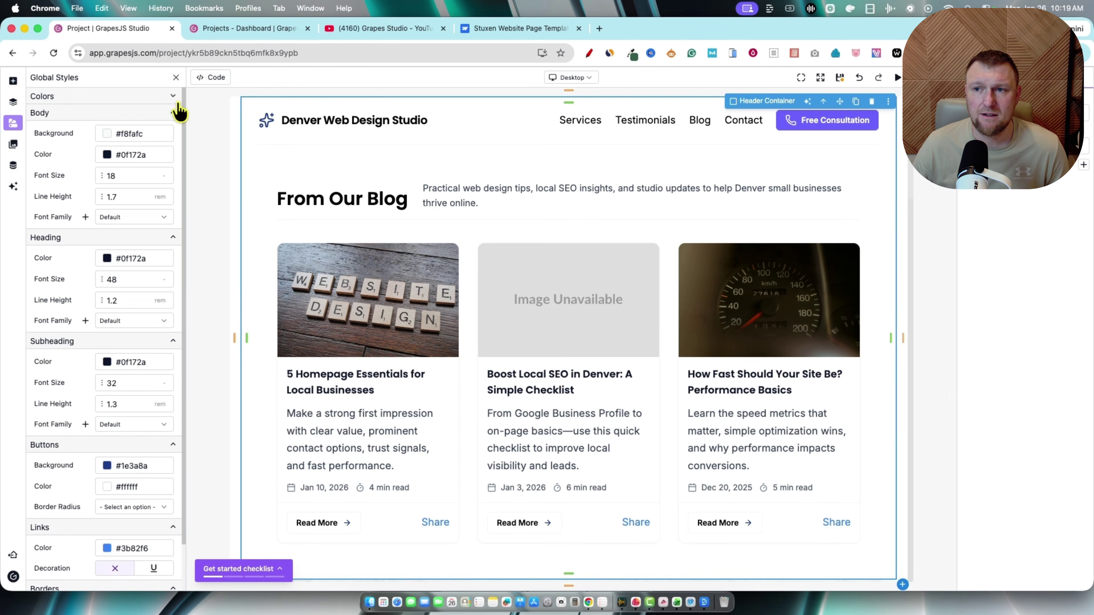
{"action": "left_click", "coordinate": [87, 97]}
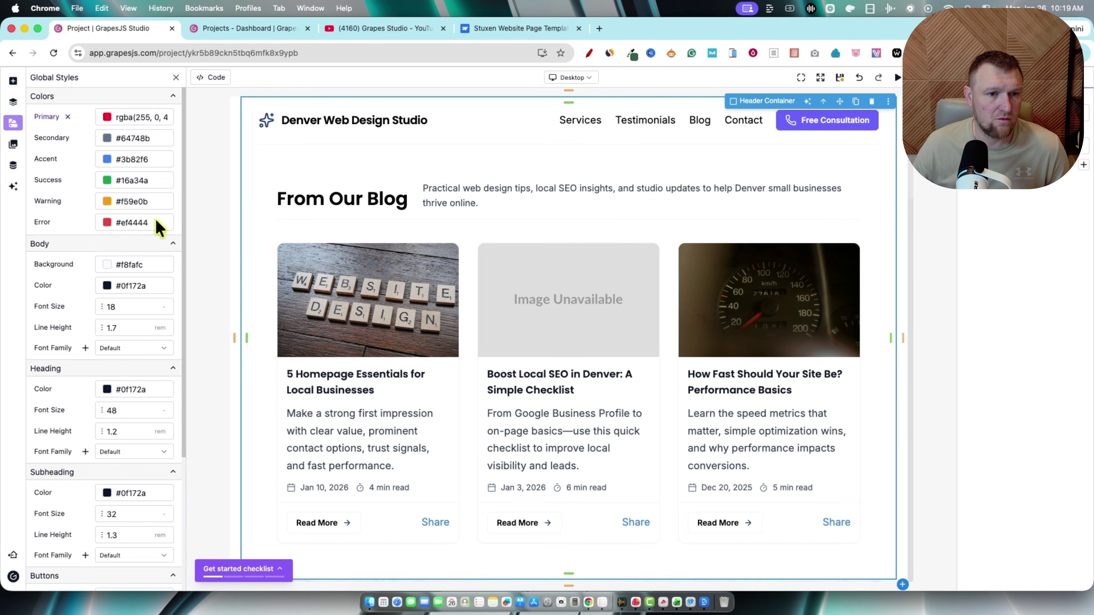
Add a text block reading "slkenrg;akdrjg;a" below the blog cards, and delete it.
{"action": "left_click", "coordinate": [13, 102]}
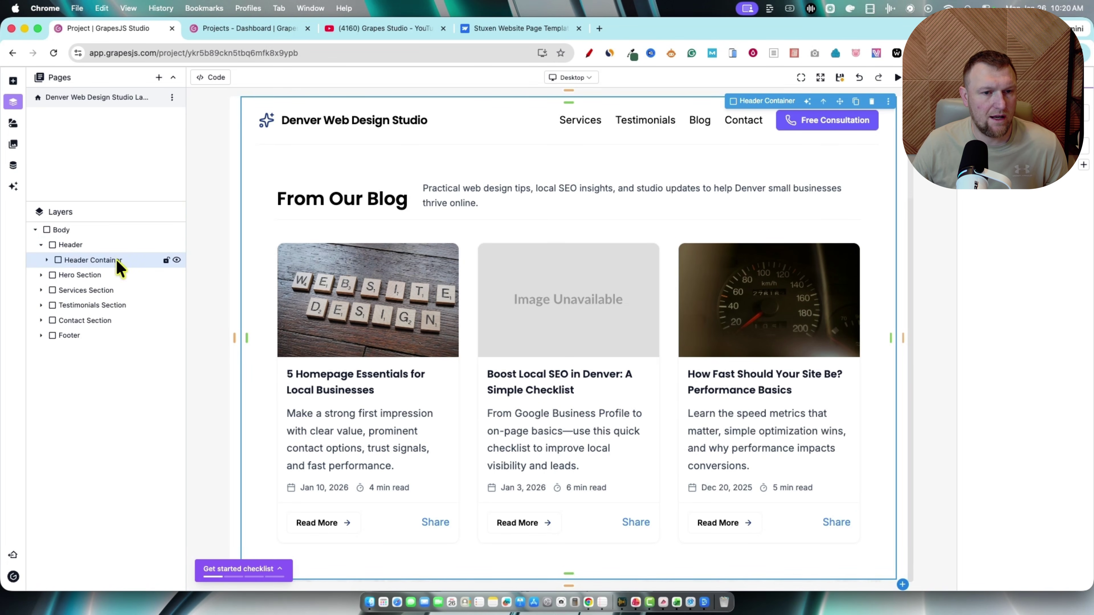
{"action": "left_click", "coordinate": [13, 80]}
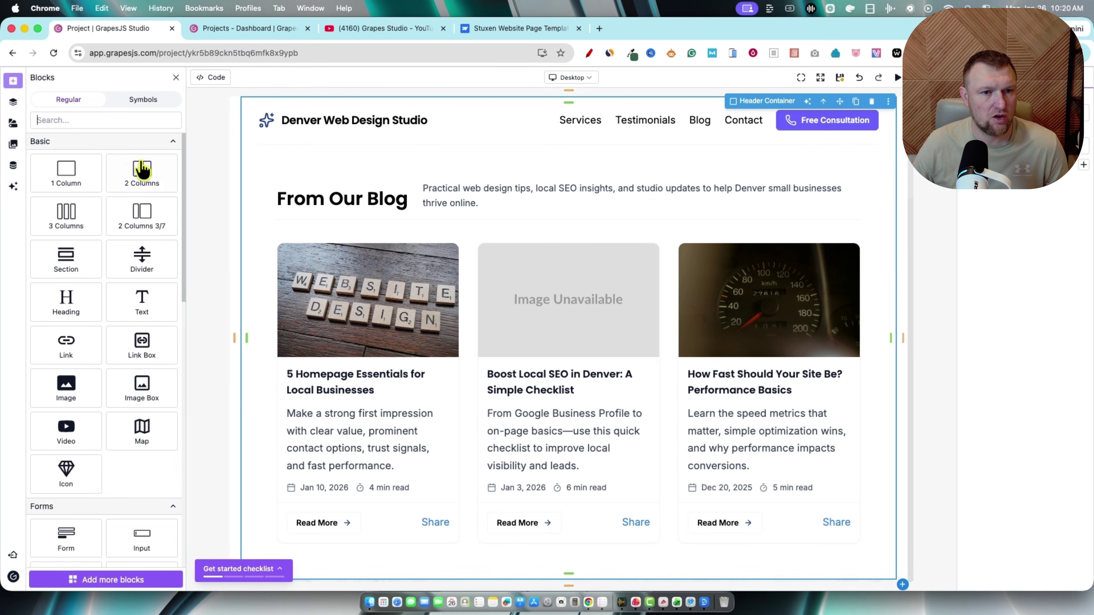
{"action": "left_click_drag", "start_coordinate": [143, 314], "coordinate": [384, 567]}
{"action": "double_click", "coordinate": [517, 562]}
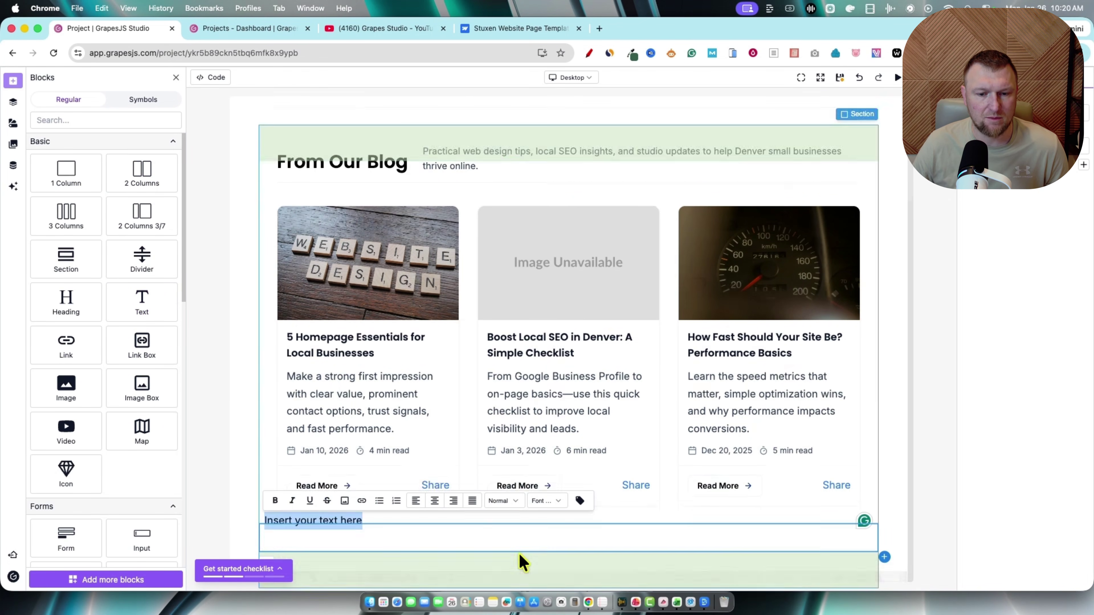
{"action": "scroll", "coordinate": [476, 539], "scroll_direction": "down", "scroll_amount": 3}
{"action": "type", "text": "slkenrg;akdrjg;a"}
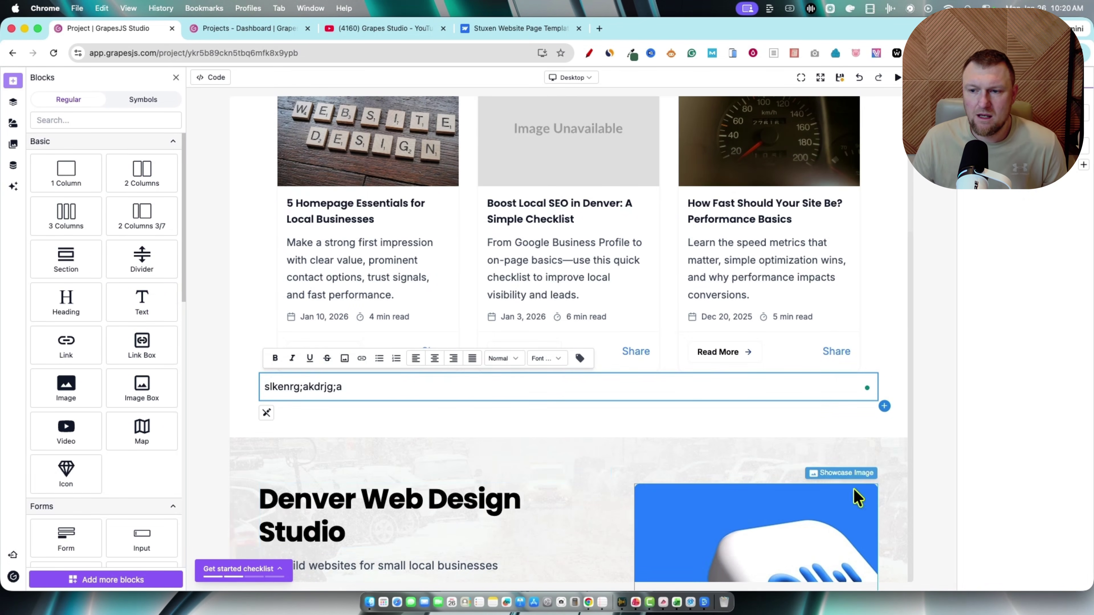
{"action": "left_click", "coordinate": [825, 391]}
{"action": "left_click", "coordinate": [852, 361]}
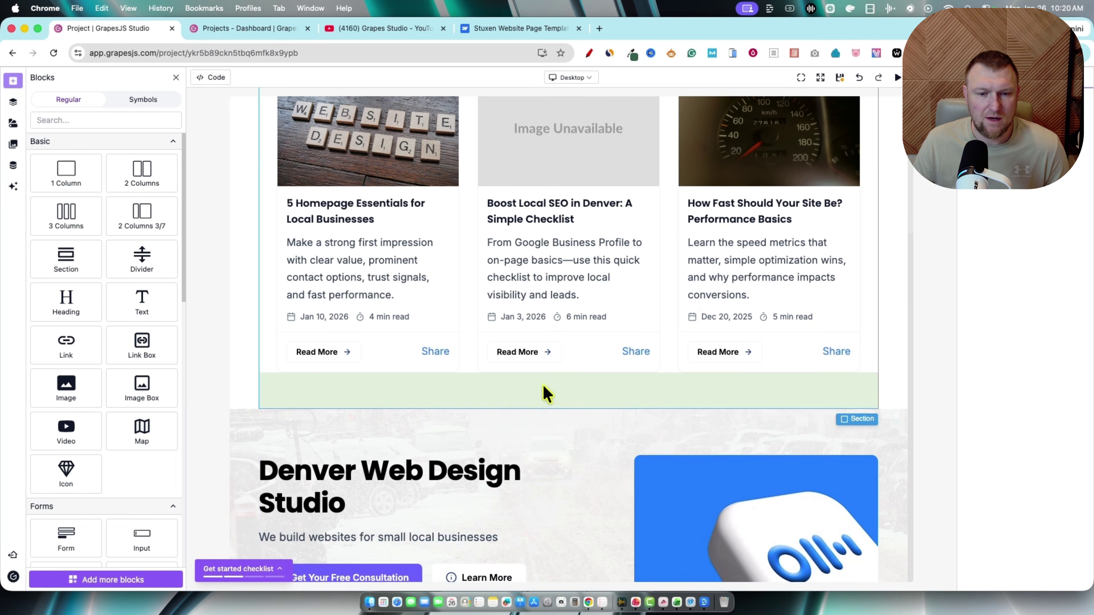
Insert a one-column layout row between the blog section and the hero section.
{"action": "scroll", "coordinate": [98, 448], "scroll_direction": "down", "scroll_amount": 10}
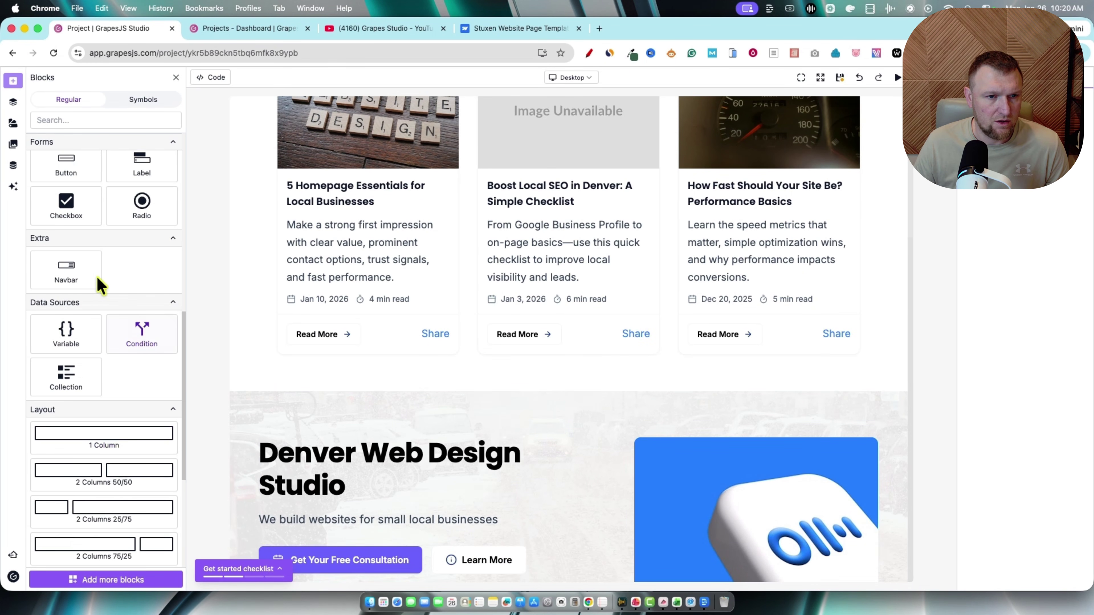
{"action": "scroll", "coordinate": [135, 421], "scroll_direction": "up", "scroll_amount": 3}
{"action": "scroll", "coordinate": [171, 415], "scroll_direction": "down", "scroll_amount": 4}
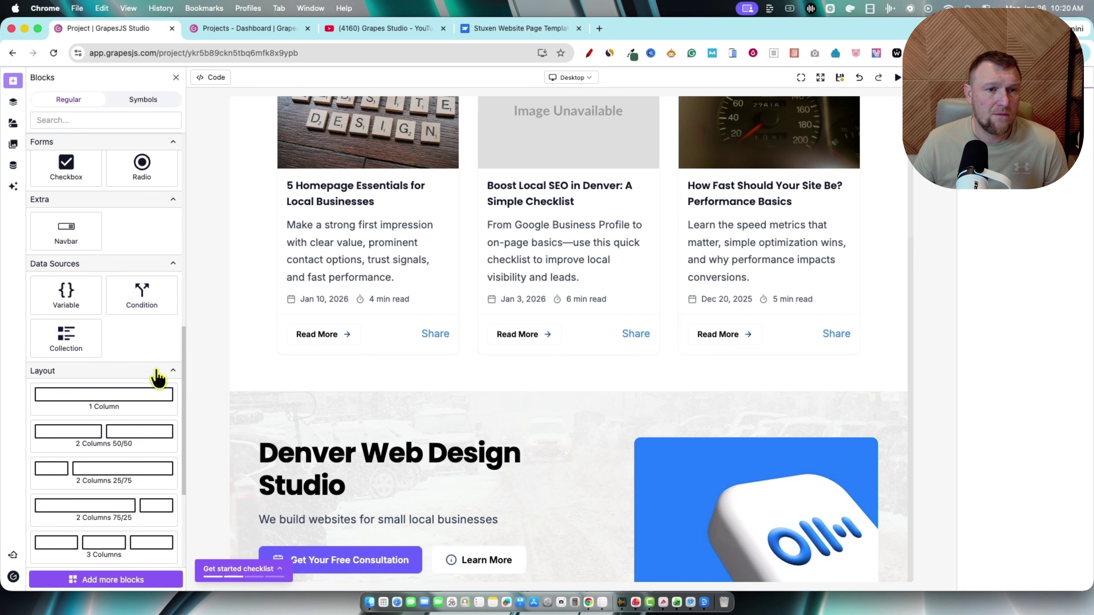
{"action": "scroll", "coordinate": [147, 366], "scroll_direction": "down", "scroll_amount": 1}
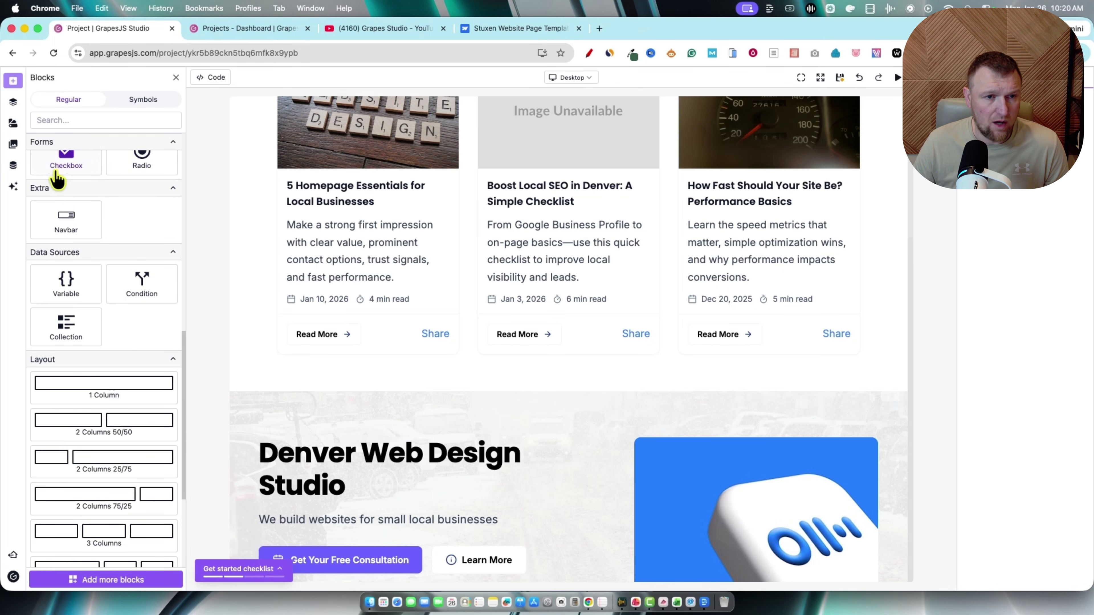
{"action": "scroll", "coordinate": [160, 383], "scroll_direction": "down", "scroll_amount": 2}
{"action": "scroll", "coordinate": [105, 388], "scroll_direction": "down", "scroll_amount": 8}
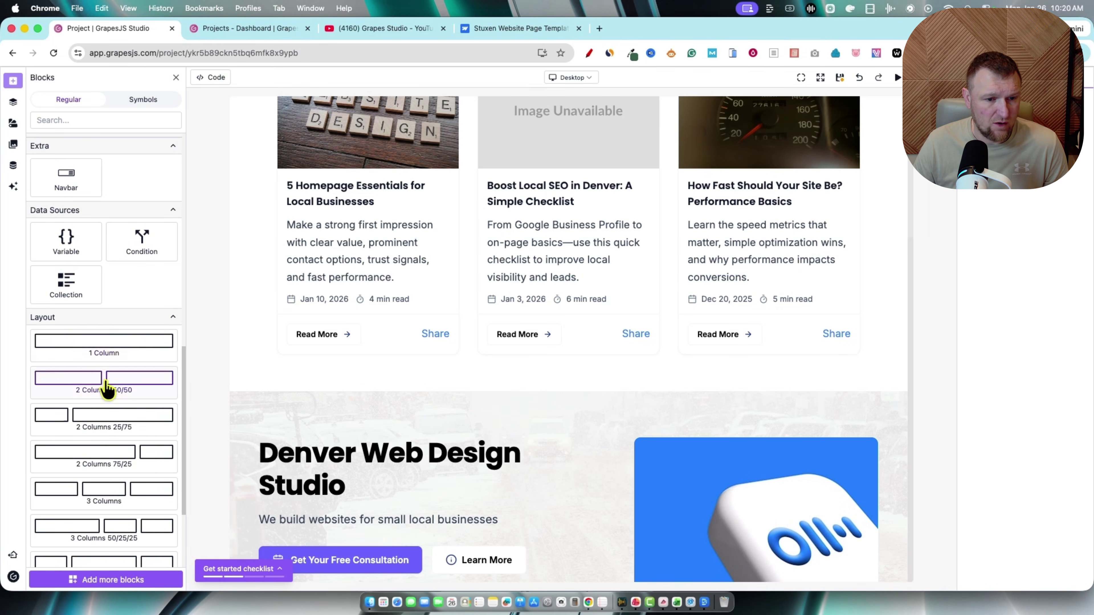
{"action": "left_click_drag", "start_coordinate": [103, 220], "coordinate": [435, 454]}
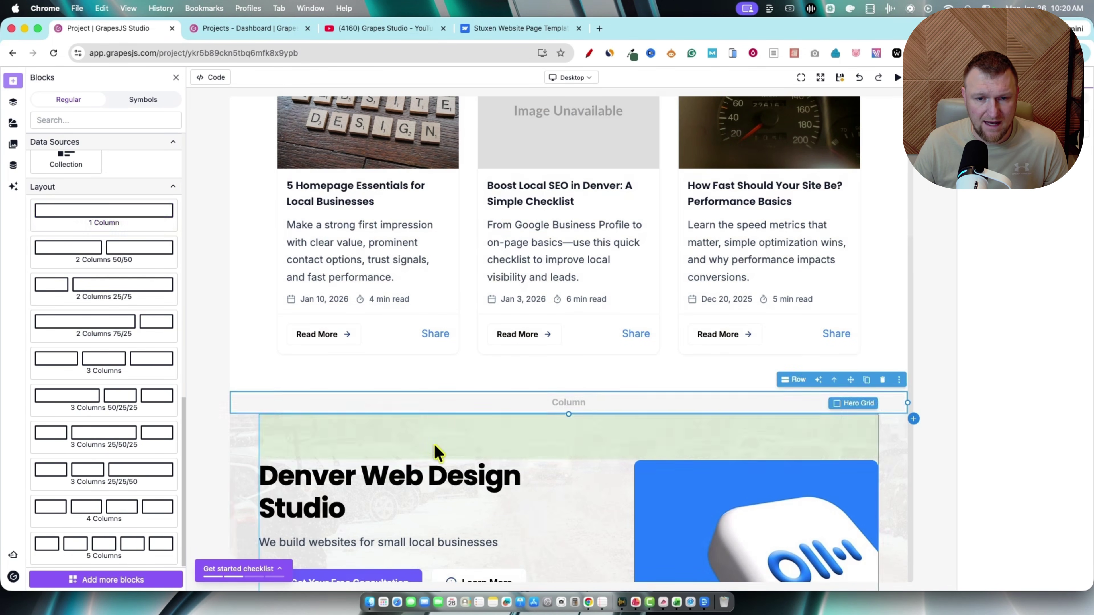
{"action": "scroll", "coordinate": [529, 430], "scroll_direction": "down", "scroll_amount": 1}
Place a button block inside the empty column above the hero section.
{"action": "scroll", "coordinate": [125, 377], "scroll_direction": "up", "scroll_amount": 15}
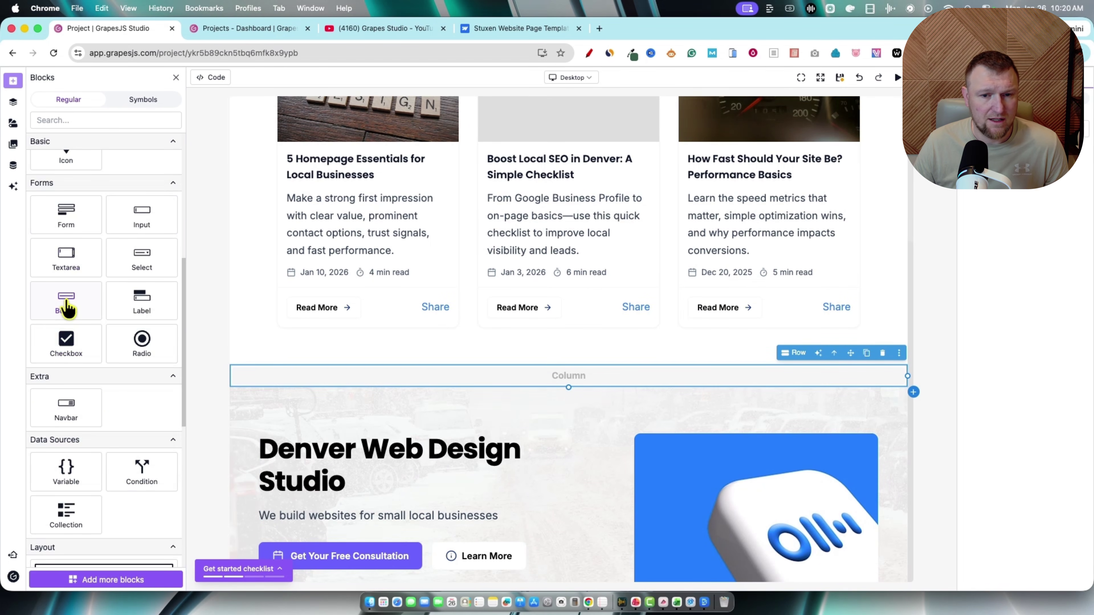
{"action": "left_click_drag", "start_coordinate": [71, 308], "coordinate": [447, 384]}
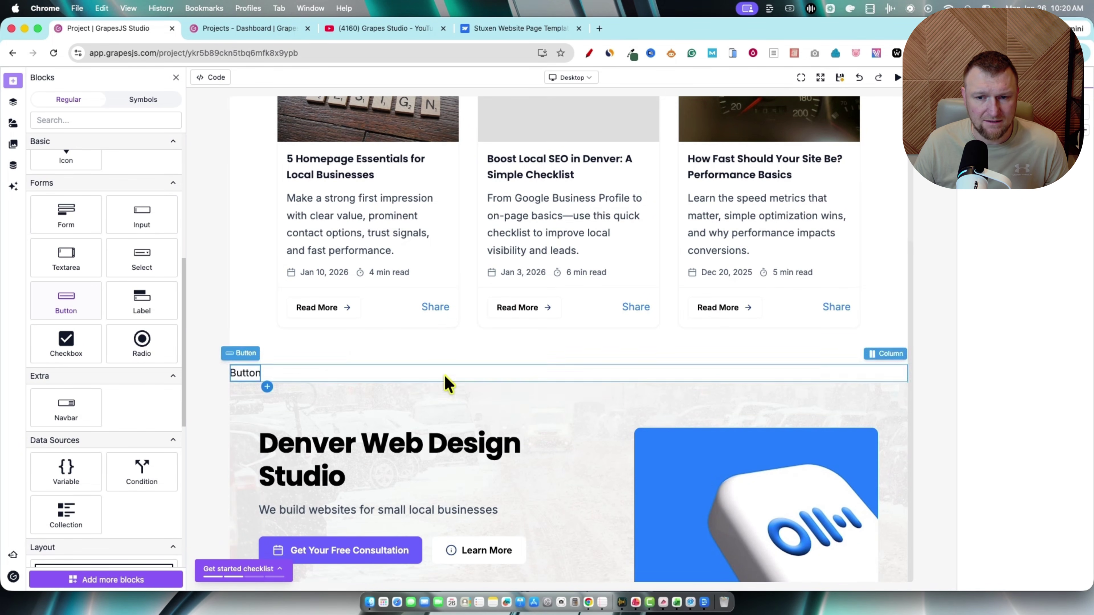
{"action": "left_click_drag", "start_coordinate": [244, 373], "coordinate": [668, 443]}
{"action": "scroll", "coordinate": [373, 391], "scroll_direction": "down", "scroll_amount": 15}
{"action": "scroll", "coordinate": [667, 442], "scroll_direction": "up", "scroll_amount": 20}
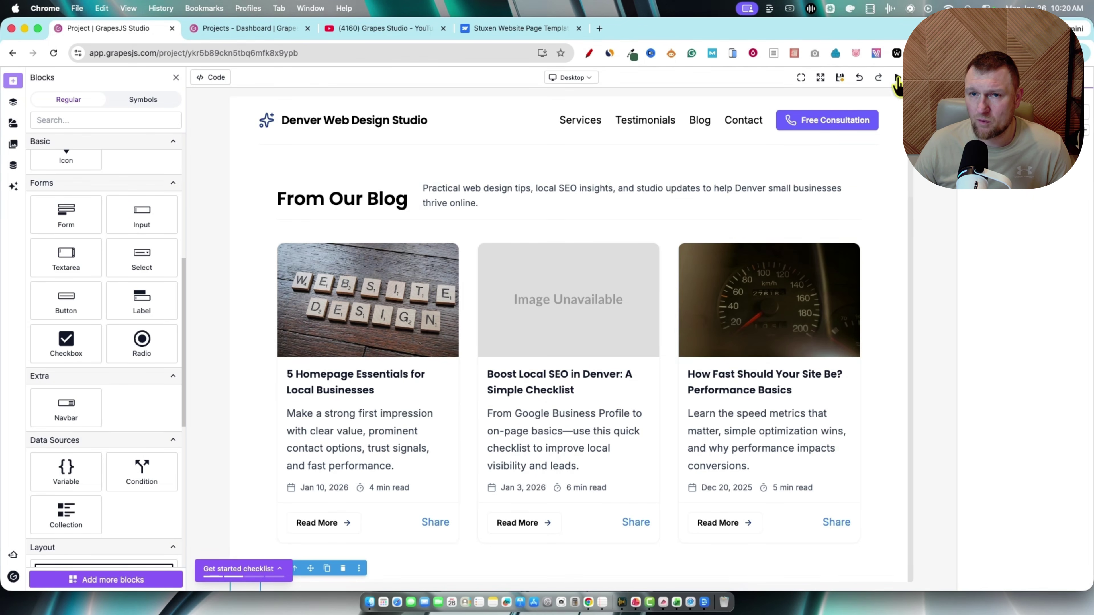
Preview the page, examining the blog section and the contact form reached through the Free Consultation link.
{"action": "left_click", "coordinate": [896, 79]}
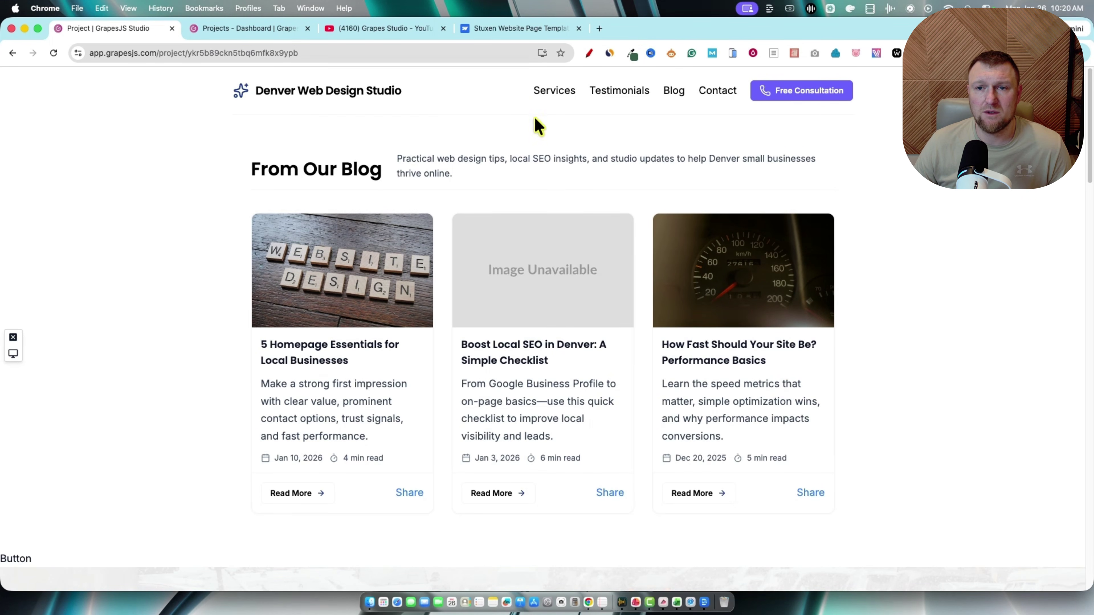
{"action": "left_click_drag", "start_coordinate": [219, 151], "coordinate": [982, 303]}
{"action": "left_click", "coordinate": [982, 303]}
{"action": "scroll", "coordinate": [842, 325], "scroll_direction": "down", "scroll_amount": 10}
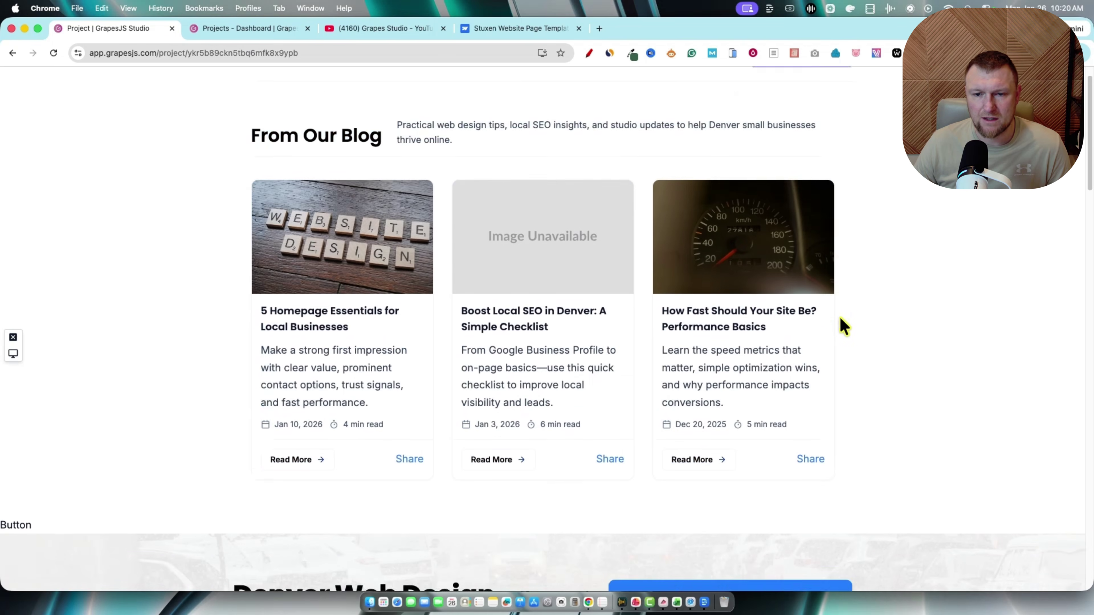
{"action": "scroll", "coordinate": [842, 328], "scroll_direction": "up", "scroll_amount": 7}
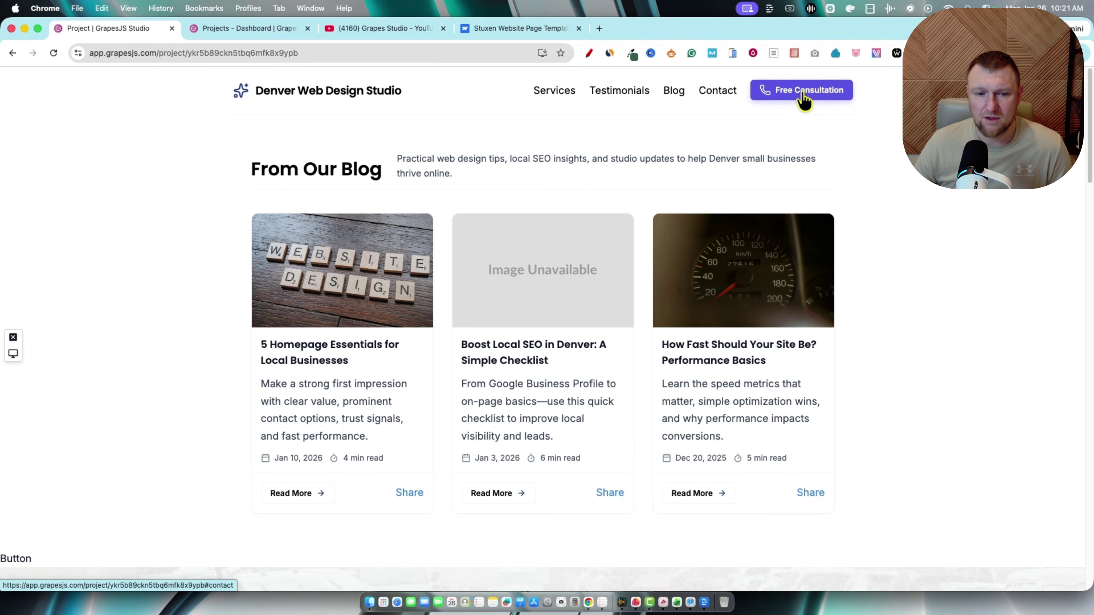
{"action": "scroll", "coordinate": [801, 102], "scroll_direction": "down", "scroll_amount": 10}
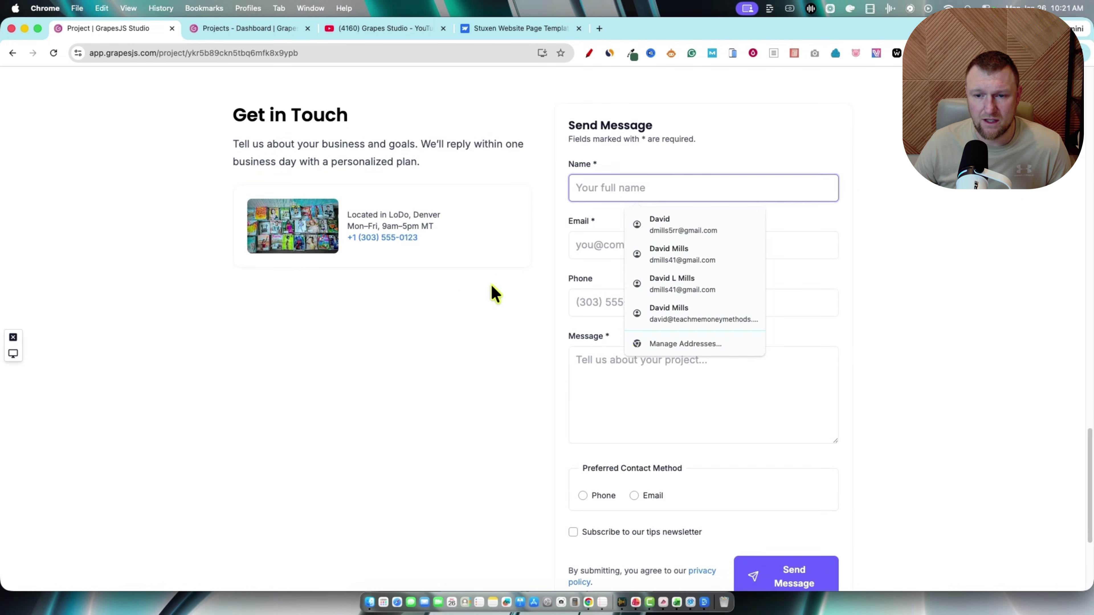
{"action": "scroll", "coordinate": [529, 401], "scroll_direction": "up", "scroll_amount": 10}
{"action": "scroll", "coordinate": [674, 100], "scroll_direction": "down", "scroll_amount": 2}
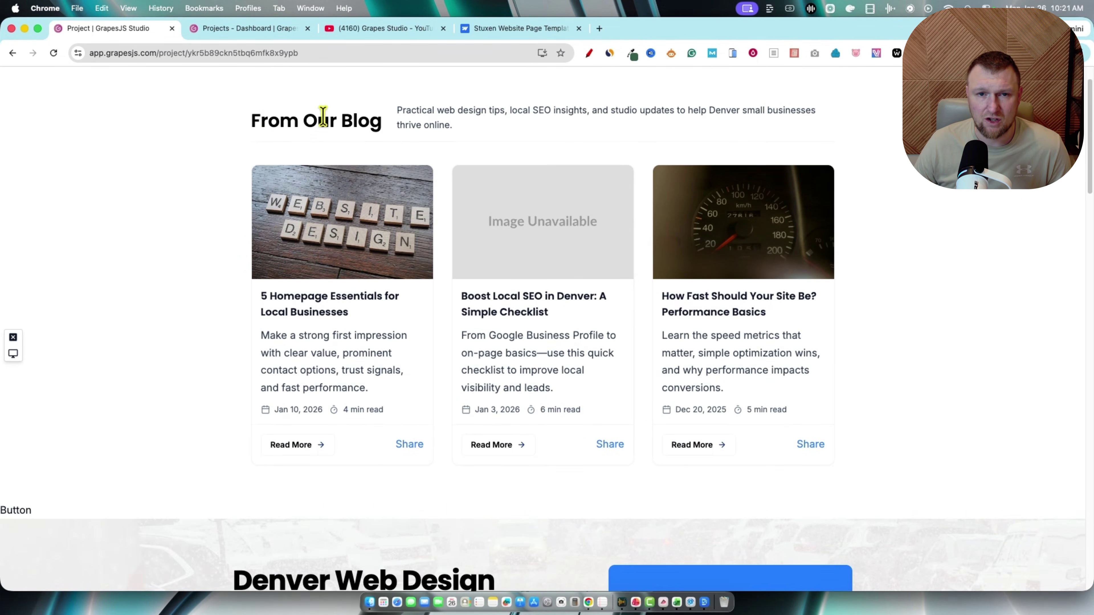
{"action": "left_click_drag", "start_coordinate": [321, 117], "coordinate": [723, 354]}
{"action": "left_click", "coordinate": [883, 237]}
{"action": "scroll", "coordinate": [750, 106], "scroll_direction": "up", "scroll_amount": 2}
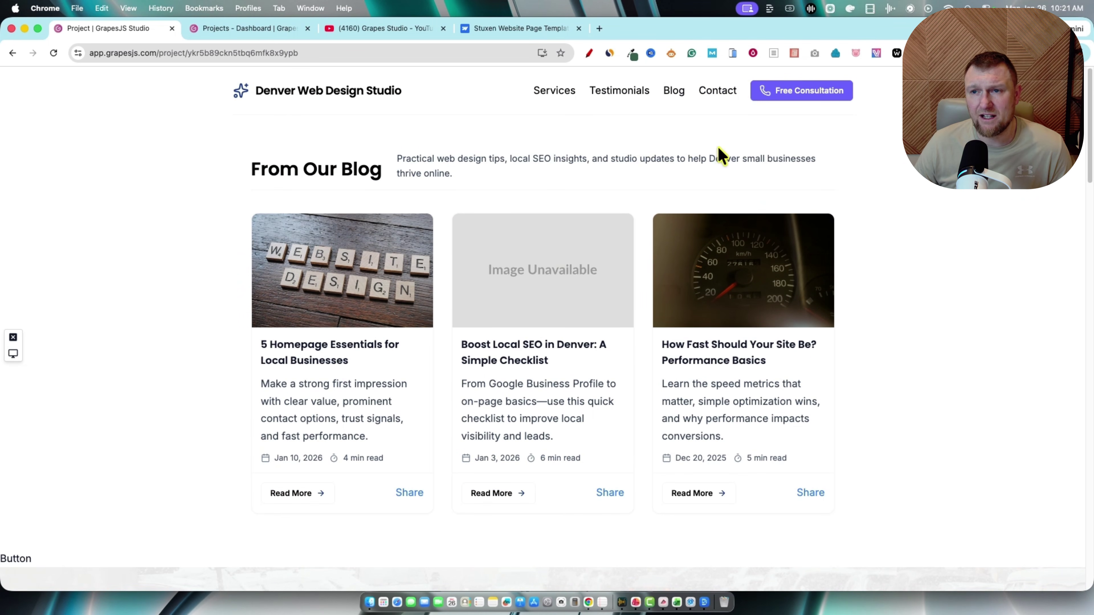
Follow the Testimonials and Services header links in the preview and review the page down to its footer.
{"action": "left_click", "coordinate": [618, 92]}
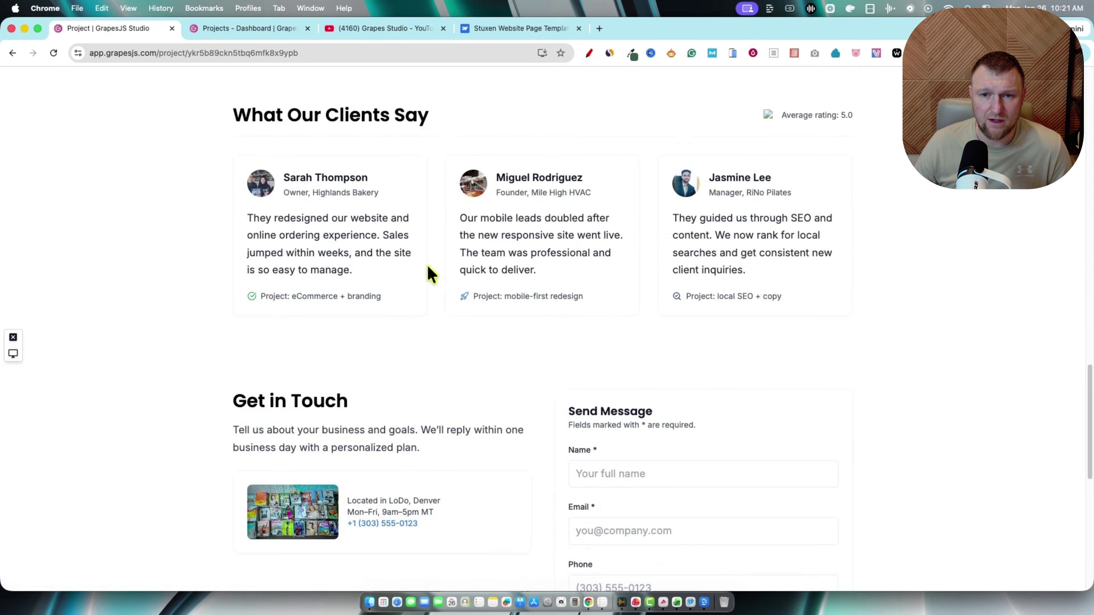
{"action": "left_click_drag", "start_coordinate": [295, 180], "coordinate": [706, 379]}
{"action": "scroll", "coordinate": [719, 353], "scroll_direction": "up", "scroll_amount": 10}
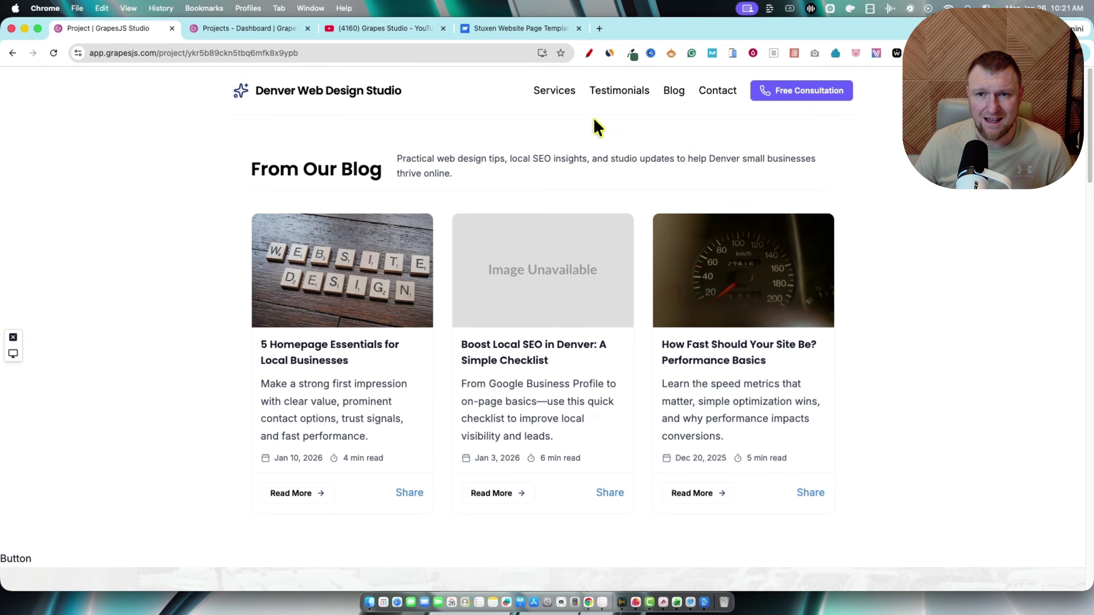
{"action": "left_click", "coordinate": [565, 103]}
{"action": "left_click_drag", "start_coordinate": [247, 114], "coordinate": [846, 370]}
{"action": "scroll", "coordinate": [846, 371], "scroll_direction": "down", "scroll_amount": 10}
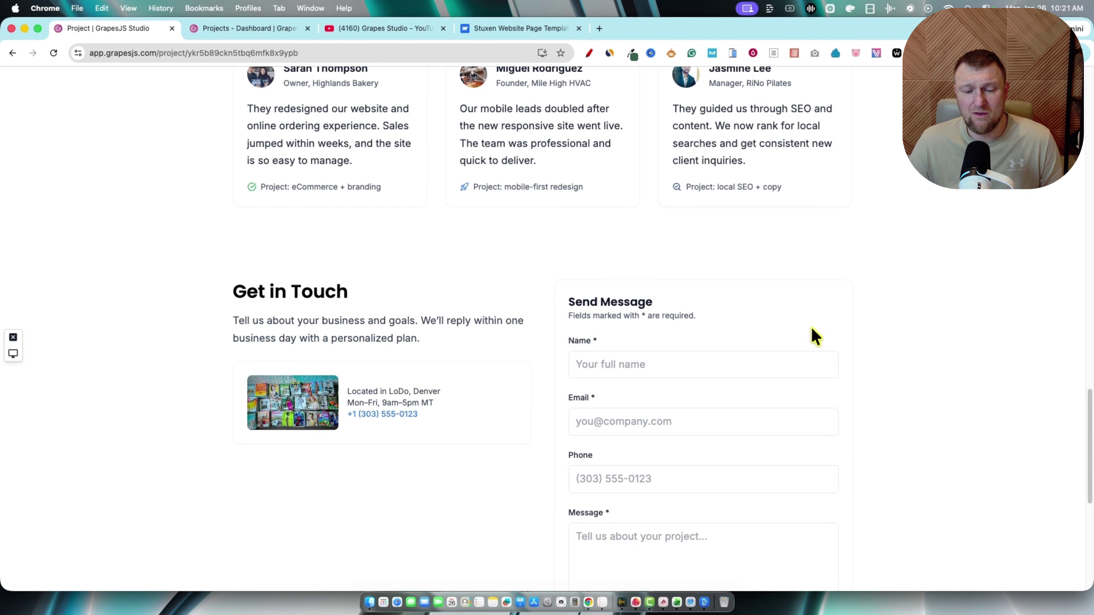
{"action": "scroll", "coordinate": [810, 330], "scroll_direction": "down", "scroll_amount": 5}
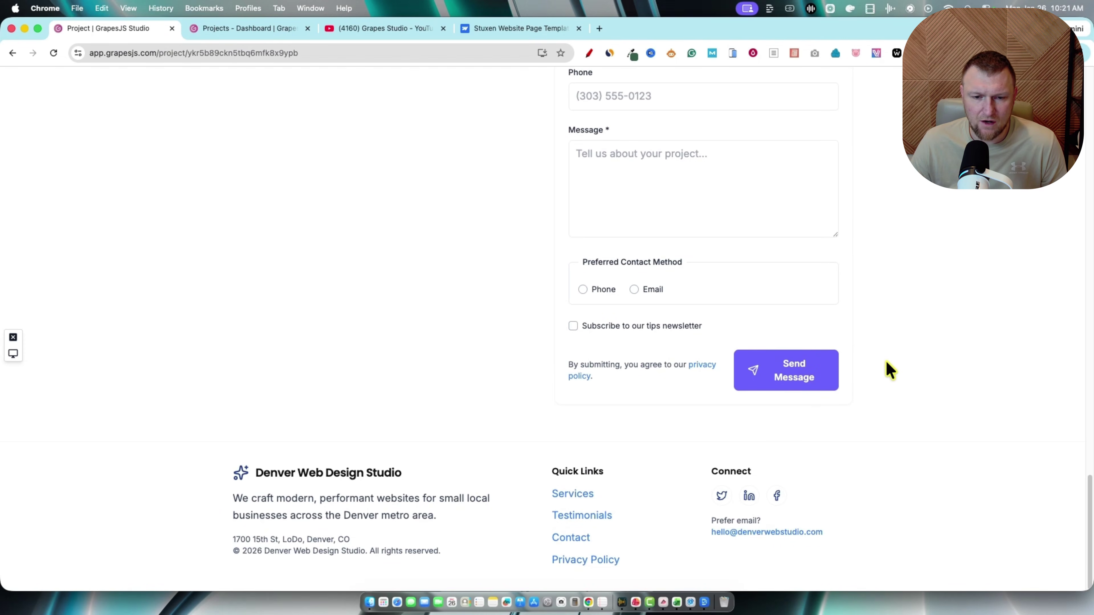
{"action": "scroll", "coordinate": [888, 369], "scroll_direction": "up", "scroll_amount": 10}
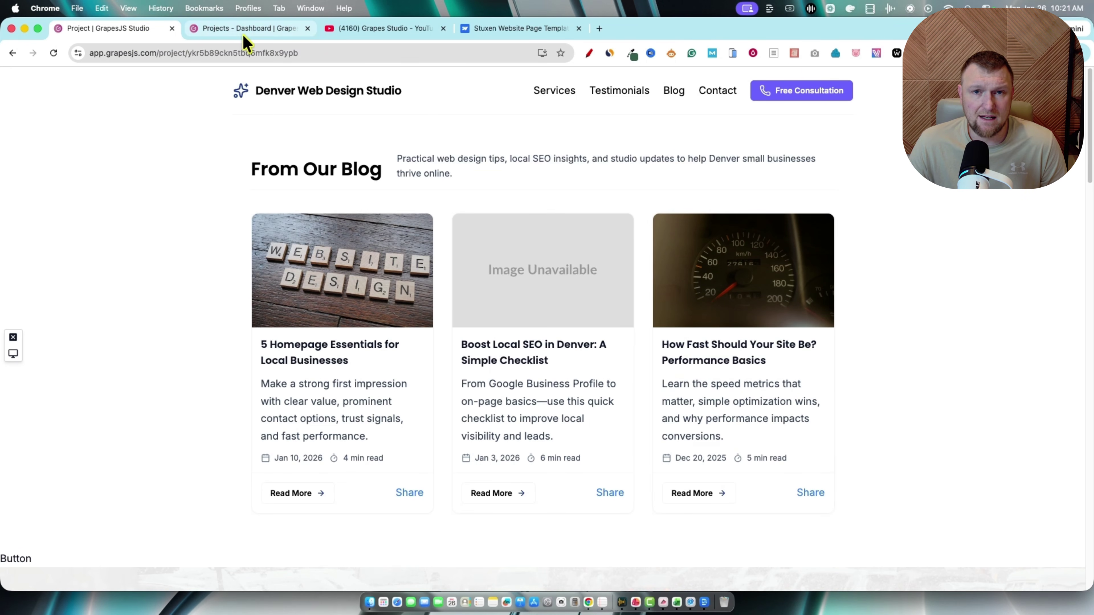
Glance at the projects dashboard and preview the landing page at Tablet size.
{"action": "left_click", "coordinate": [233, 28]}
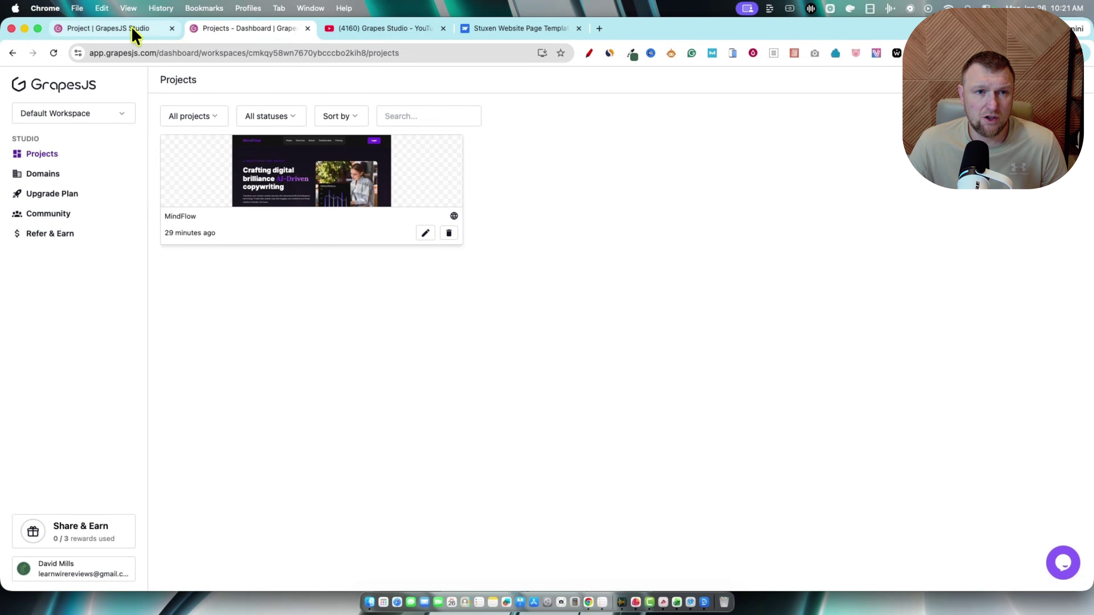
{"action": "left_click", "coordinate": [134, 29]}
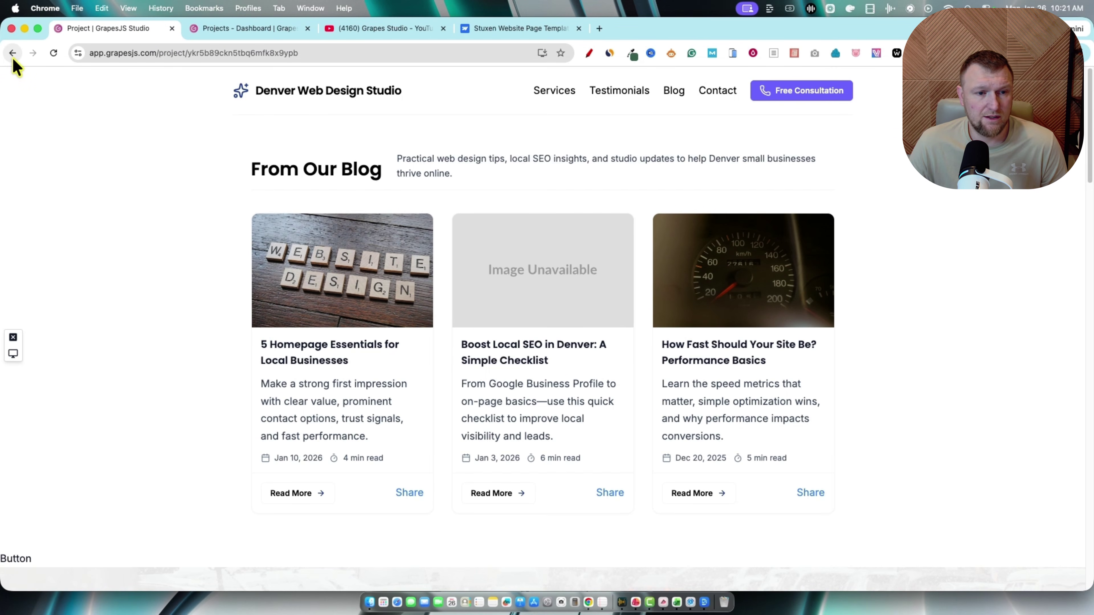
{"action": "left_click", "coordinate": [13, 353]}
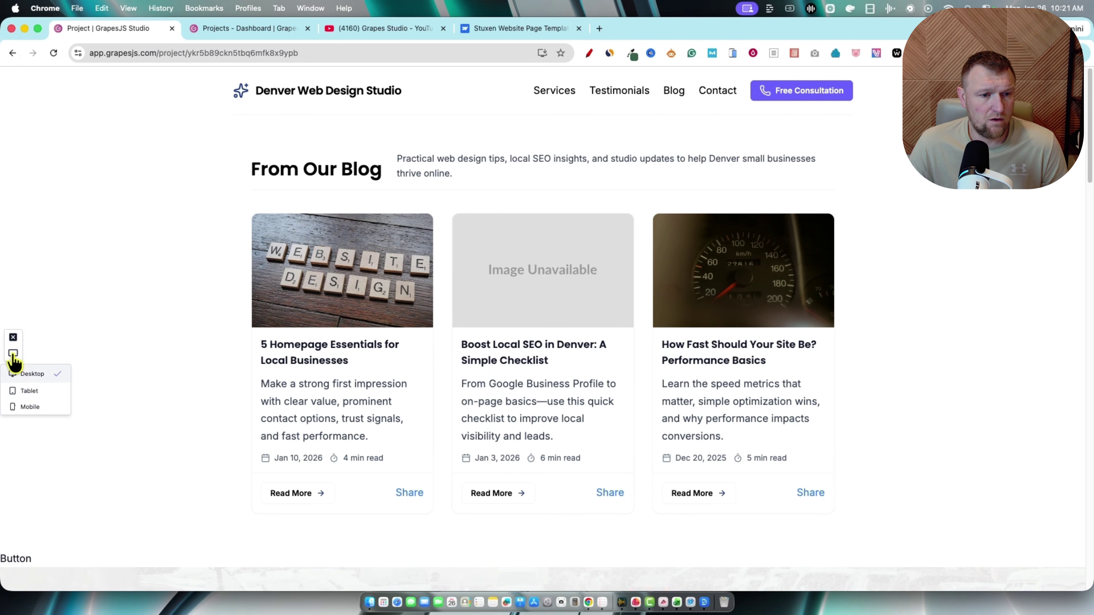
{"action": "left_click", "coordinate": [34, 393]}
{"action": "scroll", "coordinate": [488, 383], "scroll_direction": "down", "scroll_amount": 10}
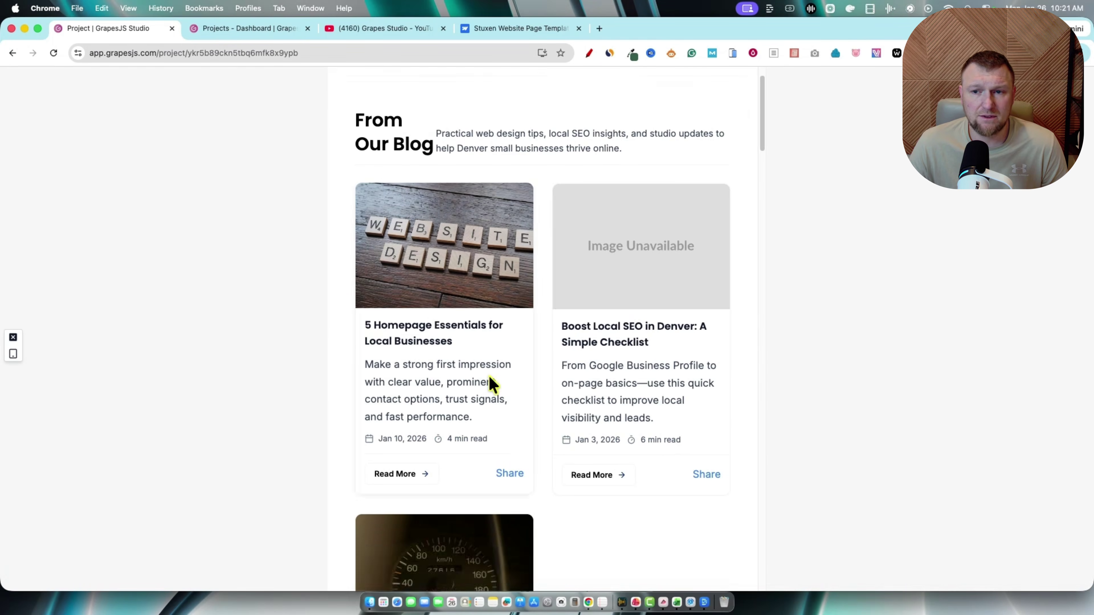
{"action": "scroll", "coordinate": [513, 386], "scroll_direction": "up", "scroll_amount": 10}
Preview the landing page at Mobile size, check the blog cards and return to the editor.
{"action": "left_click", "coordinate": [12, 353]}
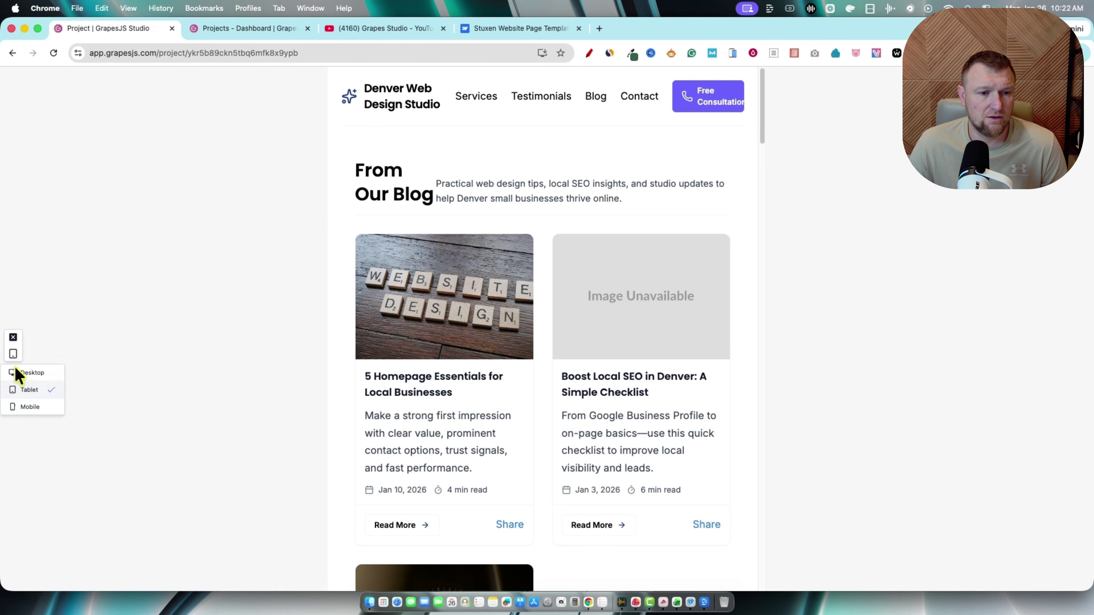
{"action": "left_click", "coordinate": [19, 407]}
{"action": "scroll", "coordinate": [593, 272], "scroll_direction": "down", "scroll_amount": 20}
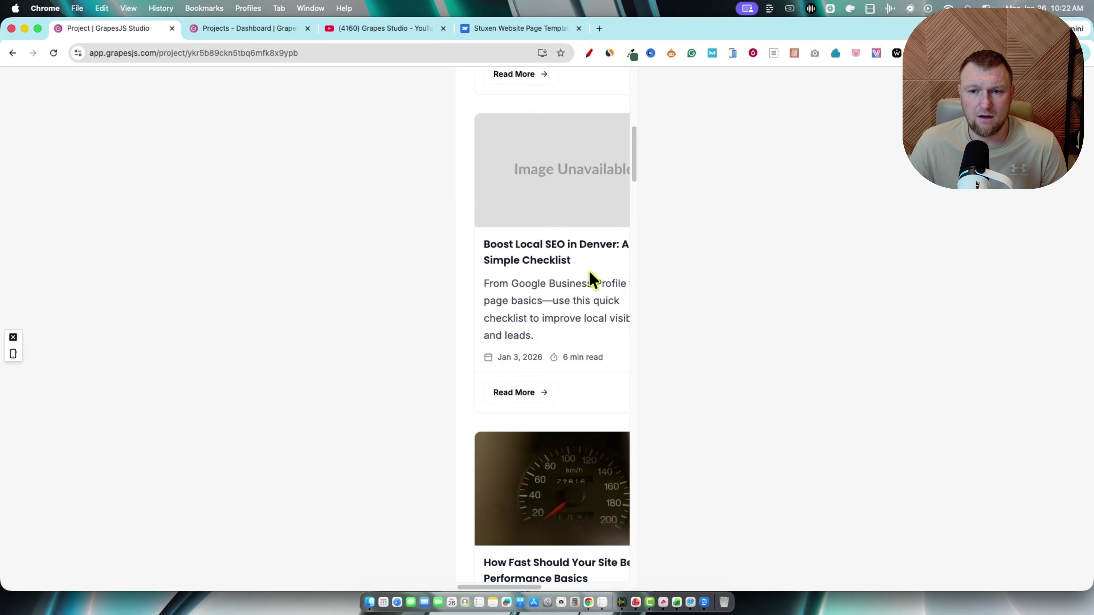
{"action": "scroll", "coordinate": [590, 284], "scroll_direction": "up", "scroll_amount": 10}
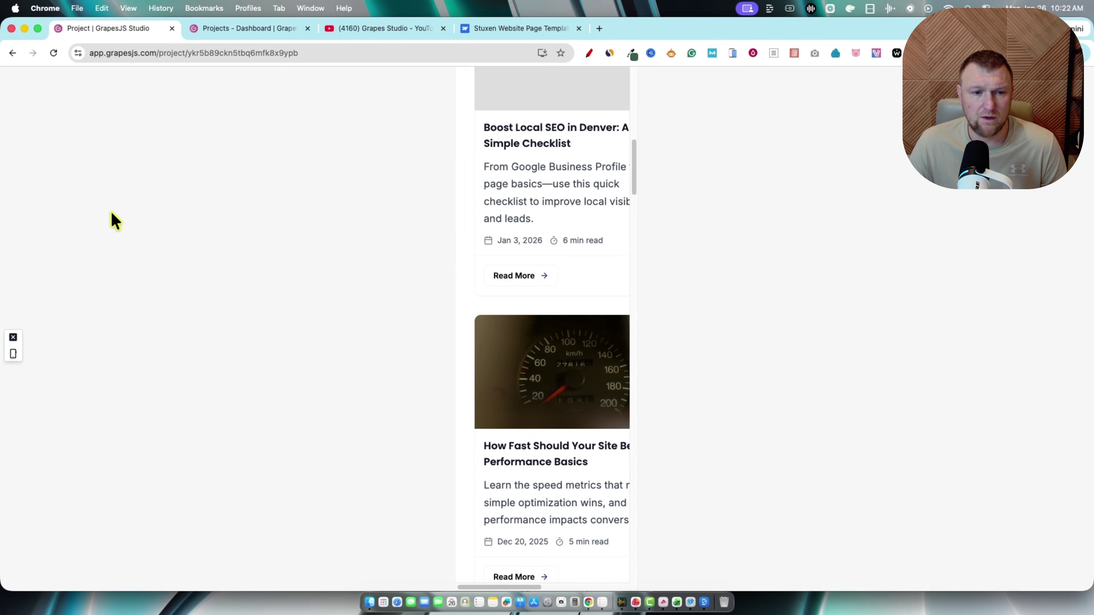
{"action": "left_click", "coordinate": [13, 337]}
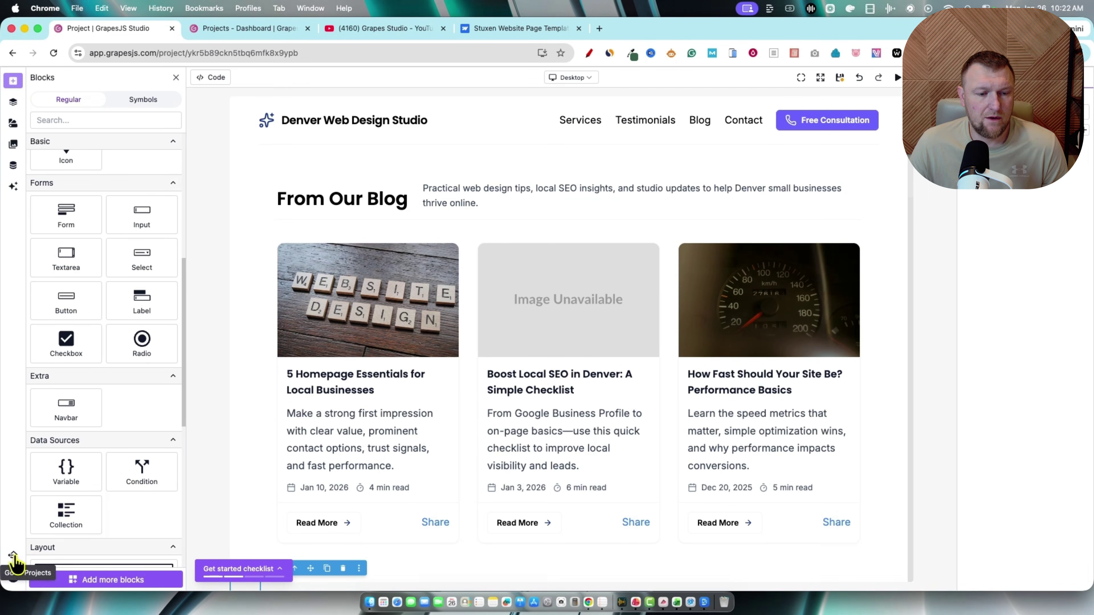
Open the publishing options, check the subdomain field, and close them without publishing.
{"action": "left_click", "coordinate": [931, 78]}
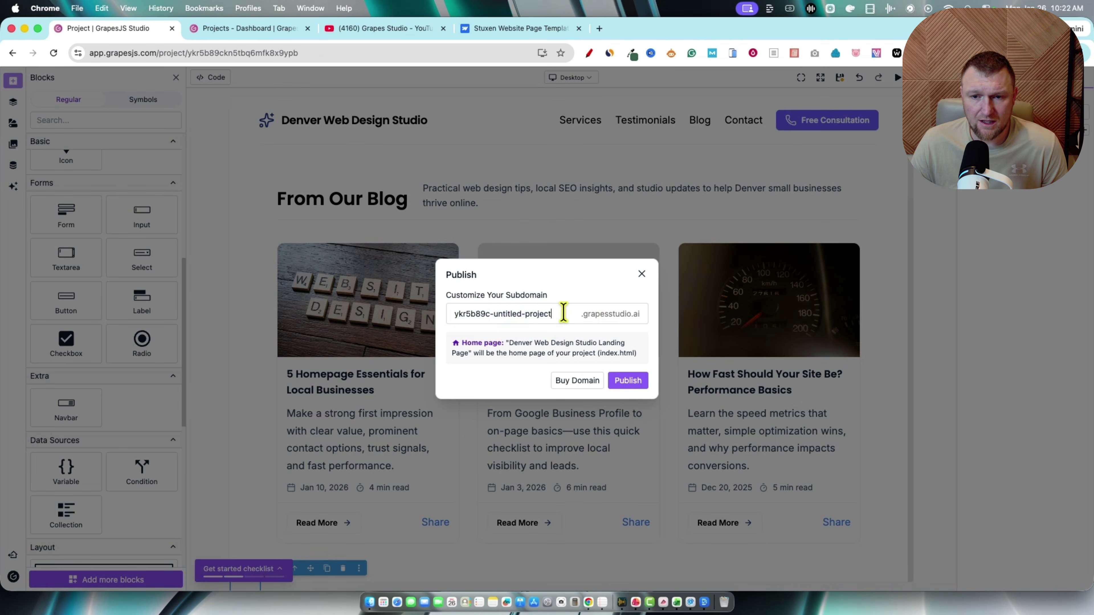
{"action": "left_click_drag", "start_coordinate": [560, 314], "coordinate": [466, 313]}
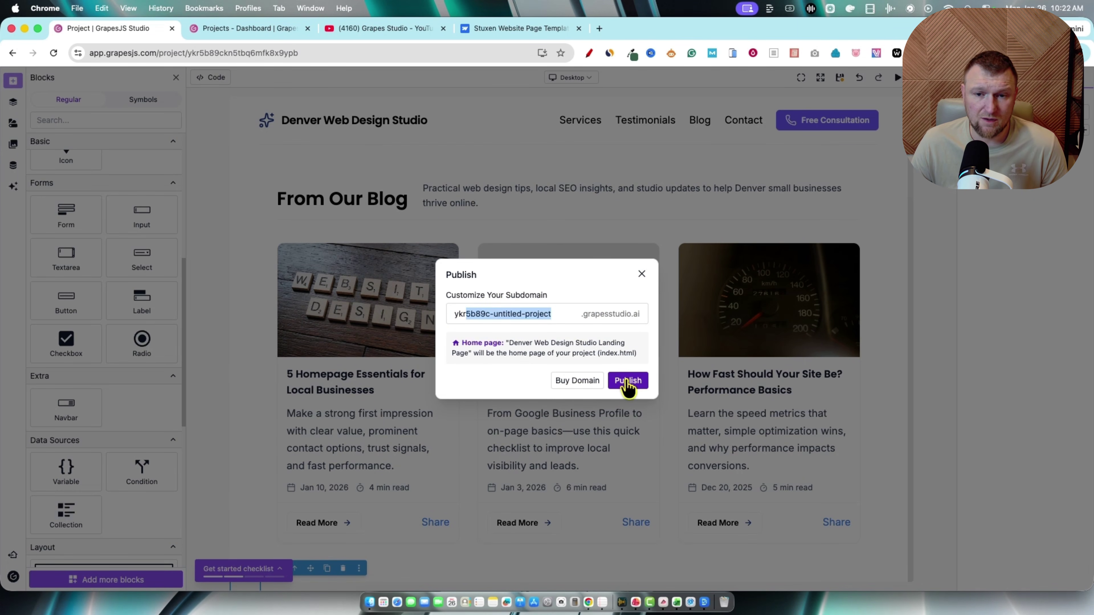
{"action": "left_click", "coordinate": [642, 274]}
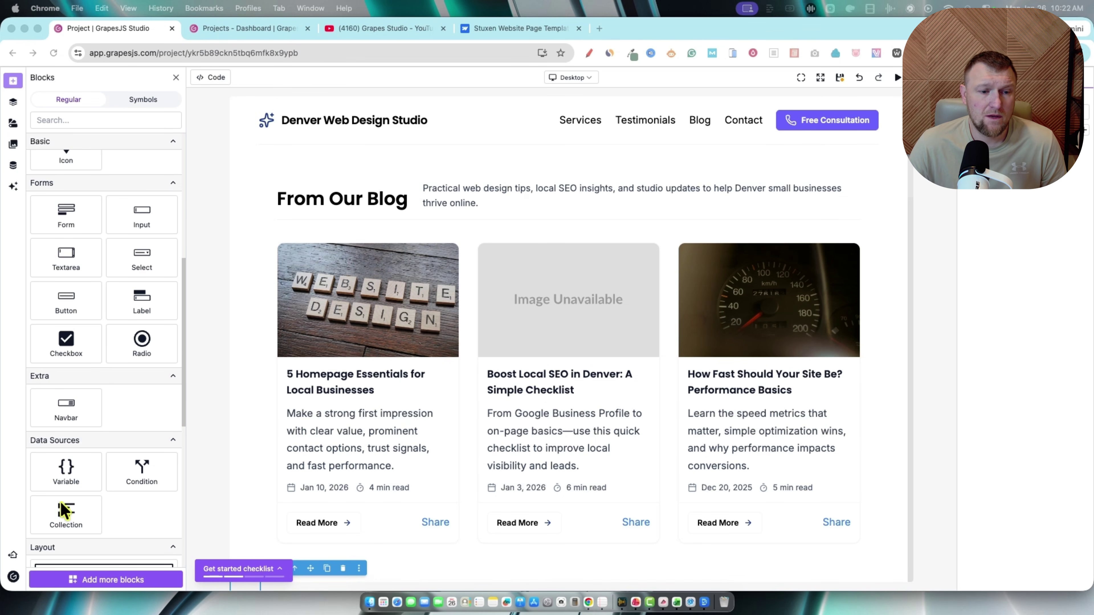
Save the landing page project and leave the editor for the projects dashboard.
{"action": "left_click", "coordinate": [13, 577]}
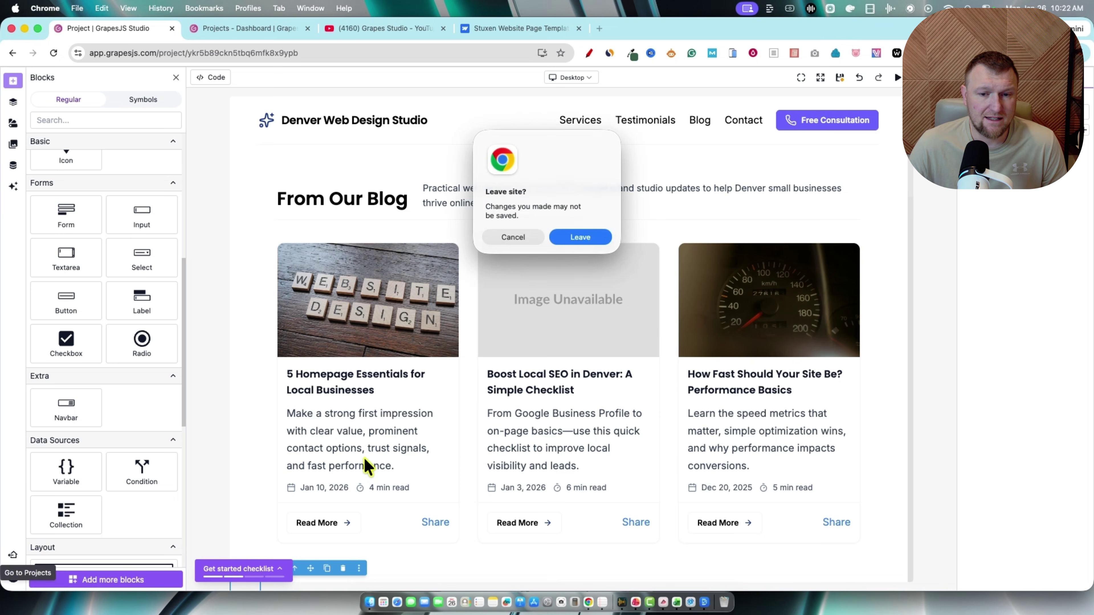
{"action": "left_click", "coordinate": [574, 241]}
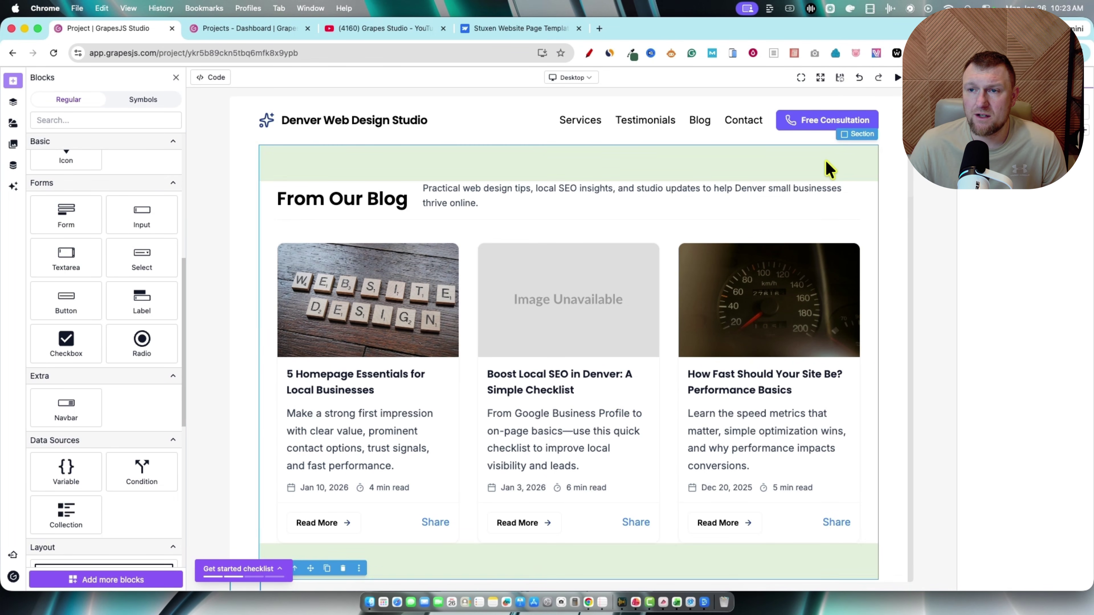
{"action": "left_click", "coordinate": [838, 79]}
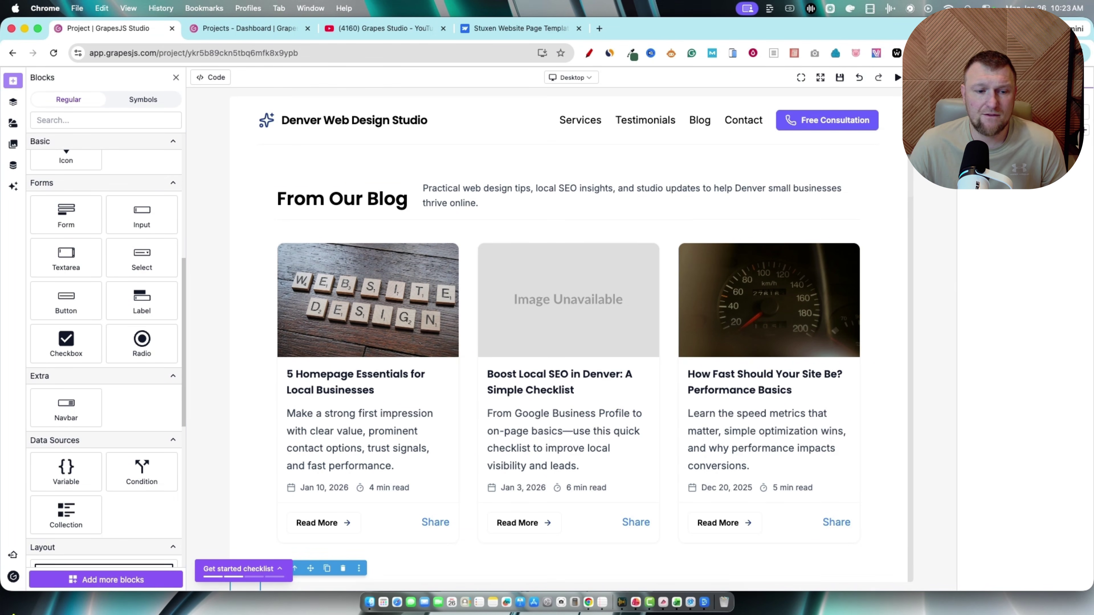
{"action": "left_click", "coordinate": [13, 558]}
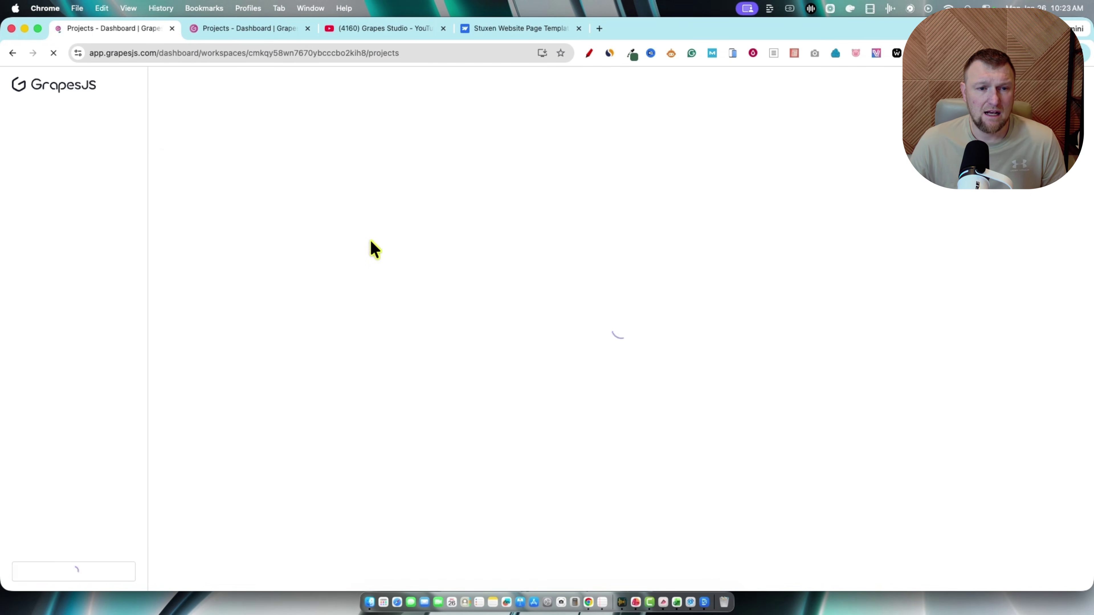
{"action": "mouse_move", "coordinate": [371, 146]}
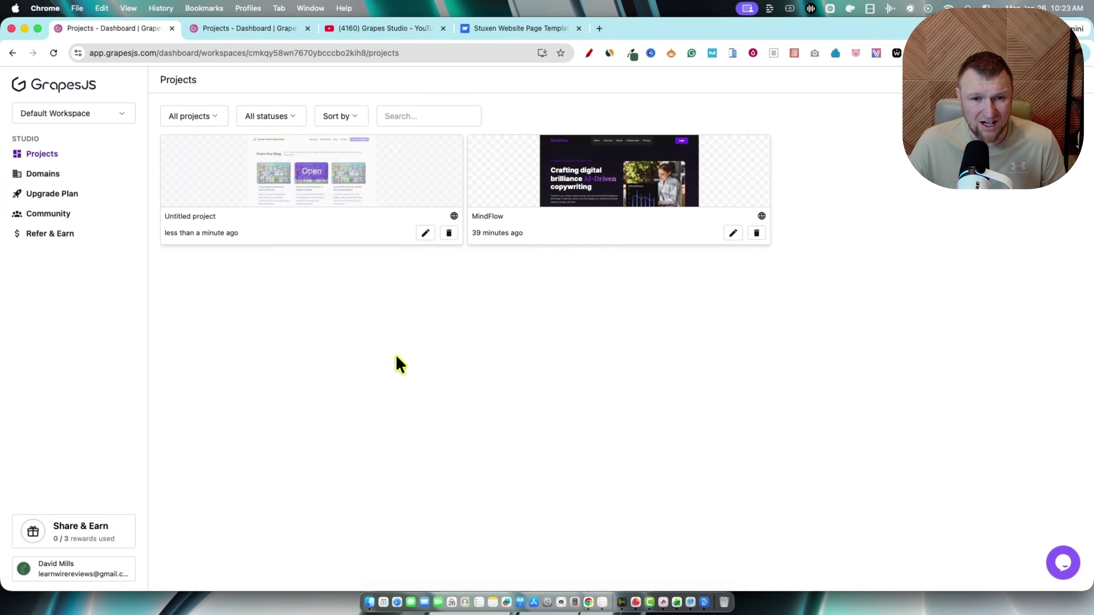
Start a new web project, browse its templates and open the TechSummit template's preview.
{"action": "left_click", "coordinate": [1046, 79]}
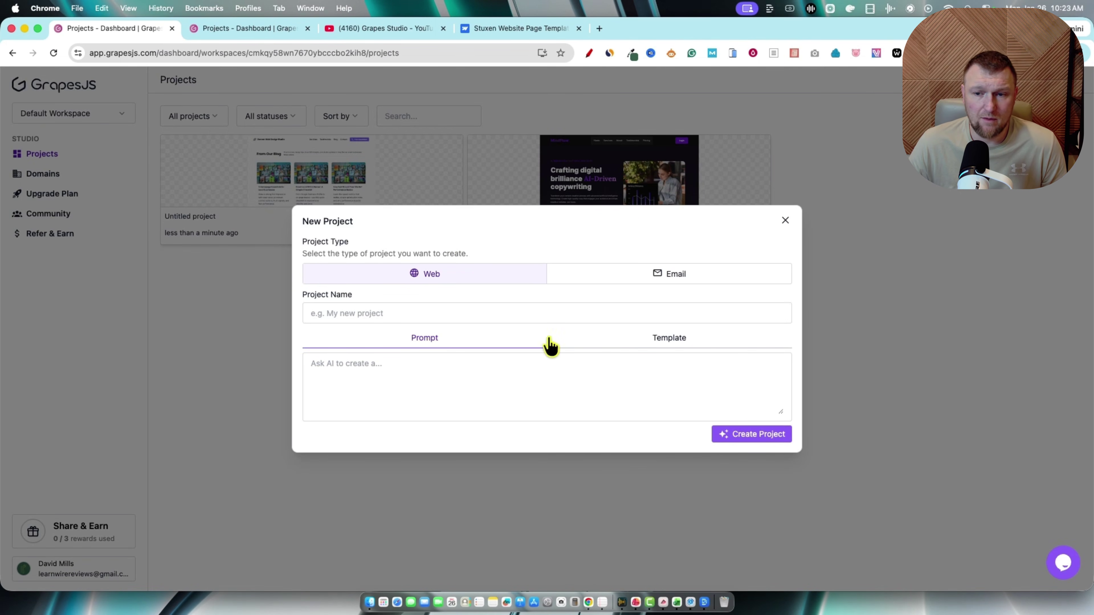
{"action": "left_click", "coordinate": [661, 343]}
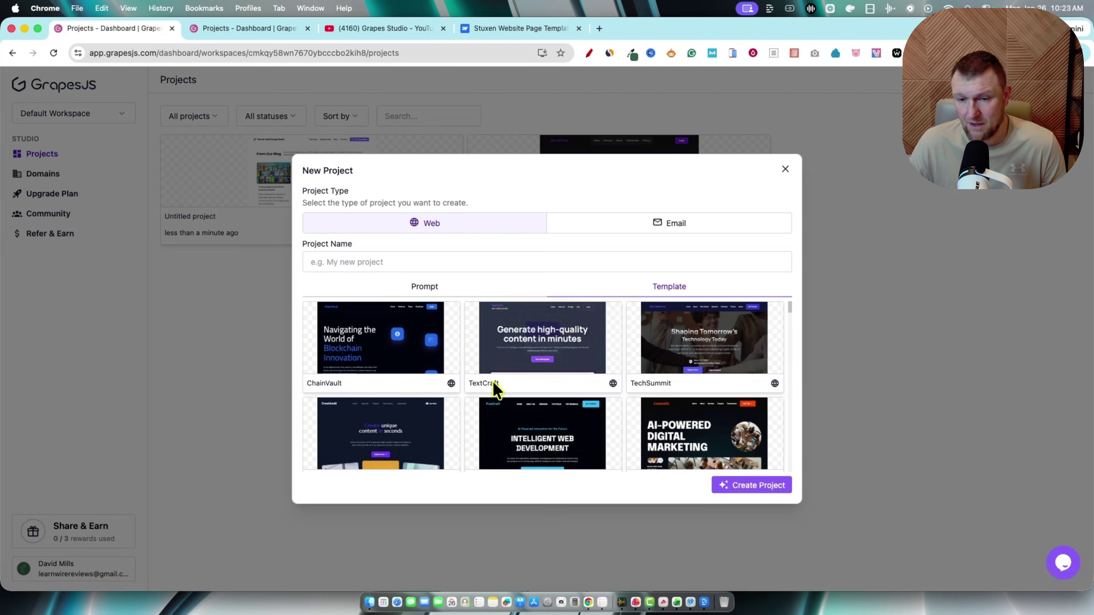
{"action": "mouse_move", "coordinate": [644, 357]}
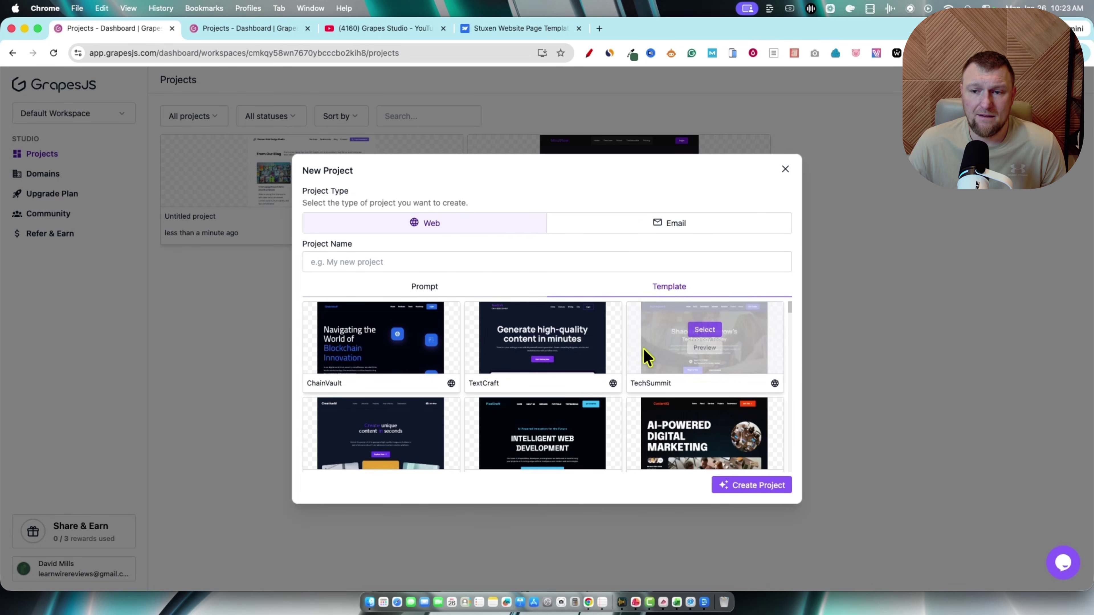
{"action": "left_click", "coordinate": [704, 348]}
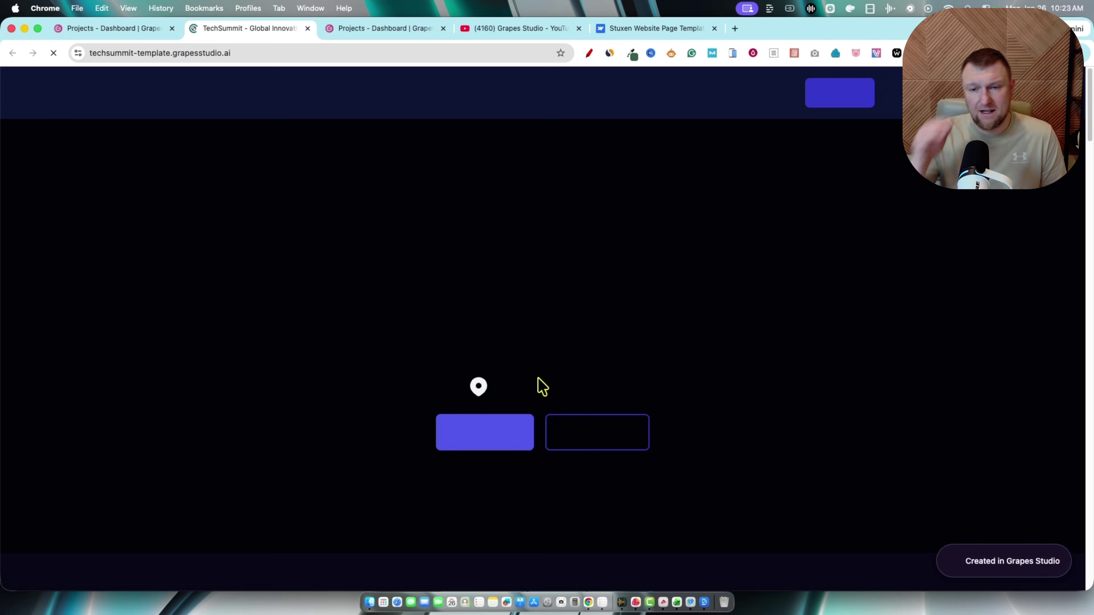
Review the TechSummit template from its hero down to the footer and return to the template gallery.
{"action": "left_click_drag", "start_coordinate": [369, 243], "coordinate": [732, 501]}
{"action": "left_click", "coordinate": [788, 359]}
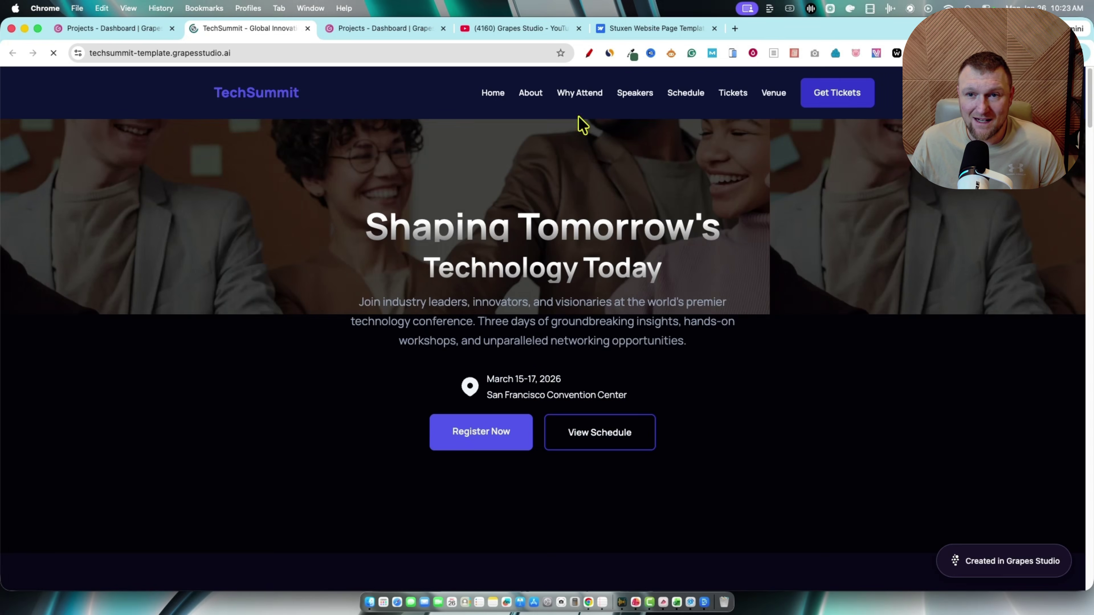
{"action": "scroll", "coordinate": [778, 349], "scroll_direction": "down", "scroll_amount": 20}
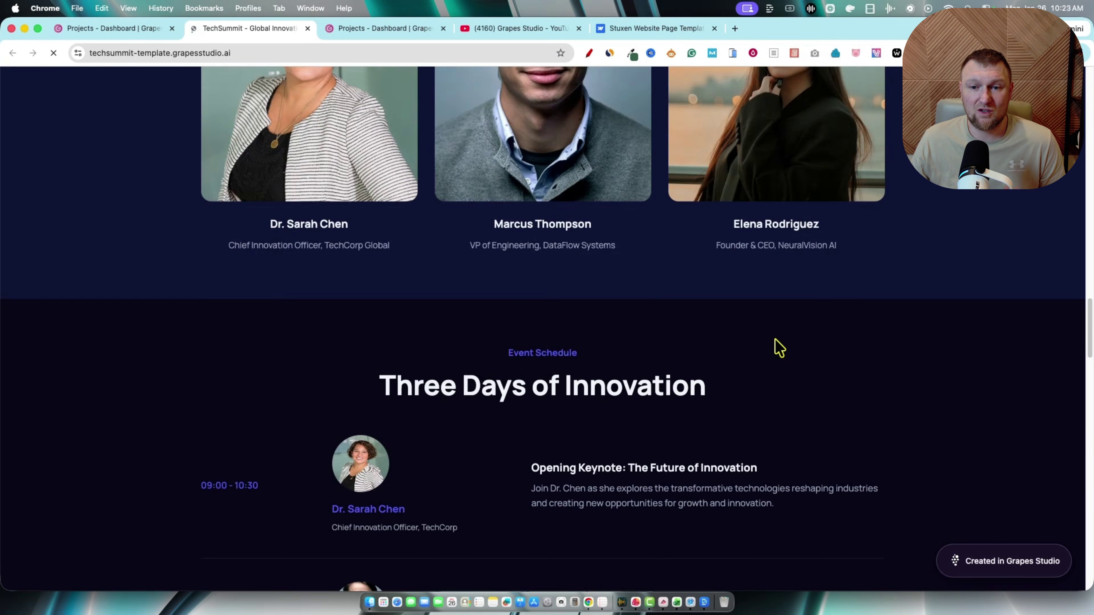
{"action": "scroll", "coordinate": [778, 348], "scroll_direction": "down", "scroll_amount": 20}
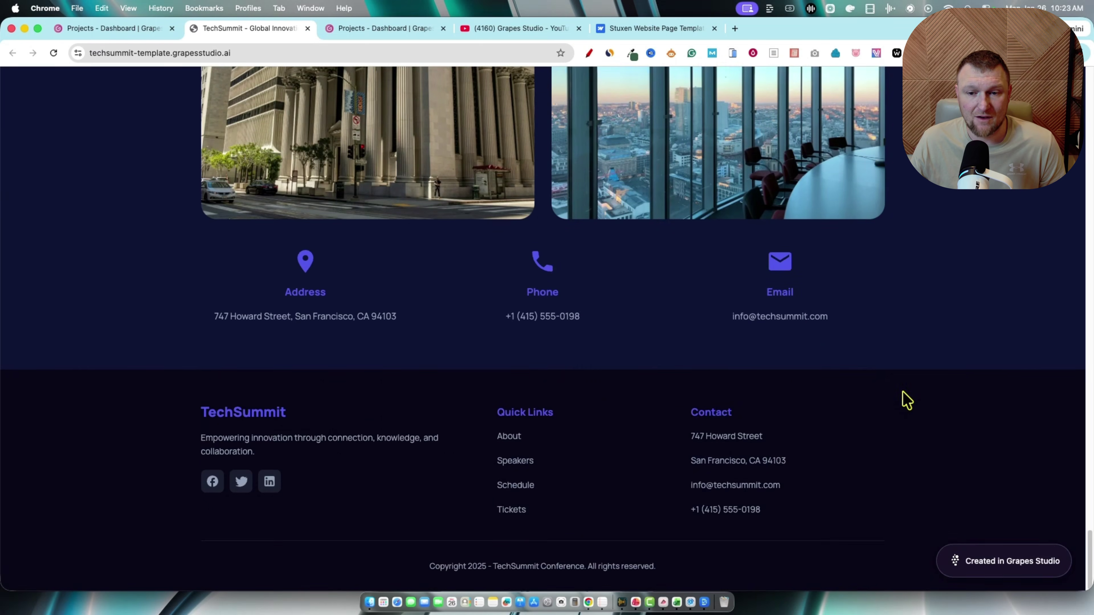
{"action": "scroll", "coordinate": [900, 392], "scroll_direction": "up", "scroll_amount": 20}
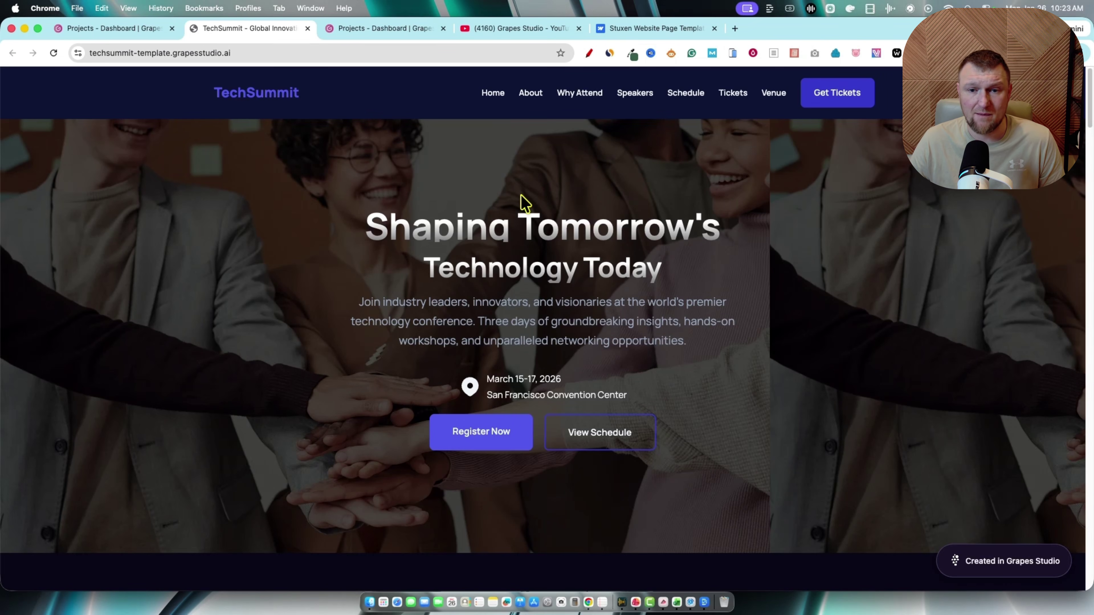
{"action": "left_click", "coordinate": [116, 31]}
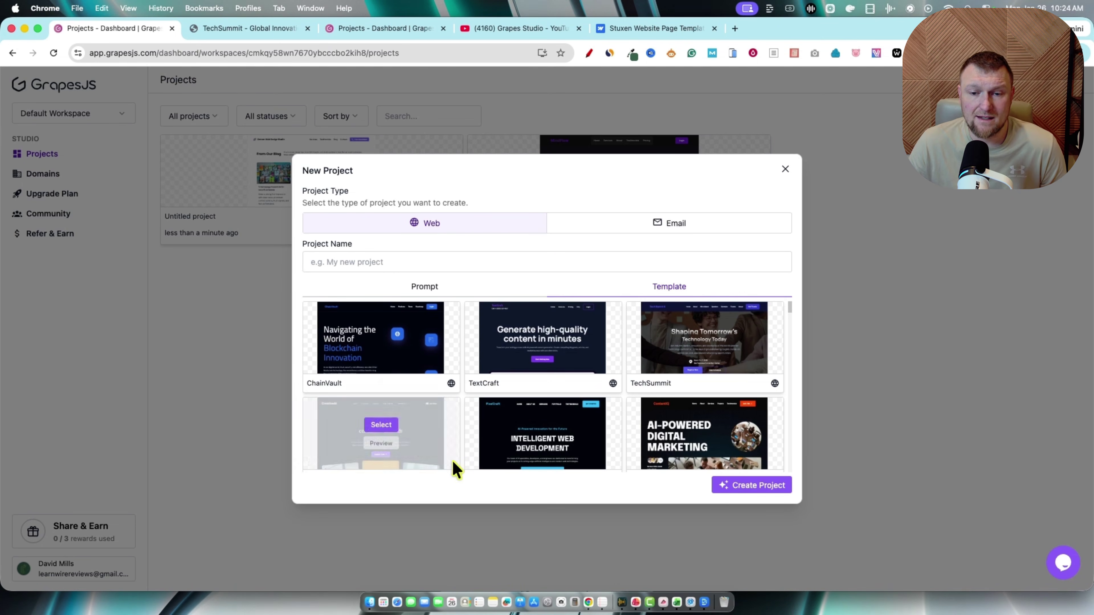
Preview the PixelCraft template and review its page from the hero down through the portfolio and blog sections.
{"action": "left_click", "coordinate": [555, 446]}
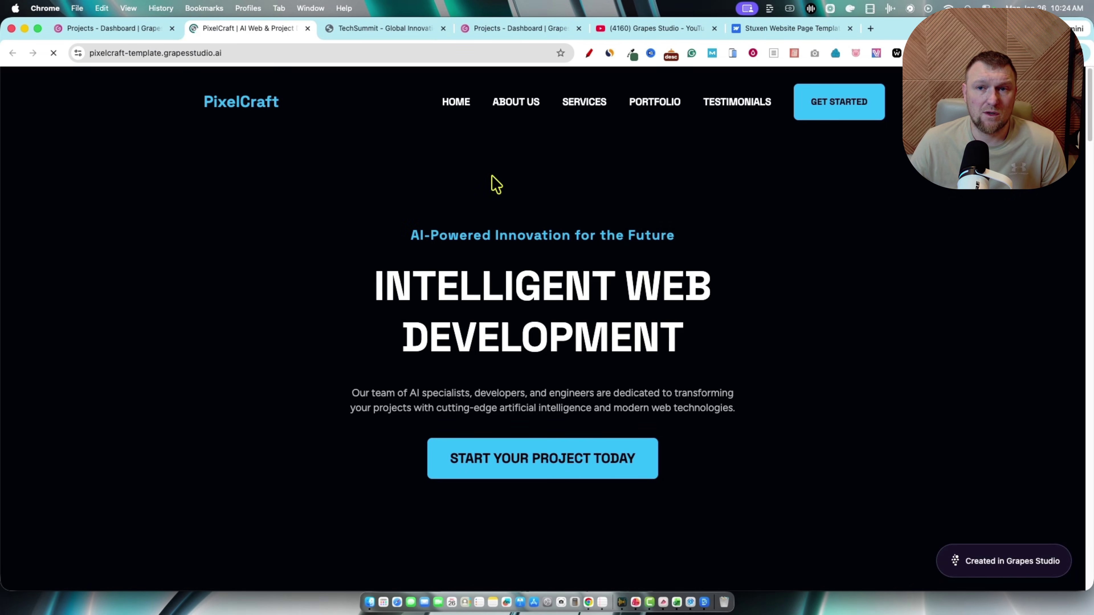
{"action": "scroll", "coordinate": [663, 276], "scroll_direction": "down", "scroll_amount": 1}
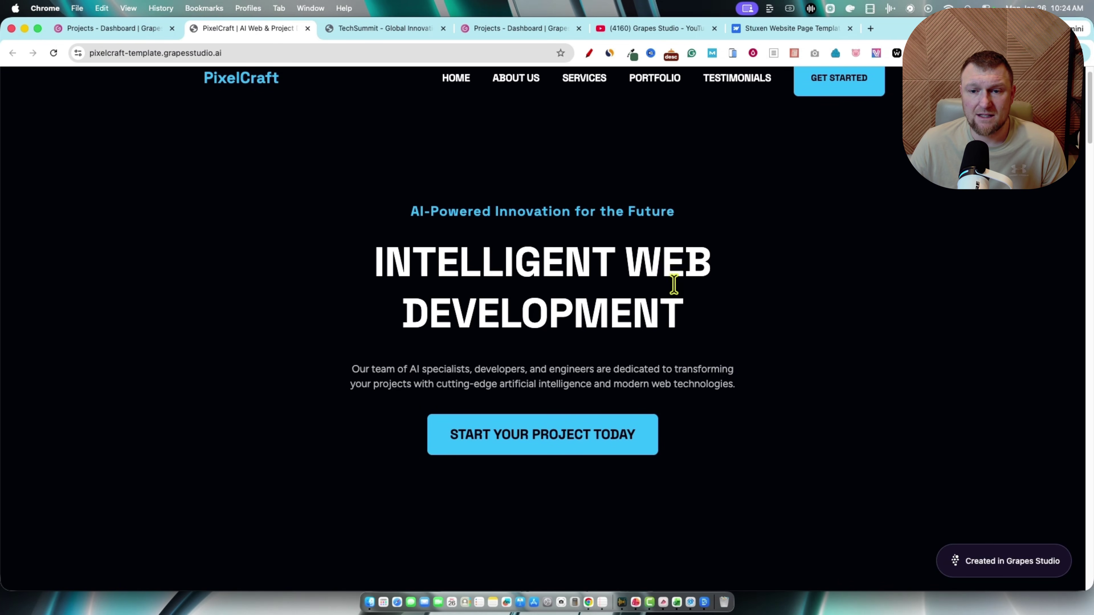
{"action": "scroll", "coordinate": [422, 271], "scroll_direction": "up", "scroll_amount": 1}
{"action": "left_click_drag", "start_coordinate": [385, 283], "coordinate": [742, 350]}
{"action": "left_click", "coordinate": [514, 261]}
{"action": "scroll", "coordinate": [715, 337], "scroll_direction": "down", "scroll_amount": 10}
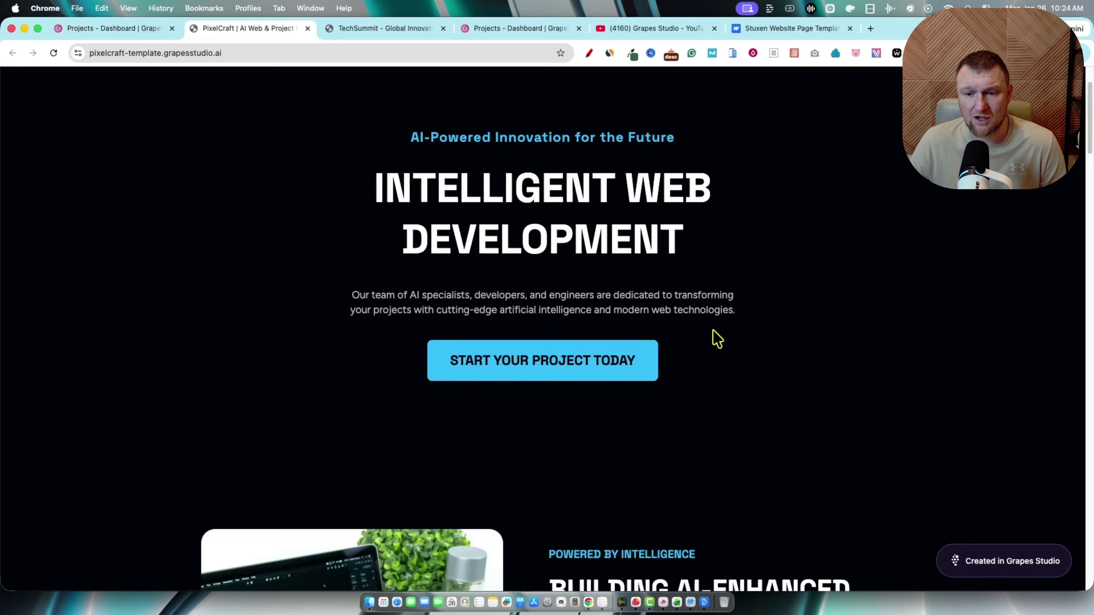
{"action": "scroll", "coordinate": [517, 315], "scroll_direction": "down", "scroll_amount": 20}
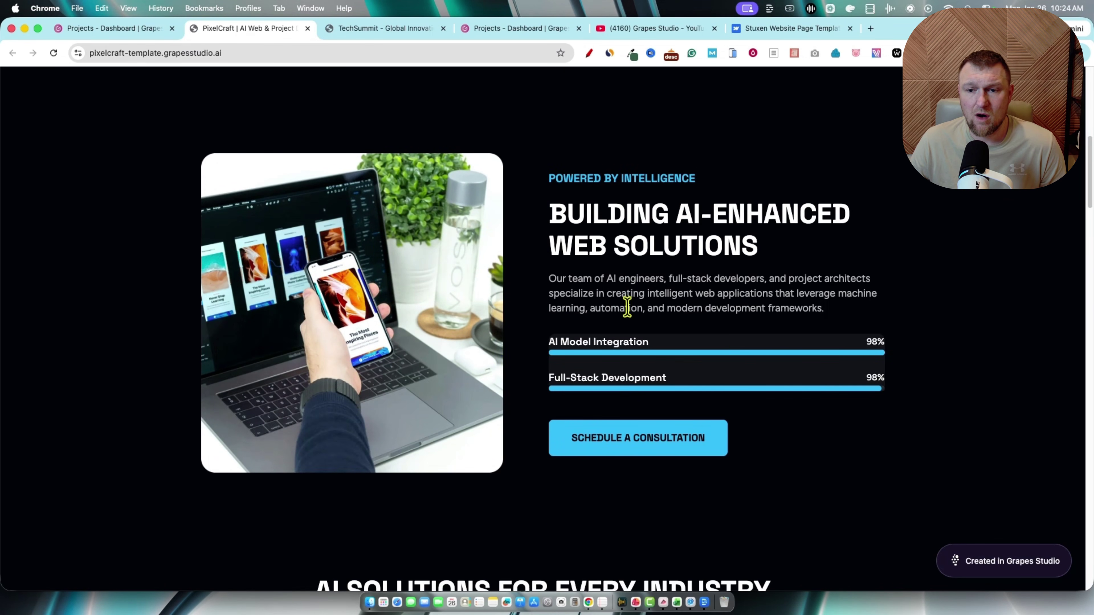
{"action": "scroll", "coordinate": [805, 353], "scroll_direction": "down", "scroll_amount": 20}
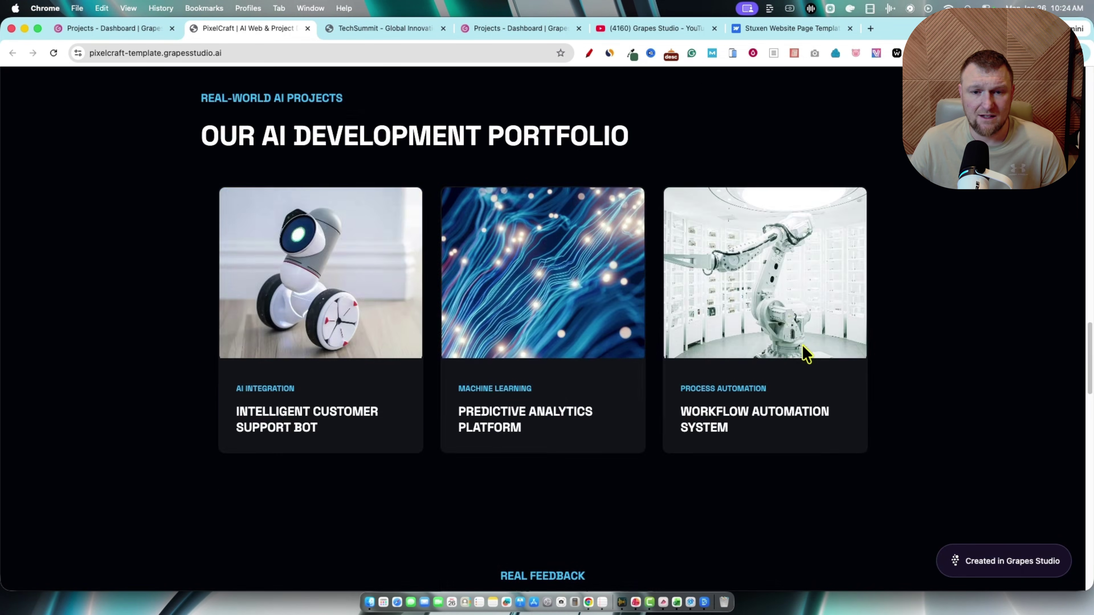
{"action": "scroll", "coordinate": [806, 354], "scroll_direction": "down", "scroll_amount": 18}
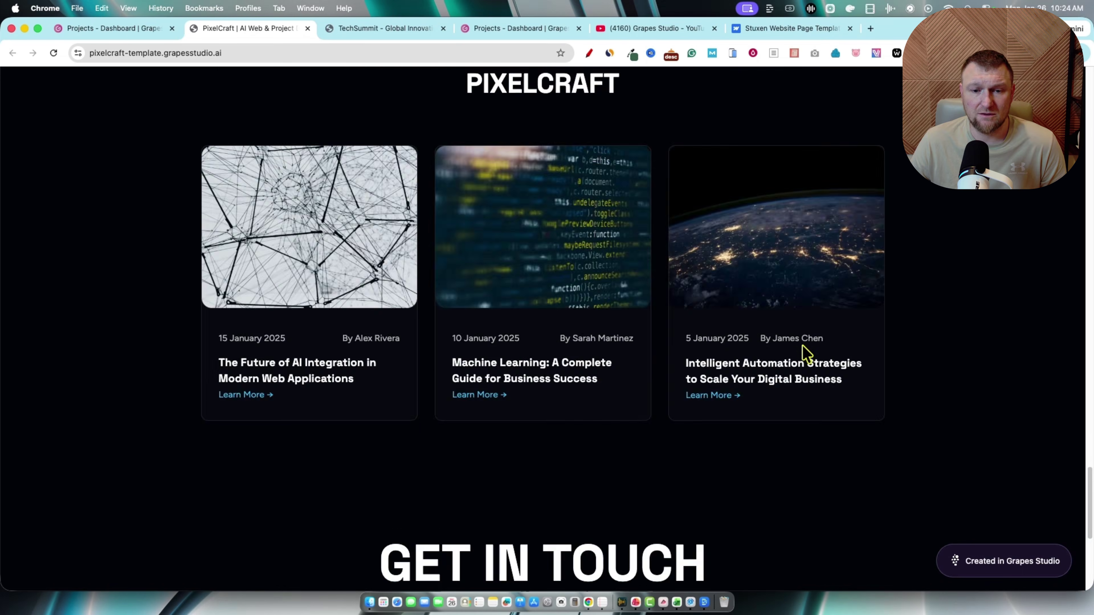
Check PixelCraft's services section, return to the dashboard and close the new project dialog without creating anything.
{"action": "scroll", "coordinate": [654, 315], "scroll_direction": "up", "scroll_amount": 20}
{"action": "scroll", "coordinate": [653, 316], "scroll_direction": "up", "scroll_amount": 15}
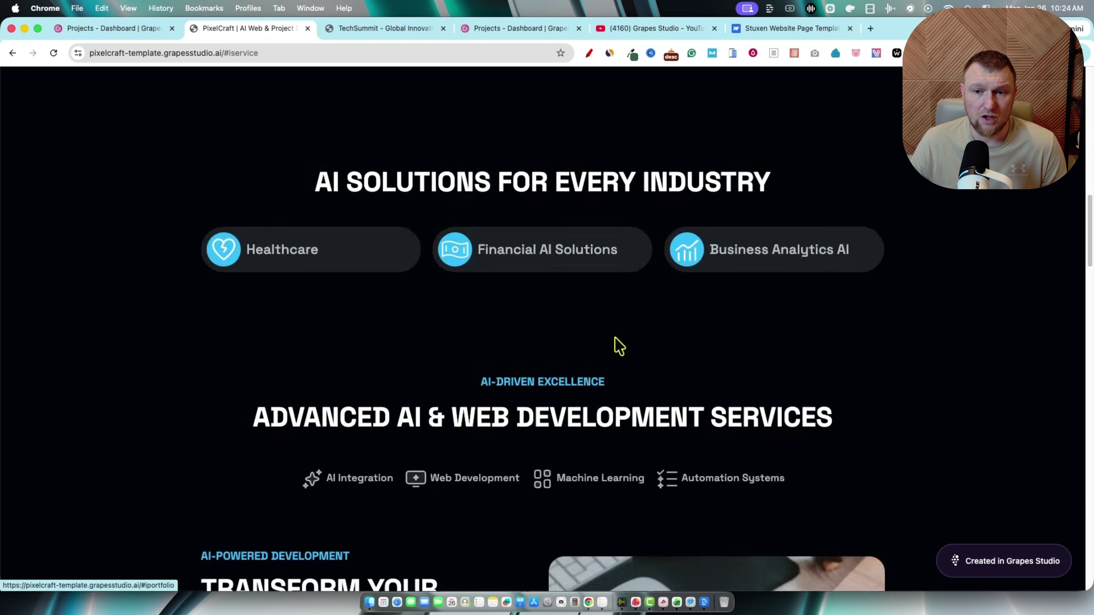
{"action": "scroll", "coordinate": [613, 345], "scroll_direction": "down", "scroll_amount": 5}
{"action": "left_click", "coordinate": [113, 28]}
{"action": "left_click", "coordinate": [200, 299]}
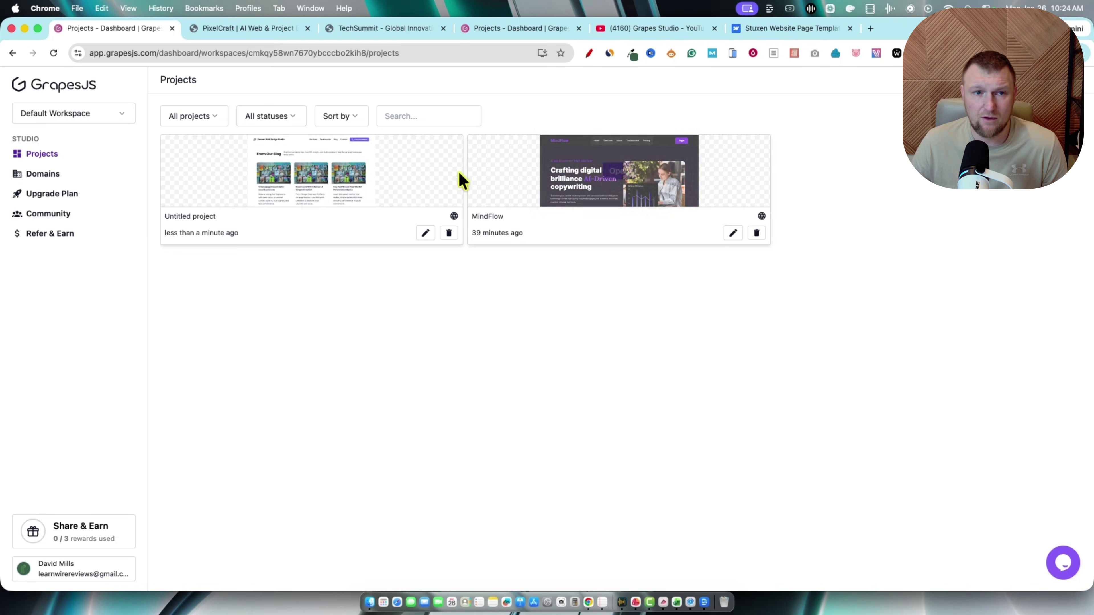
Check the workspace options without switching workspace and open the Domains page.
{"action": "left_click", "coordinate": [115, 114]}
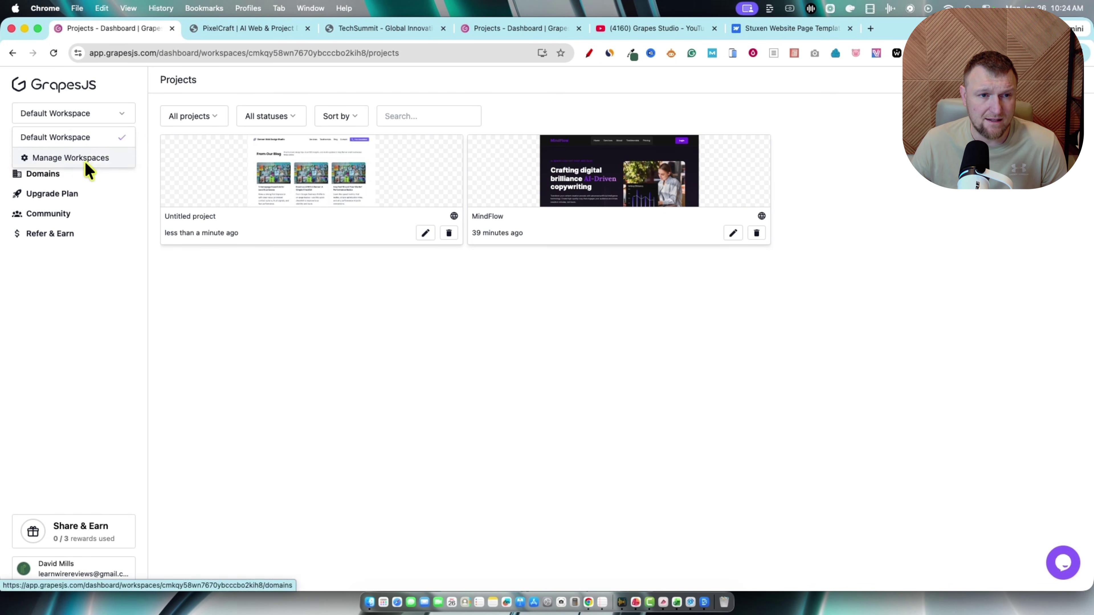
{"action": "left_click", "coordinate": [203, 374]}
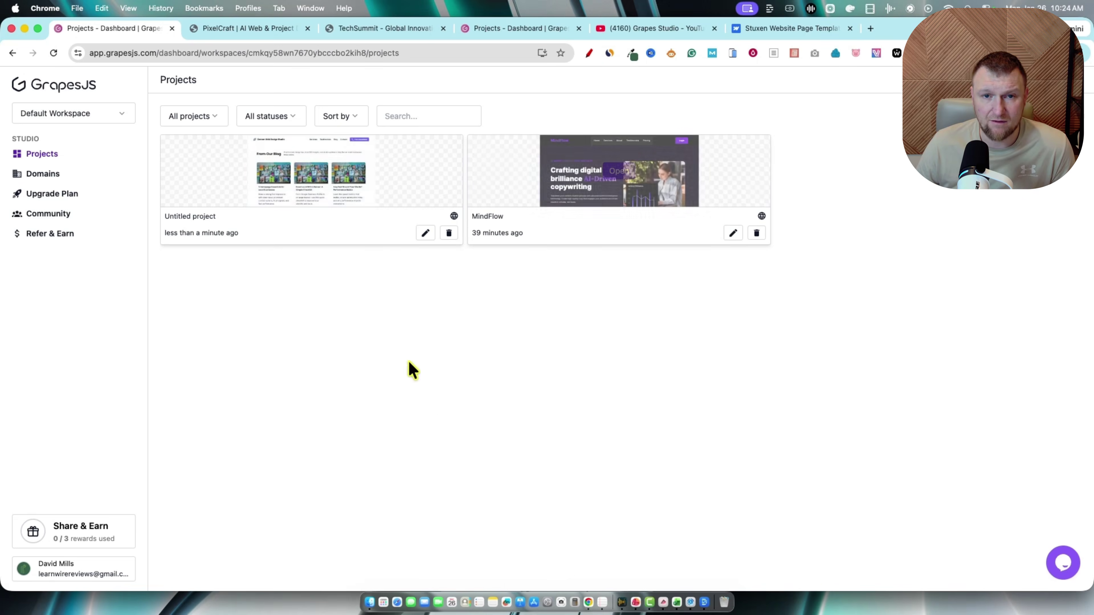
{"action": "left_click", "coordinate": [43, 173]}
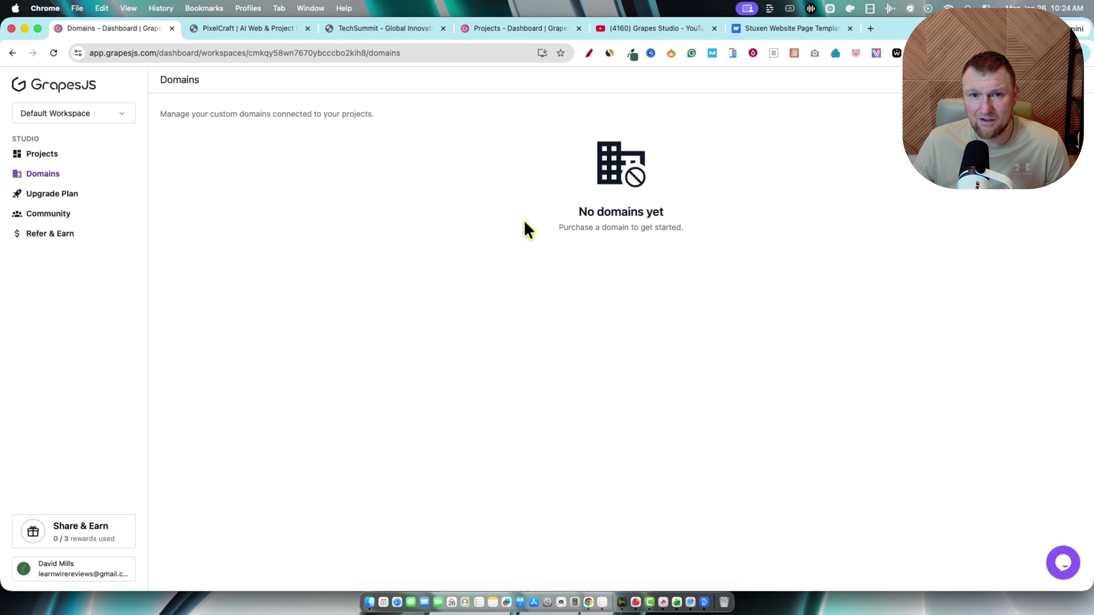
Open the IONOS domain finder, submit an empty search, close it and read the custom domains description.
{"action": "left_click", "coordinate": [622, 181]}
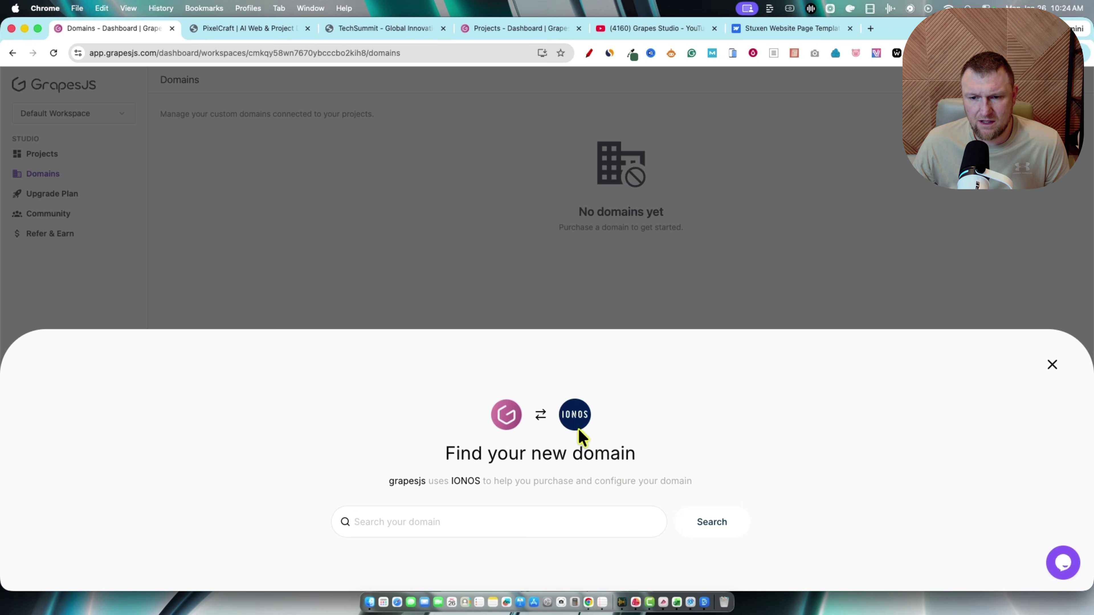
{"action": "left_click", "coordinate": [451, 523]}
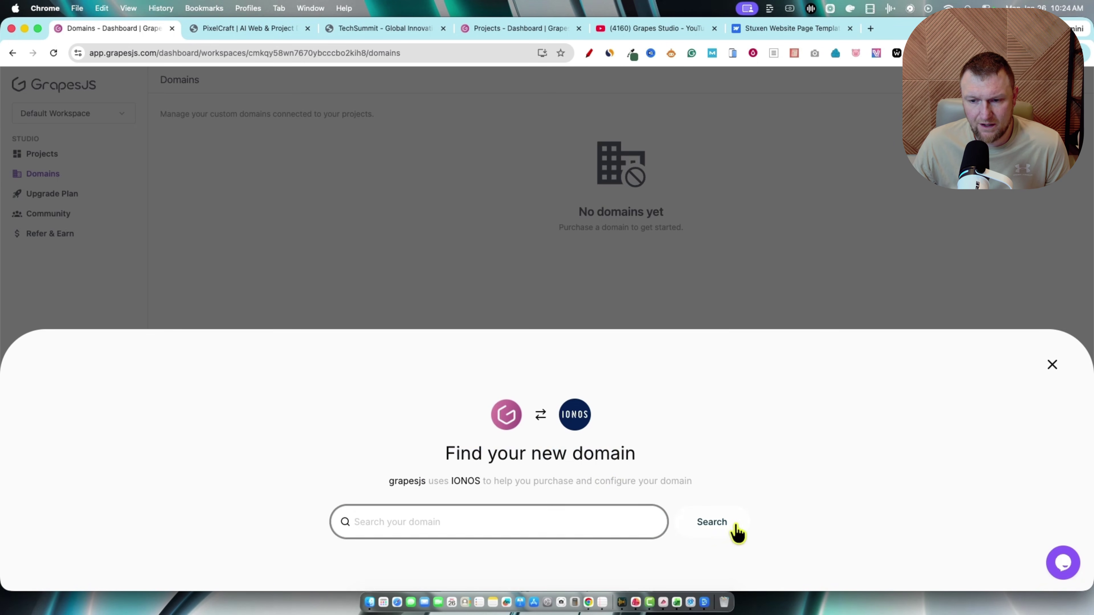
{"action": "left_click", "coordinate": [737, 533]}
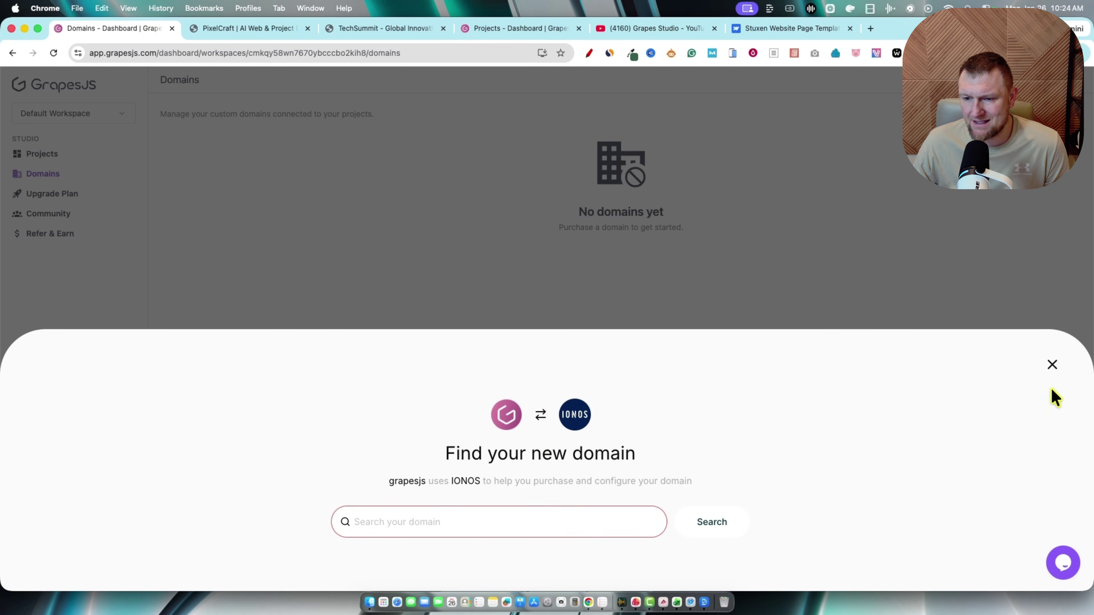
{"action": "left_click", "coordinate": [1052, 365]}
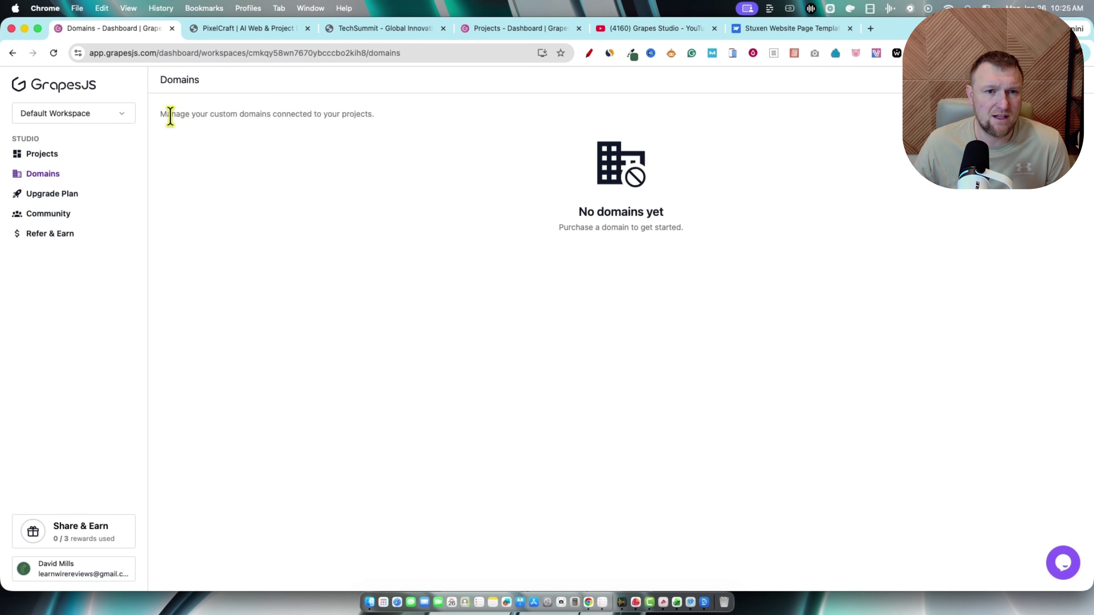
{"action": "left_click_drag", "start_coordinate": [166, 115], "coordinate": [422, 114]}
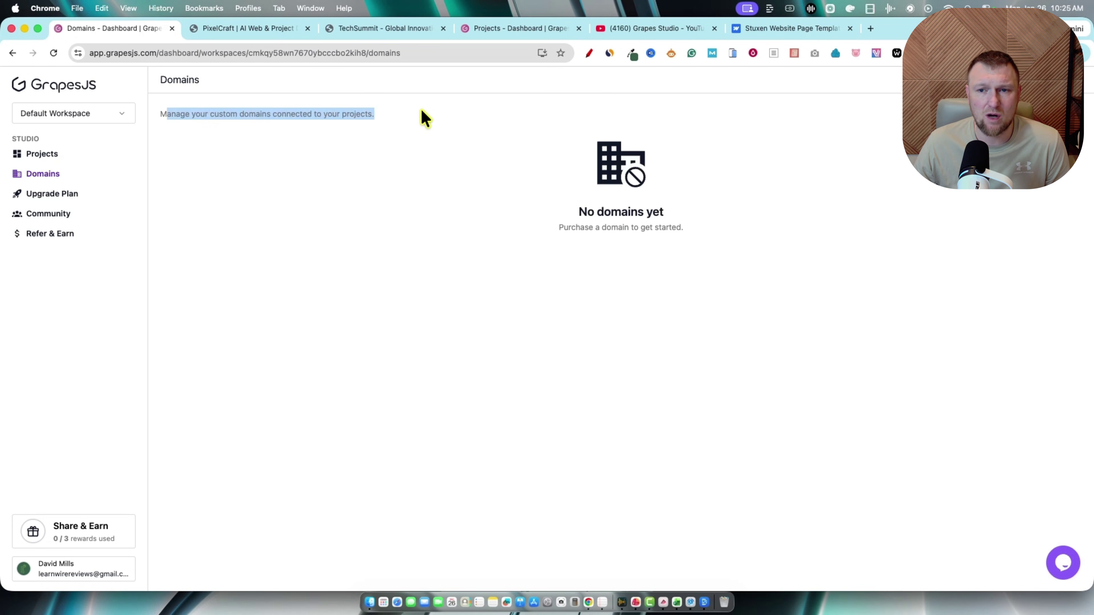
{"action": "left_click", "coordinate": [305, 135]}
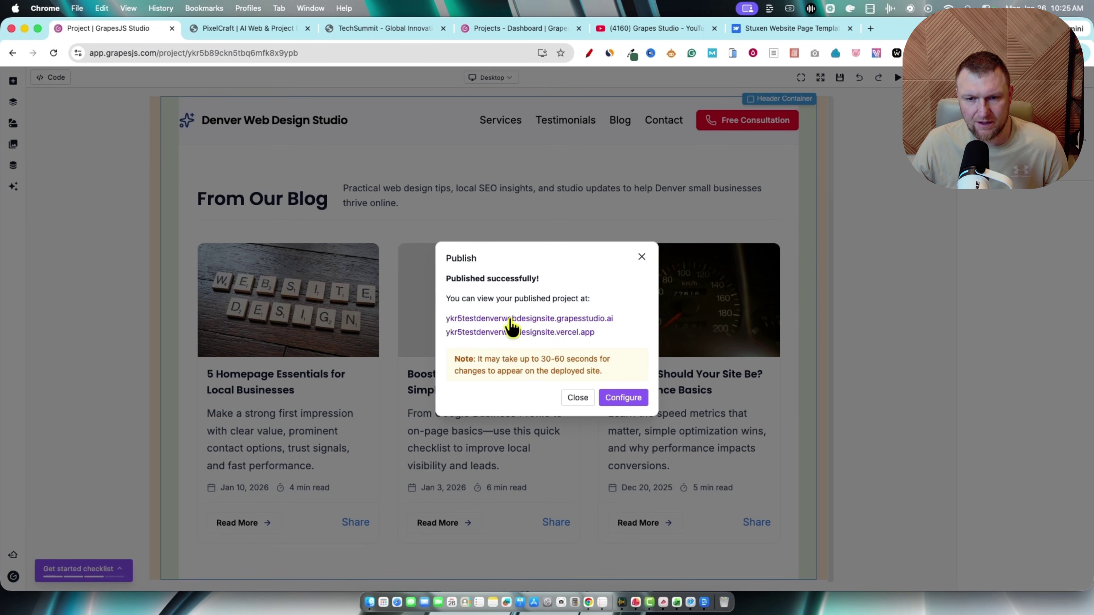
View the published site at its grapesstudio.ai and vercel.app addresses, returning to the editor after each.
{"action": "left_click", "coordinate": [541, 321]}
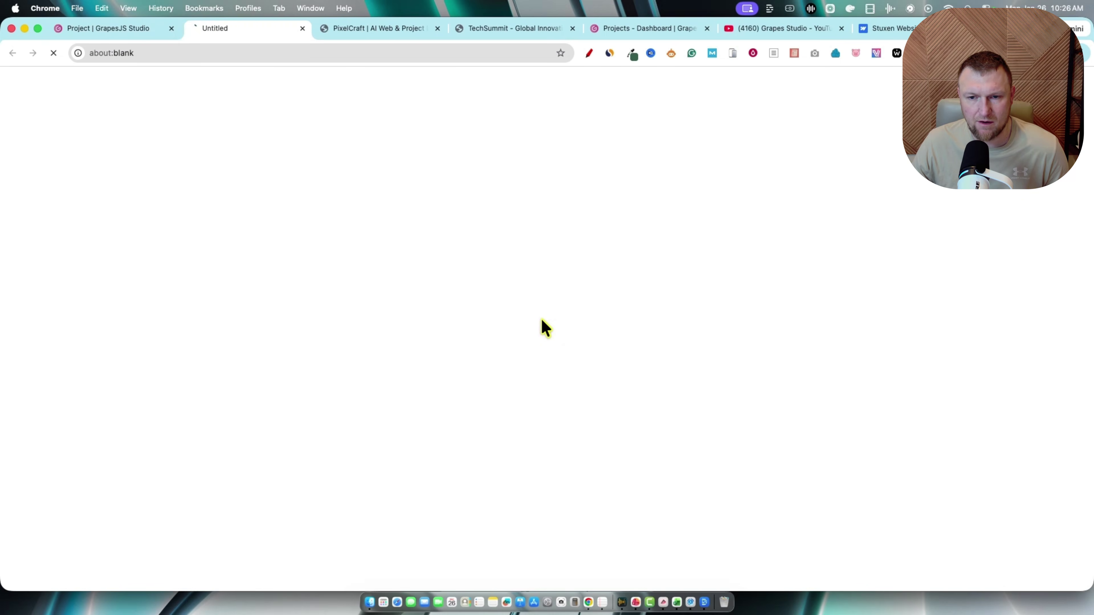
{"action": "left_click", "coordinate": [164, 53]}
{"action": "left_click", "coordinate": [110, 28]}
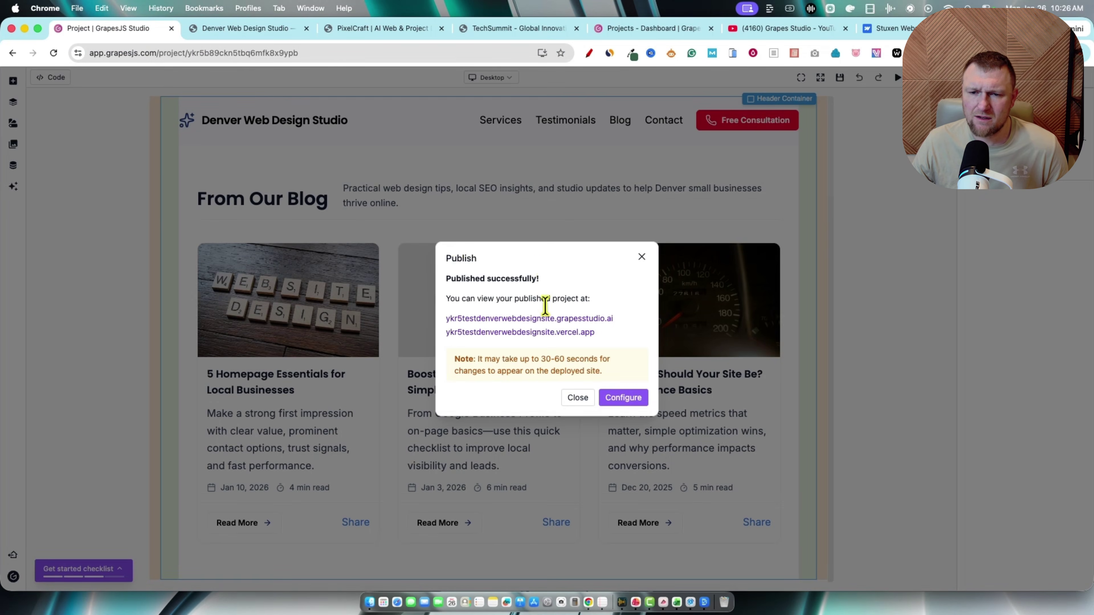
{"action": "left_click", "coordinate": [542, 333]}
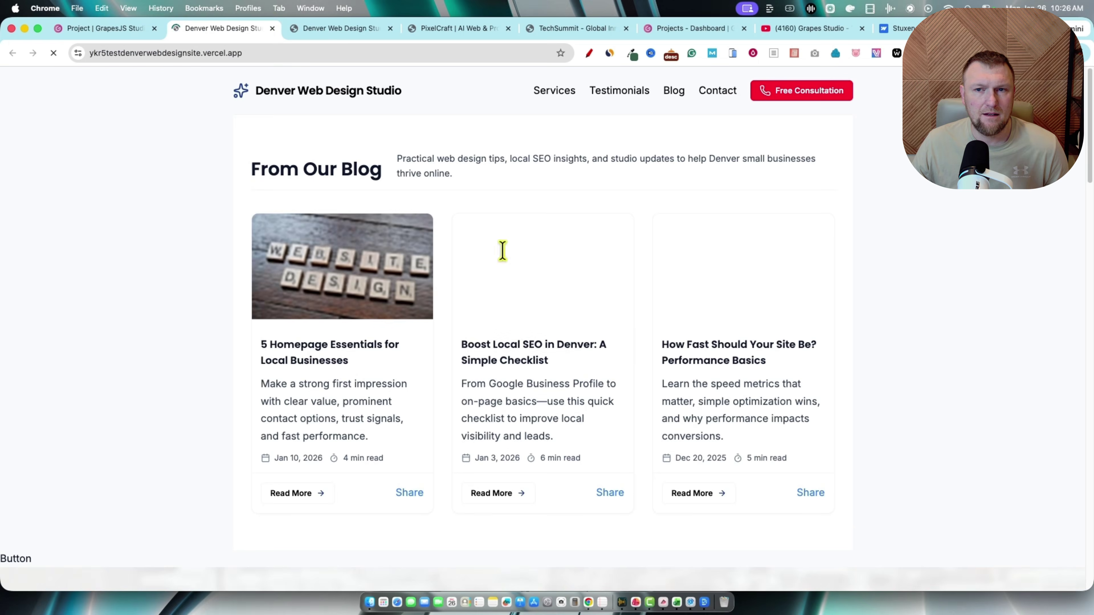
{"action": "left_click", "coordinate": [113, 28]}
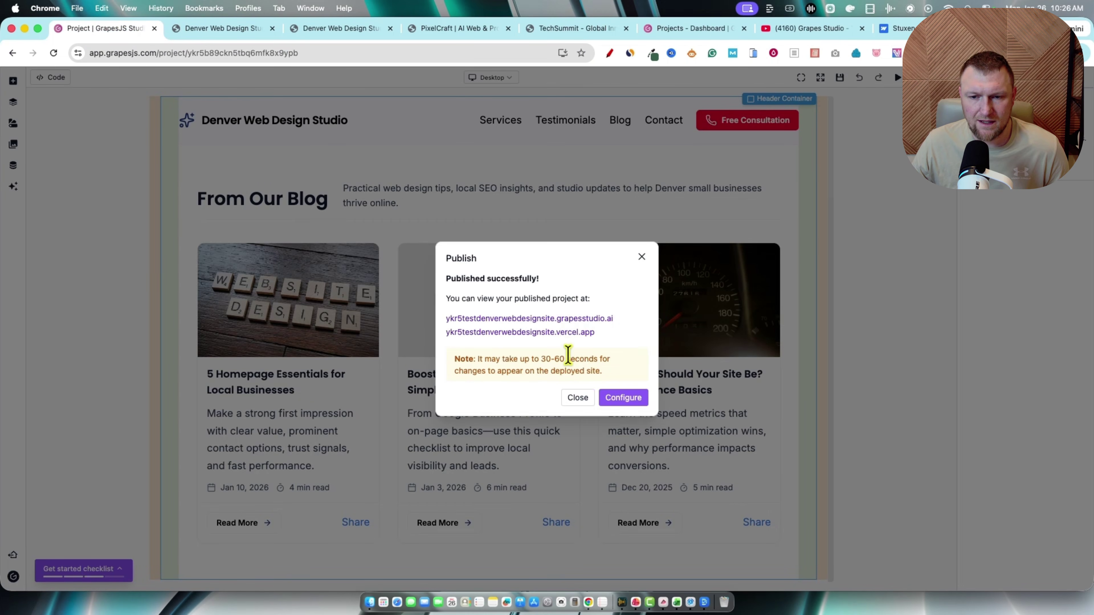
Connect the custom domain learnwirepro.com to the published project, read its required DNS record and close the publish dialog.
{"action": "left_click", "coordinate": [622, 398]}
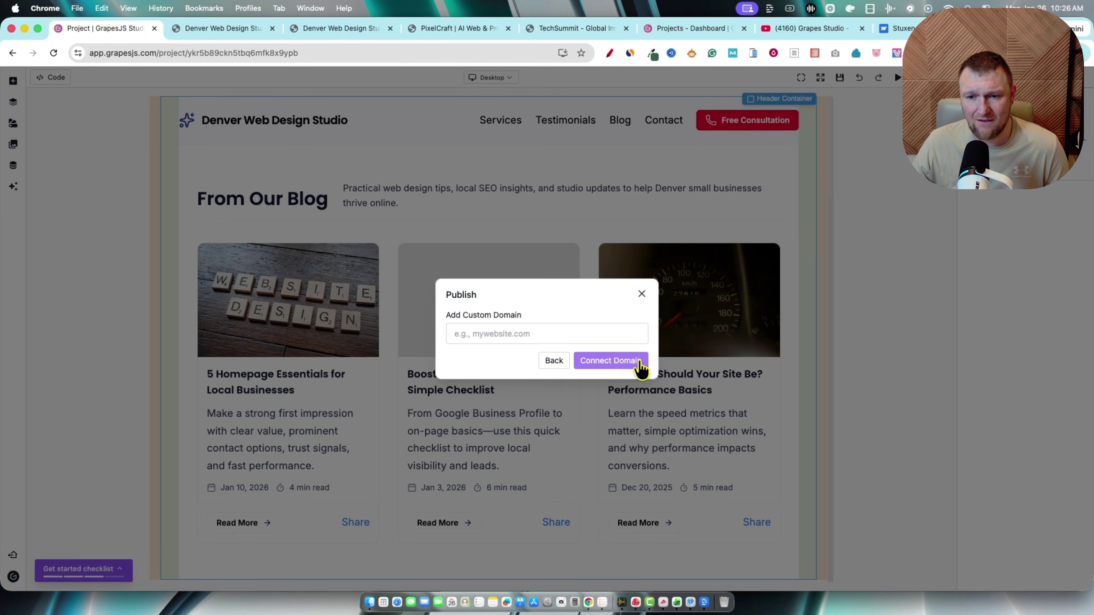
{"action": "left_click", "coordinate": [633, 361]}
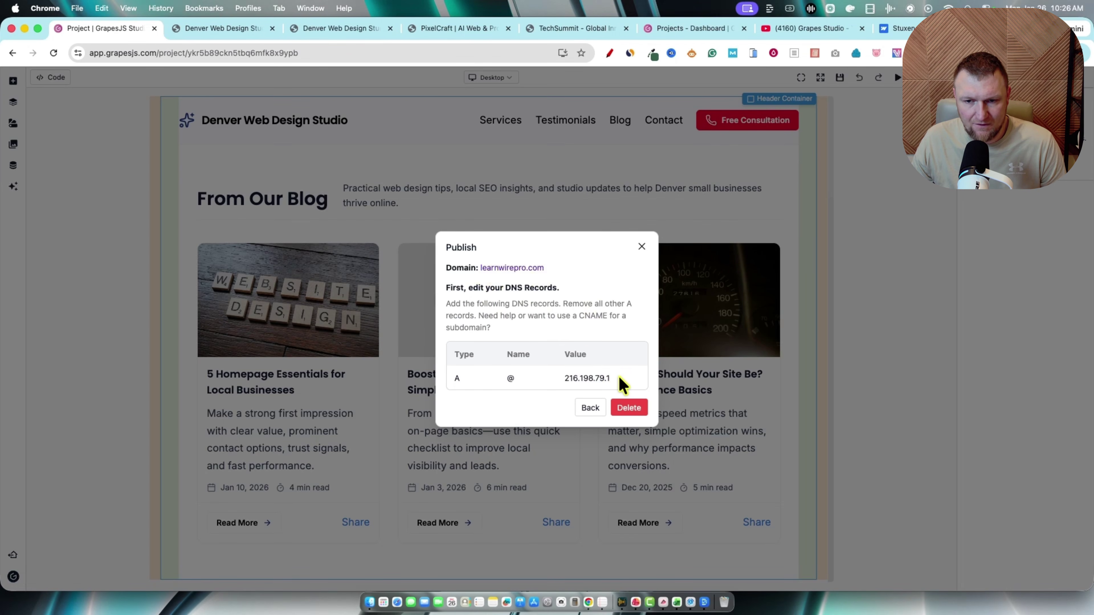
{"action": "left_click_drag", "start_coordinate": [623, 385], "coordinate": [446, 330]}
{"action": "left_click", "coordinate": [586, 341]}
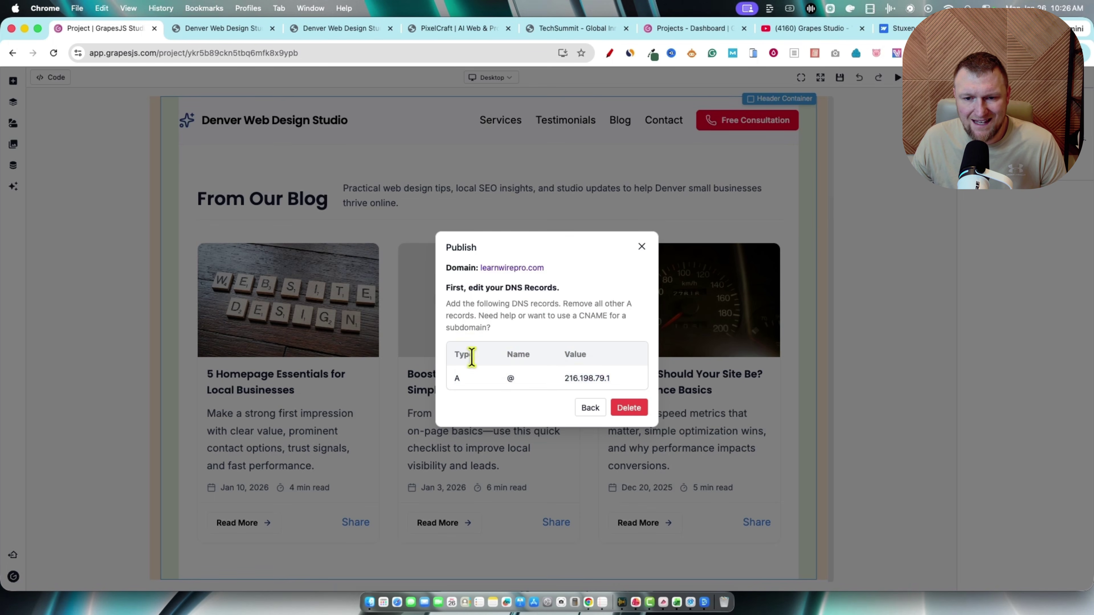
{"action": "left_click_drag", "start_coordinate": [633, 379], "coordinate": [457, 306]}
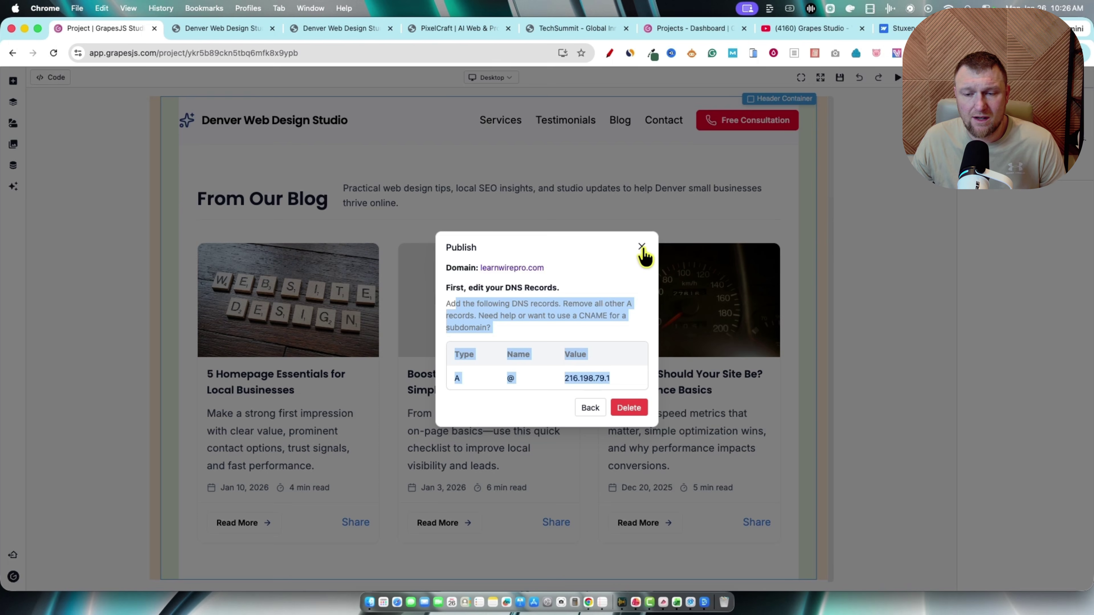
{"action": "left_click", "coordinate": [641, 247]}
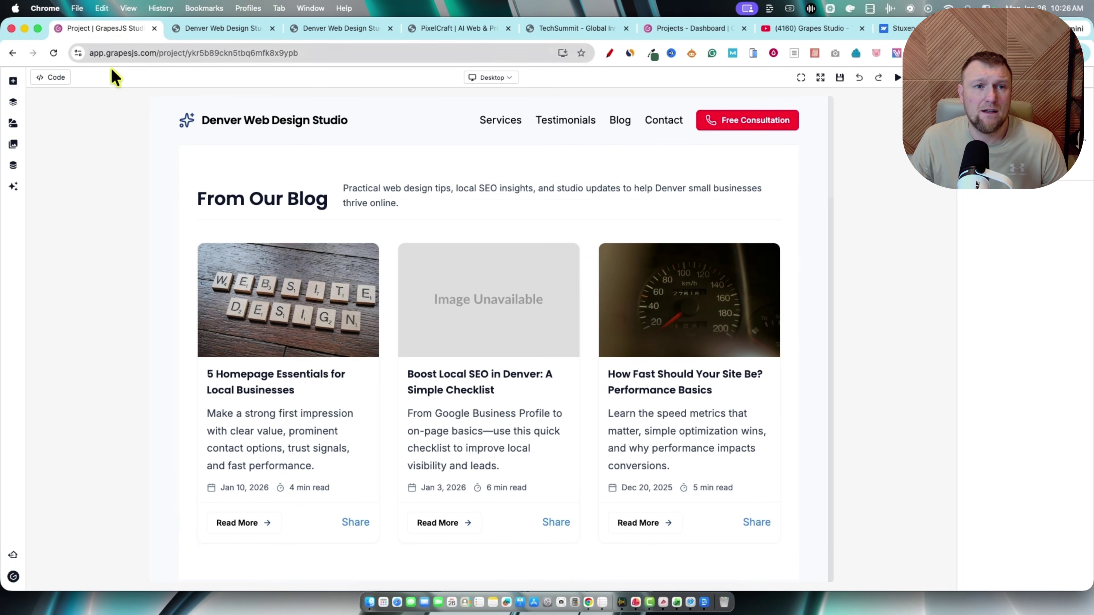
Review the Pro plan on the workspace's Upgrade Plan page, and view the community's Discord invite before returning to the dashboard.
{"action": "left_click", "coordinate": [12, 555]}
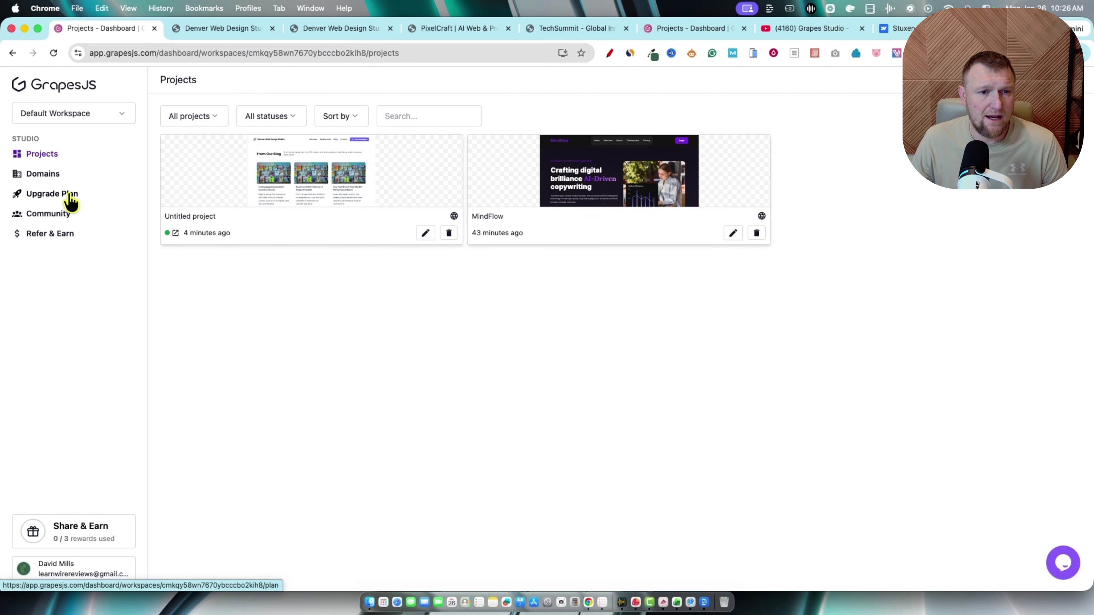
{"action": "left_click", "coordinate": [108, 195]}
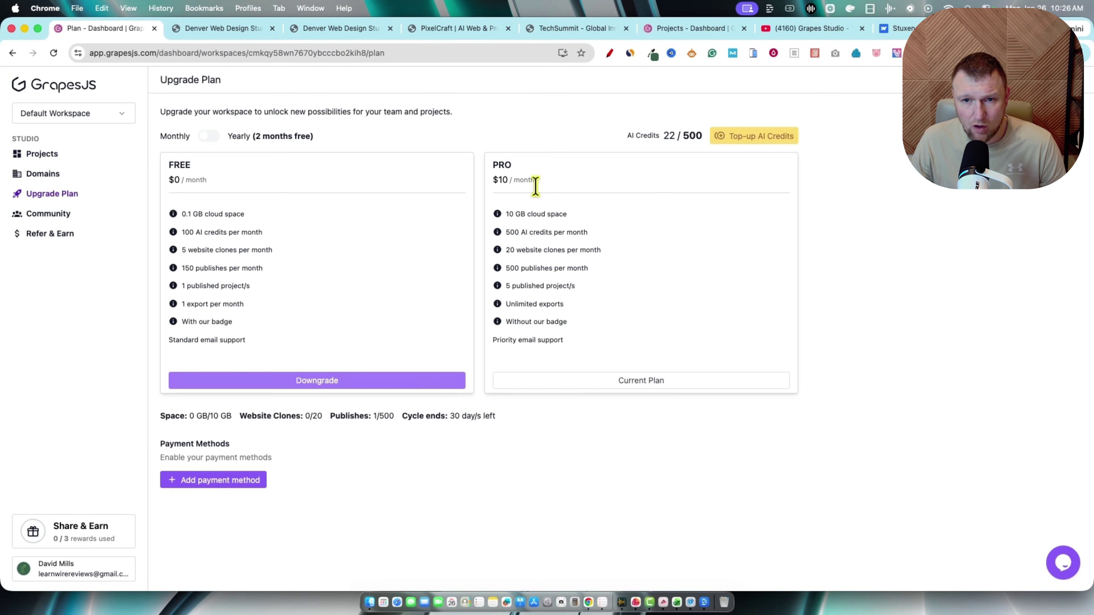
{"action": "left_click_drag", "start_coordinate": [499, 166], "coordinate": [394, 416]}
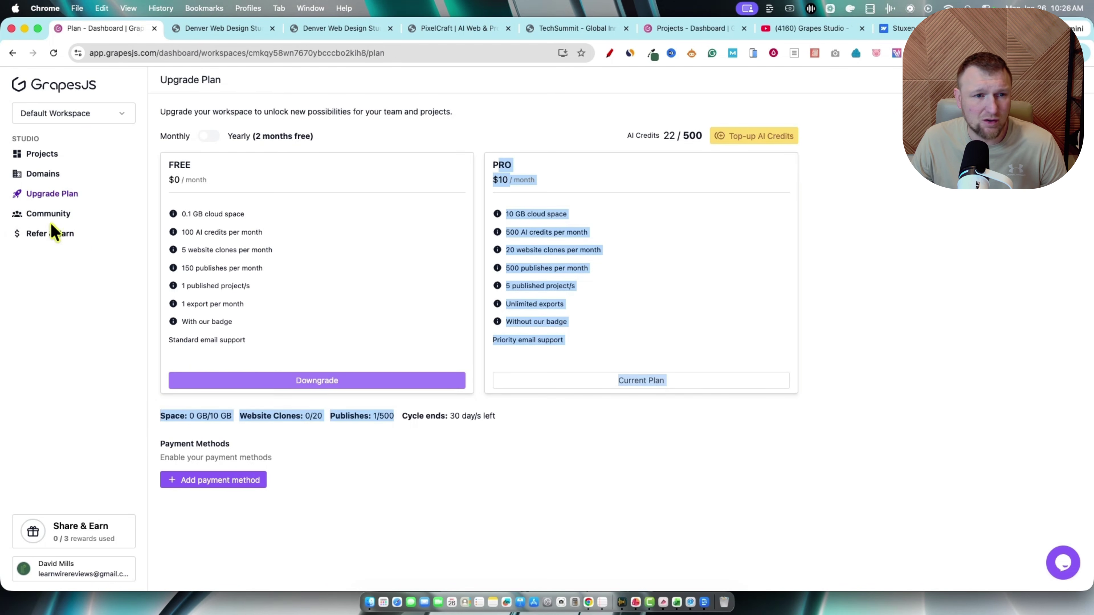
{"action": "left_click", "coordinate": [51, 228]}
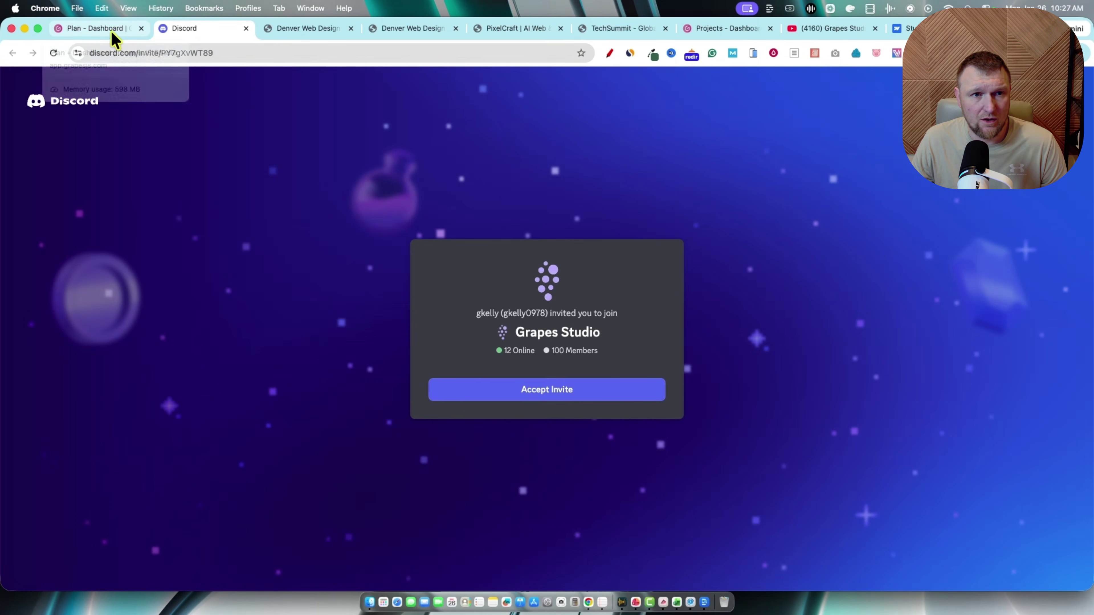
{"action": "left_click", "coordinate": [111, 31]}
Switch the dashboard to the dark theme and return to the Projects page.
{"action": "left_click", "coordinate": [60, 568]}
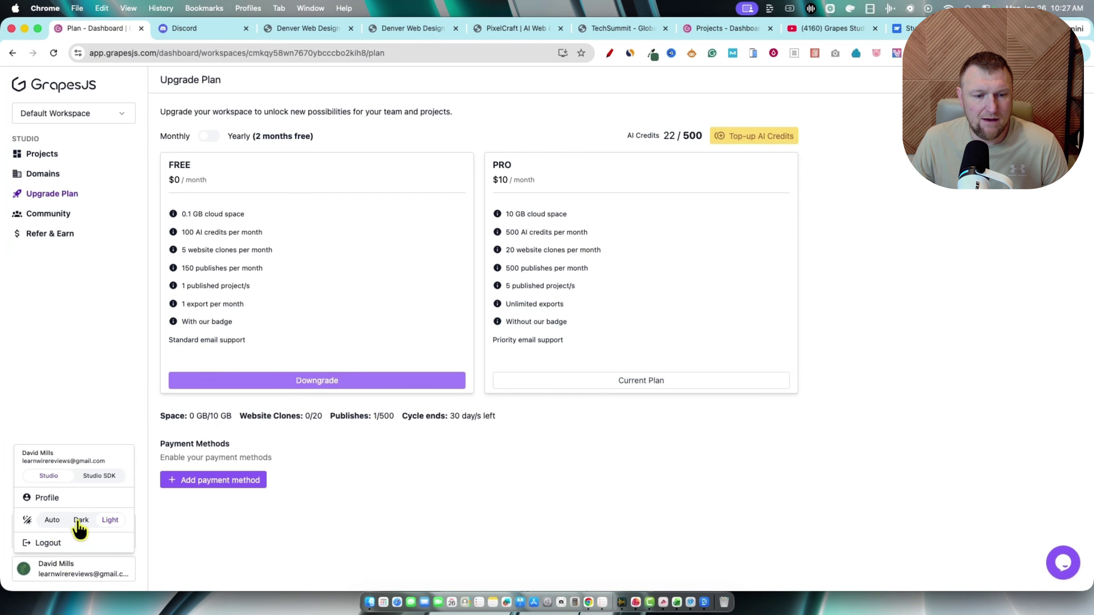
{"action": "left_click", "coordinate": [81, 520]}
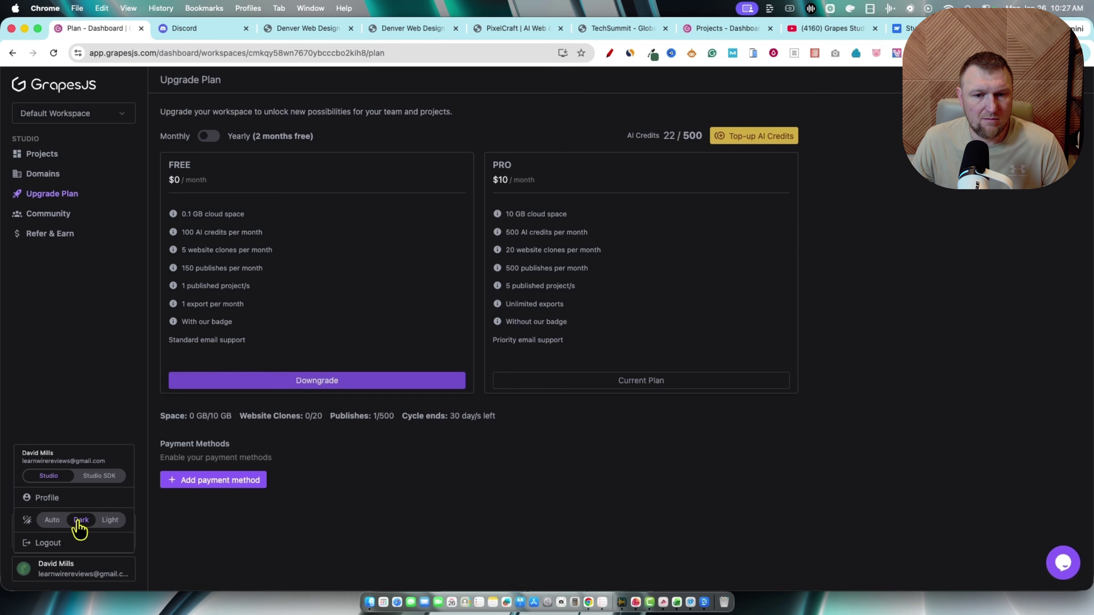
{"action": "left_click", "coordinate": [42, 156]}
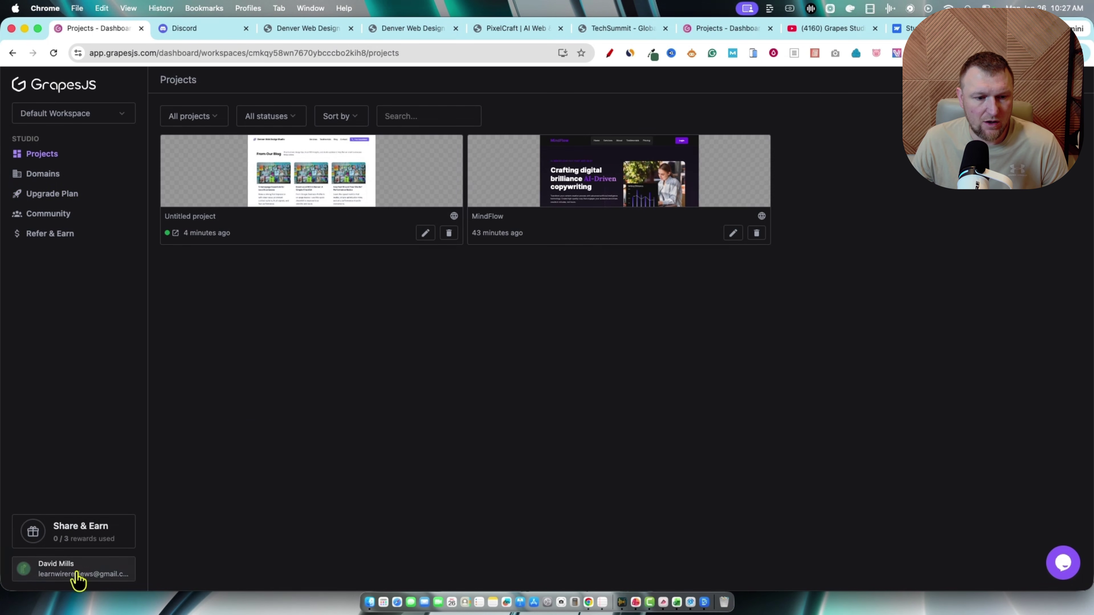
Leave the dashboard for the public Grapes Studio website and read the Starter plan's features on its pricing page.
{"action": "left_click", "coordinate": [76, 577]}
{"action": "left_click", "coordinate": [61, 562]}
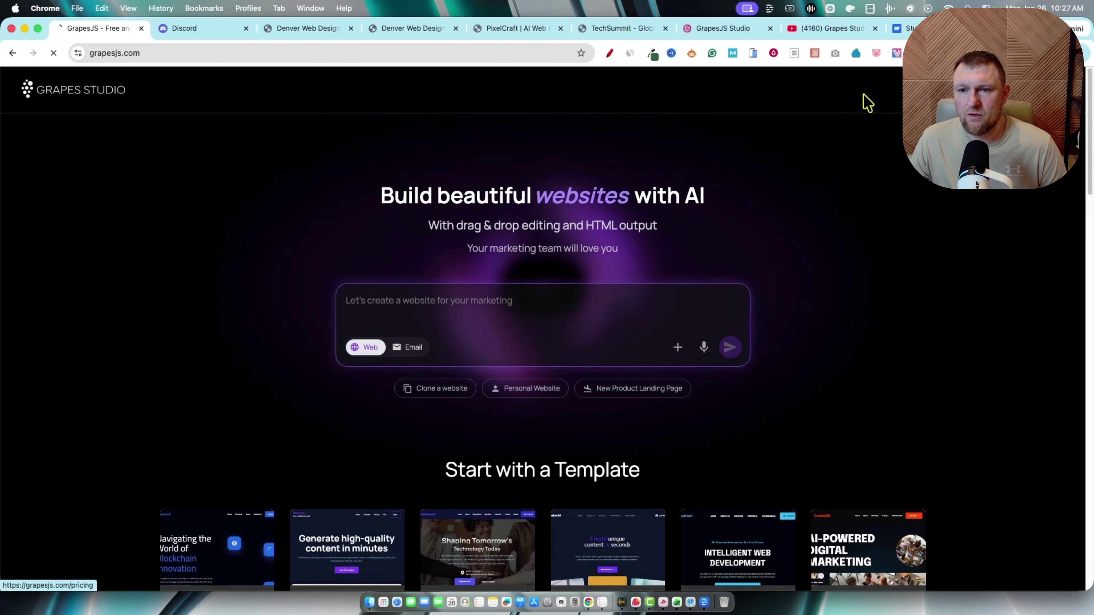
{"action": "left_click", "coordinate": [861, 102]}
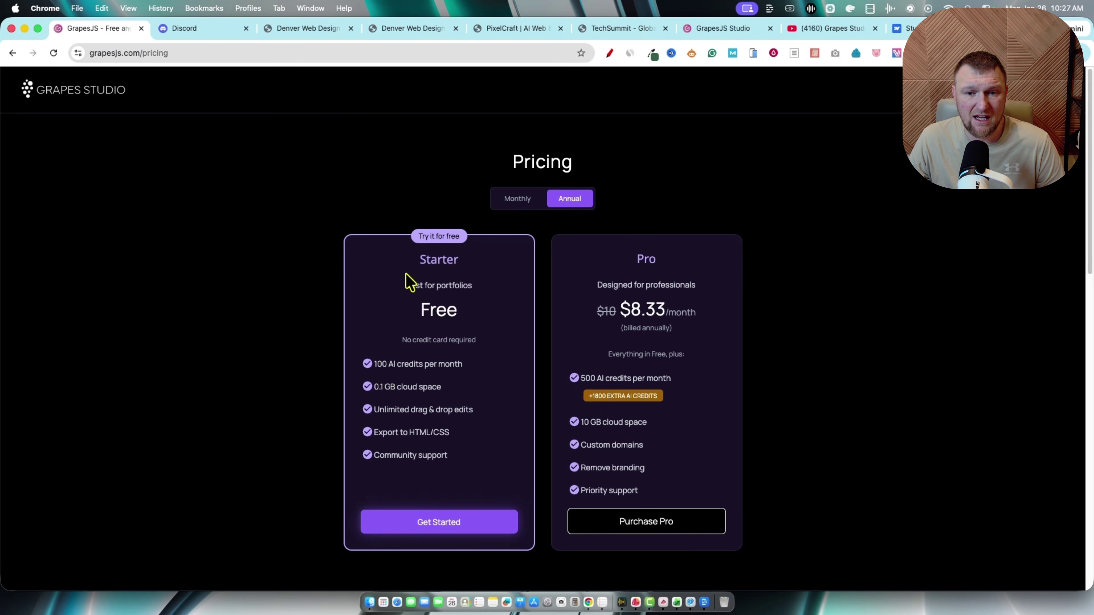
{"action": "left_click_drag", "start_coordinate": [410, 281], "coordinate": [486, 518]}
{"action": "left_click", "coordinate": [860, 373]}
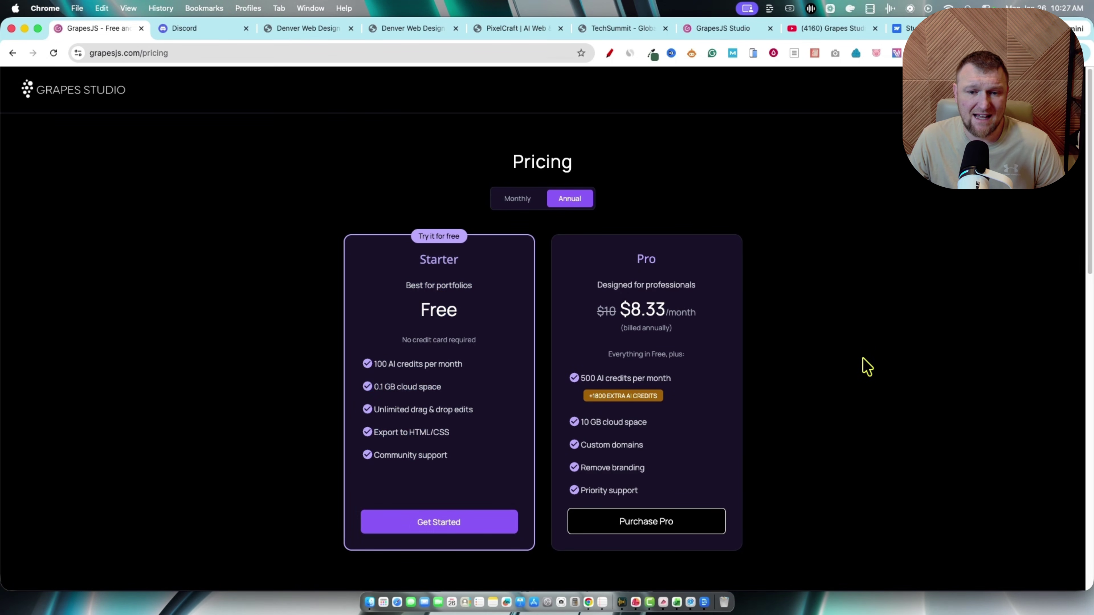
Show monthly pricing, glance at the competitor comparison and return to the Pro plan's details.
{"action": "left_click", "coordinate": [517, 198]}
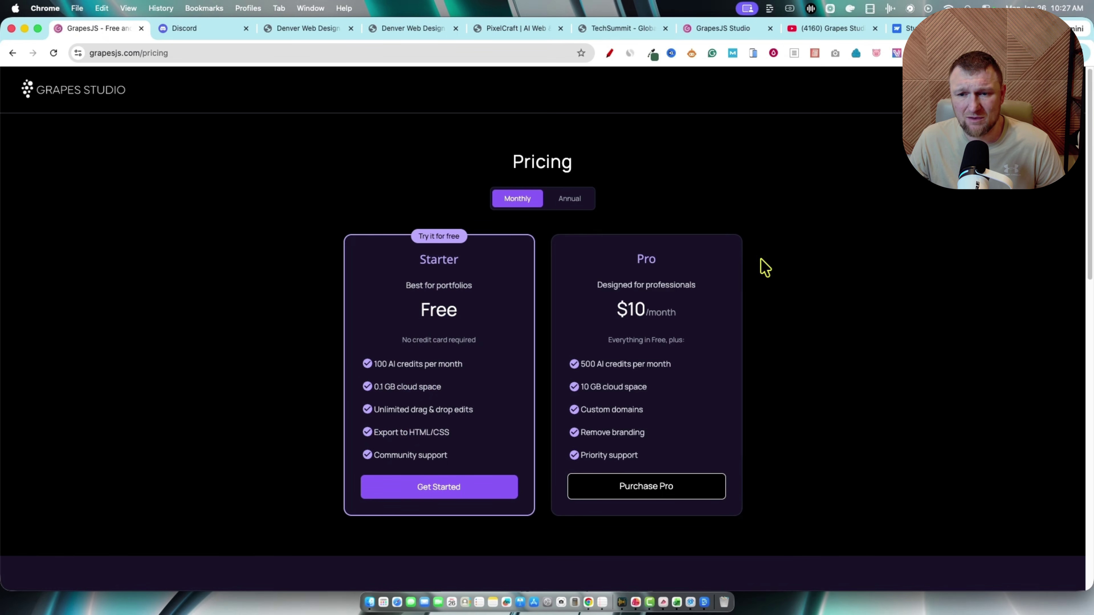
{"action": "scroll", "coordinate": [766, 263], "scroll_direction": "down", "scroll_amount": 10}
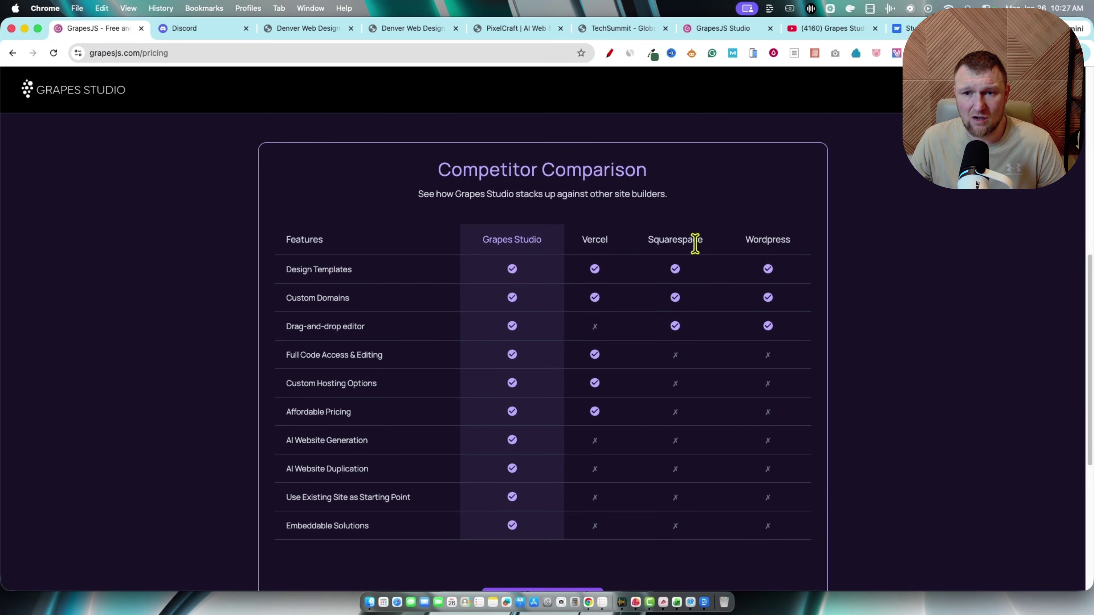
{"action": "scroll", "coordinate": [706, 259], "scroll_direction": "up", "scroll_amount": 8}
{"action": "left_click_drag", "start_coordinate": [628, 191], "coordinate": [744, 405]}
{"action": "left_click", "coordinate": [701, 341]}
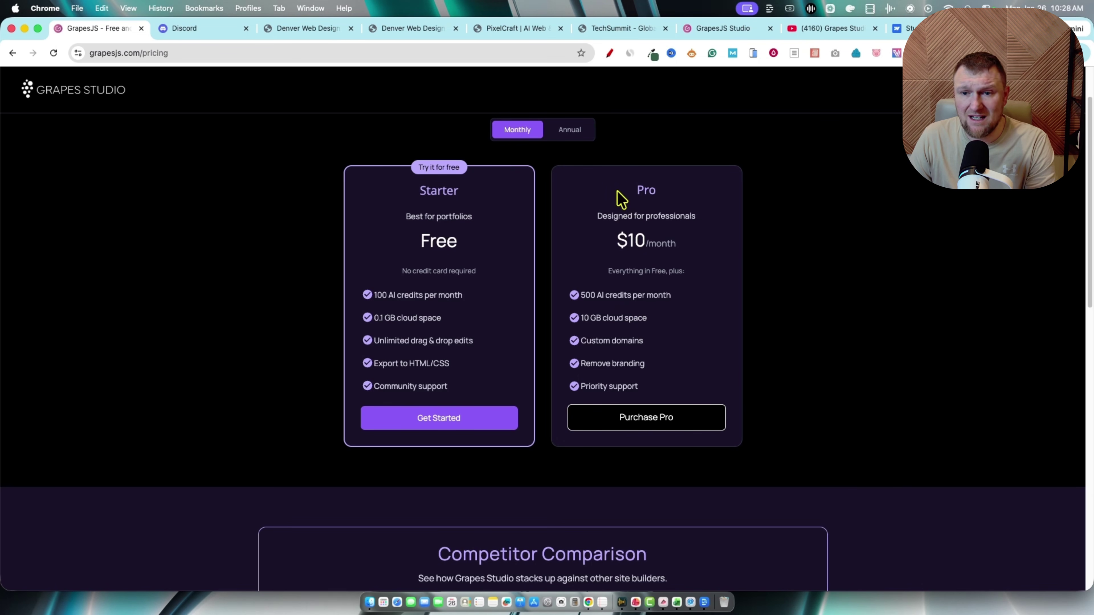
Examine the monthly Pro plan's features, including custom domains, priority support and cloud space.
{"action": "left_click_drag", "start_coordinate": [620, 198], "coordinate": [691, 427]}
{"action": "left_click", "coordinate": [756, 316]}
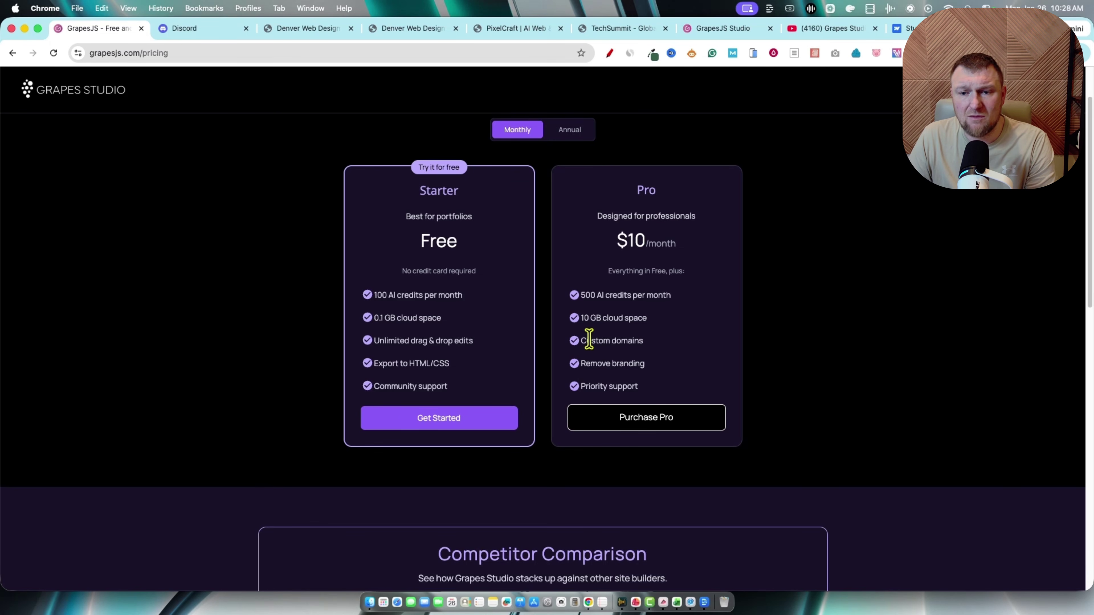
{"action": "left_click_drag", "start_coordinate": [589, 341], "coordinate": [581, 340]}
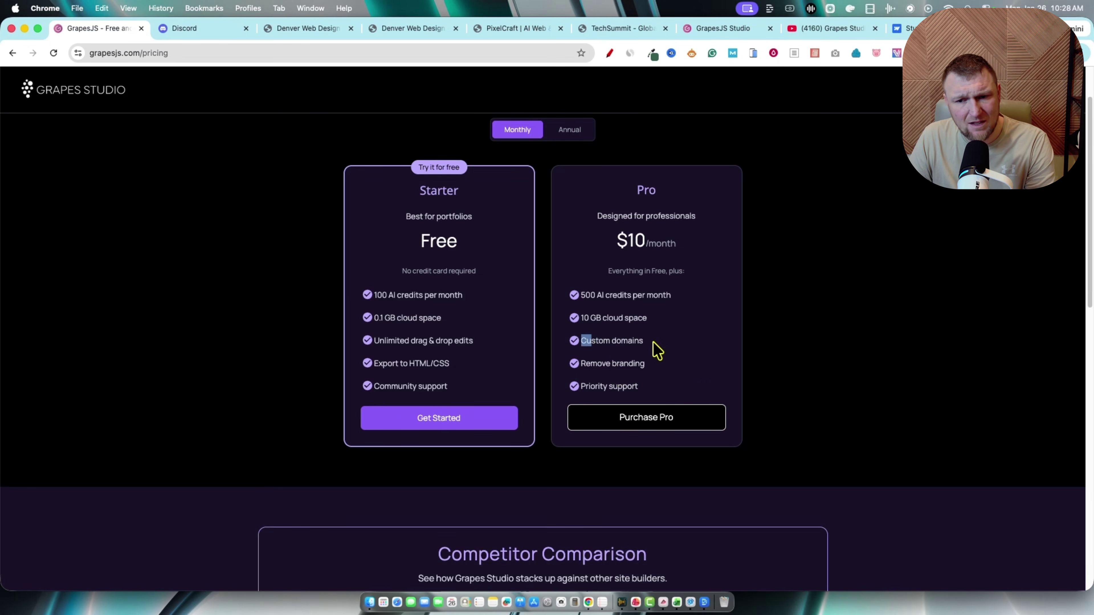
{"action": "left_click", "coordinate": [641, 344]}
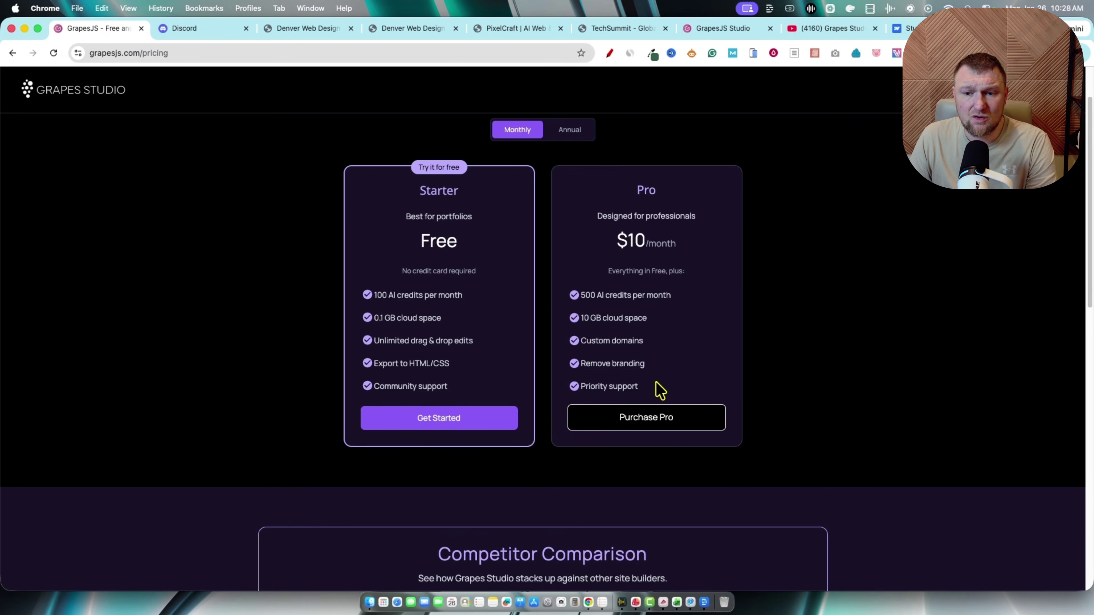
{"action": "left_click_drag", "start_coordinate": [581, 387], "coordinate": [571, 201]}
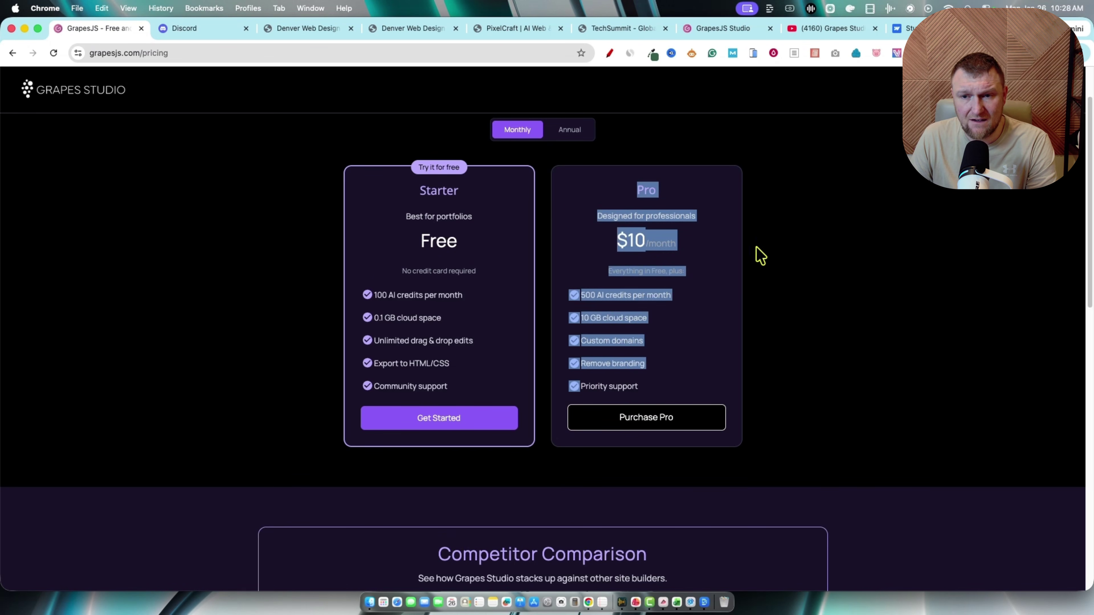
{"action": "left_click", "coordinate": [817, 272]}
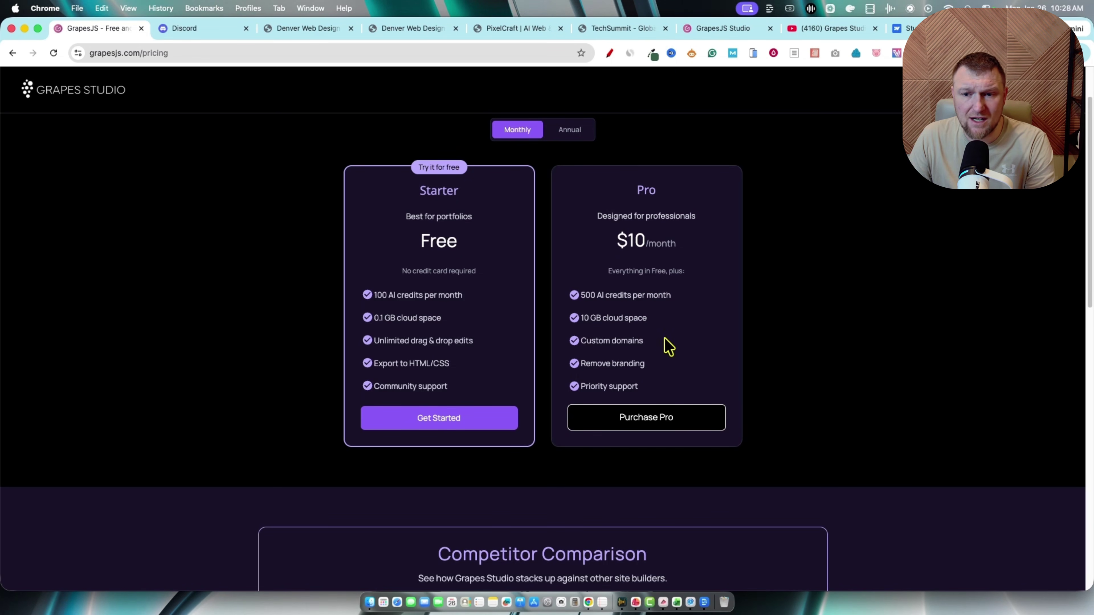
{"action": "left_click_drag", "start_coordinate": [581, 318], "coordinate": [618, 317]}
{"action": "left_click", "coordinate": [705, 319]}
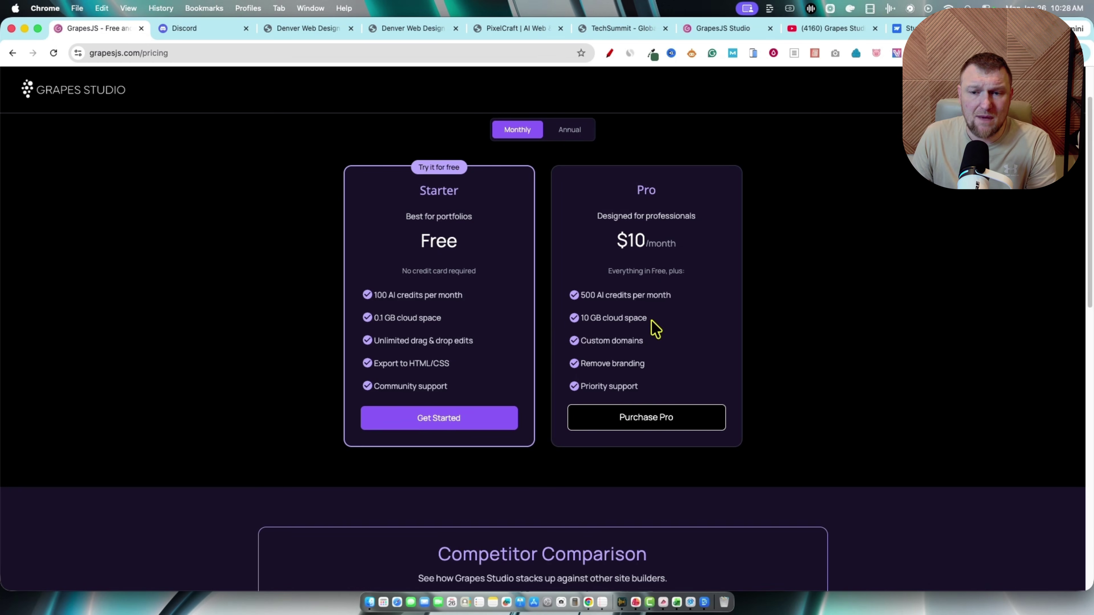
{"action": "left_click_drag", "start_coordinate": [678, 314], "coordinate": [582, 329]}
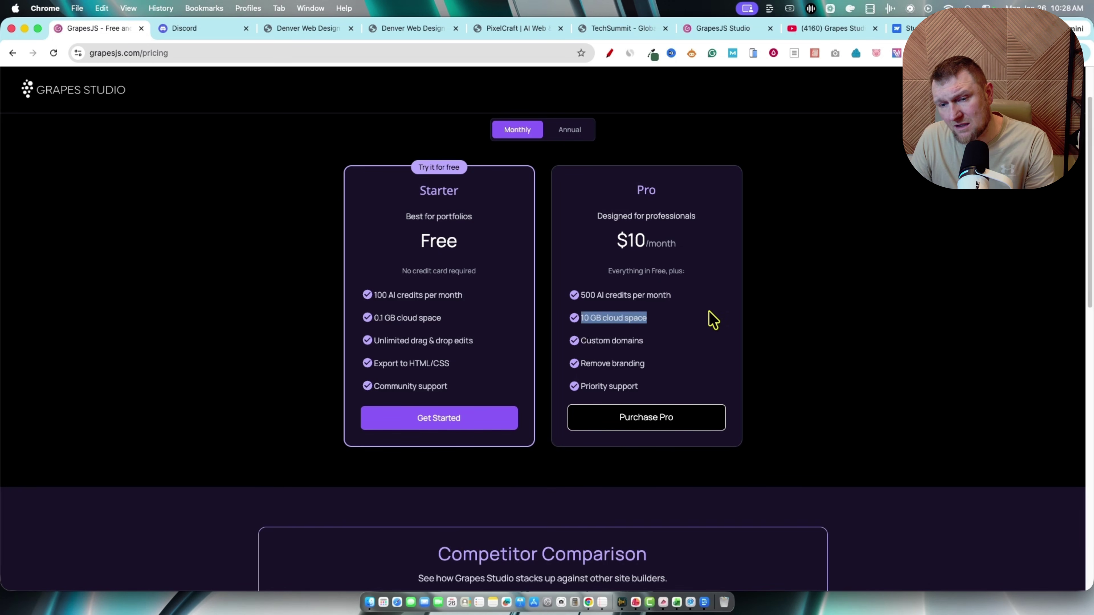
{"action": "left_click", "coordinate": [714, 328]}
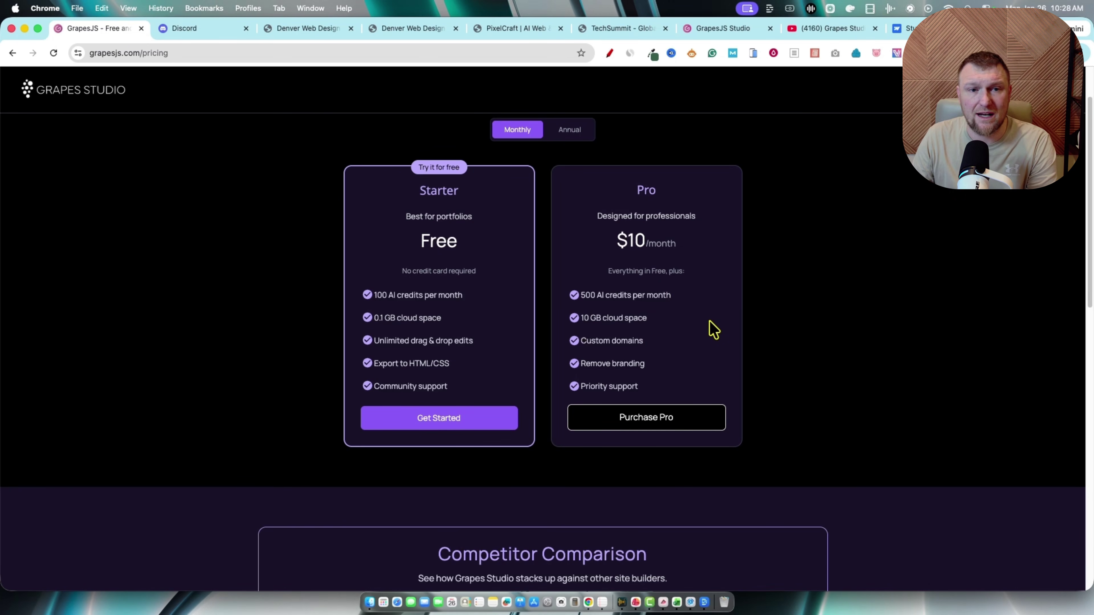
Switch the pricing to annual billing and check the Pro plan's discounted monthly price.
{"action": "scroll", "coordinate": [635, 364], "scroll_direction": "down", "scroll_amount": 1}
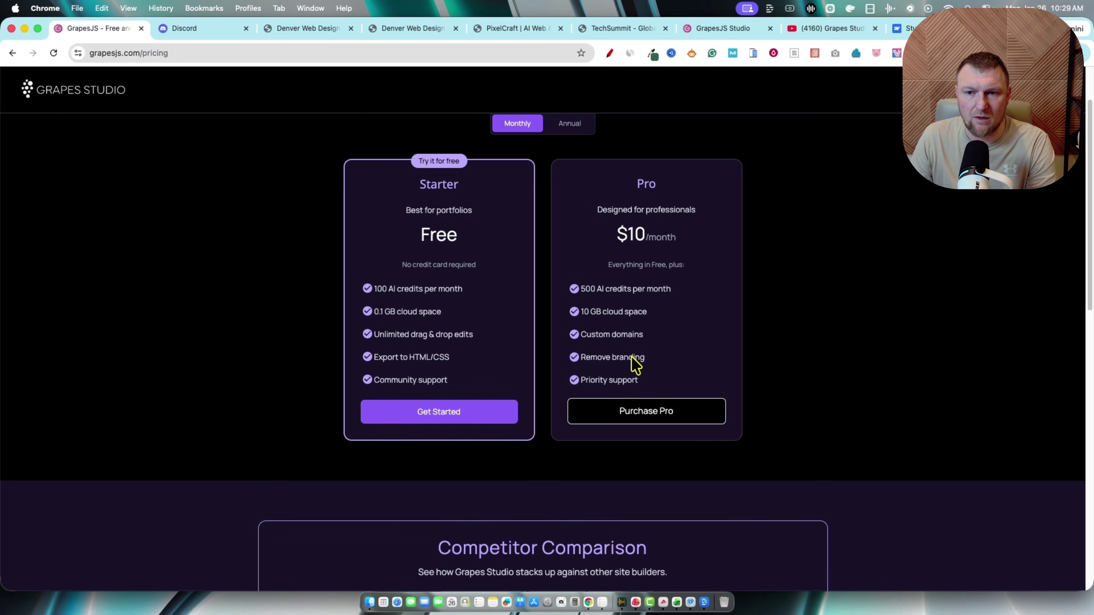
{"action": "left_click", "coordinate": [569, 123]}
{"action": "scroll", "coordinate": [766, 305], "scroll_direction": "up", "scroll_amount": 3}
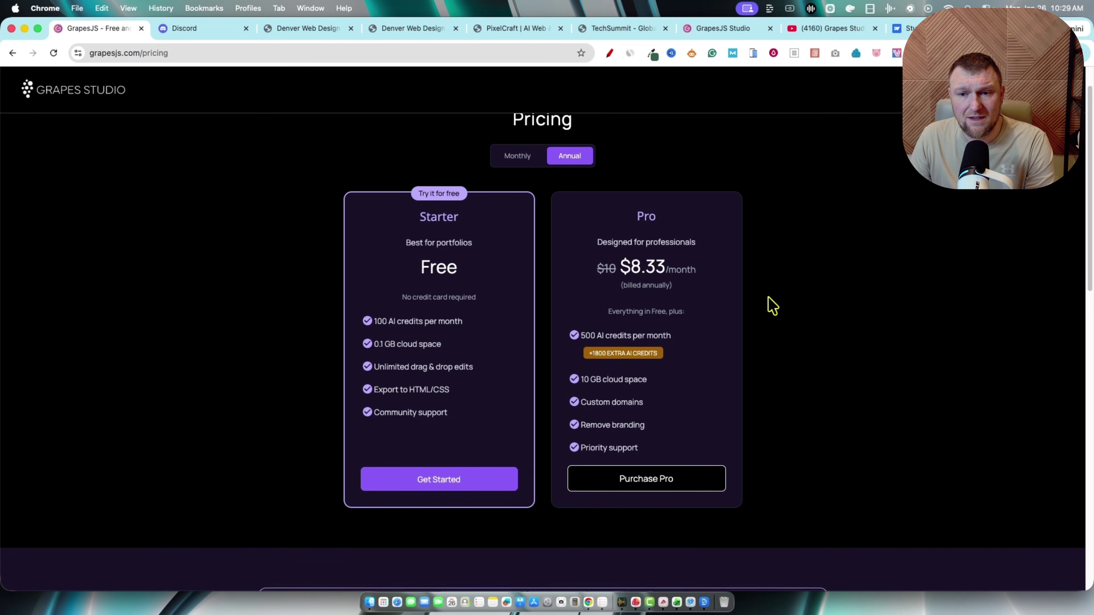
{"action": "left_click_drag", "start_coordinate": [624, 294], "coordinate": [698, 299]}
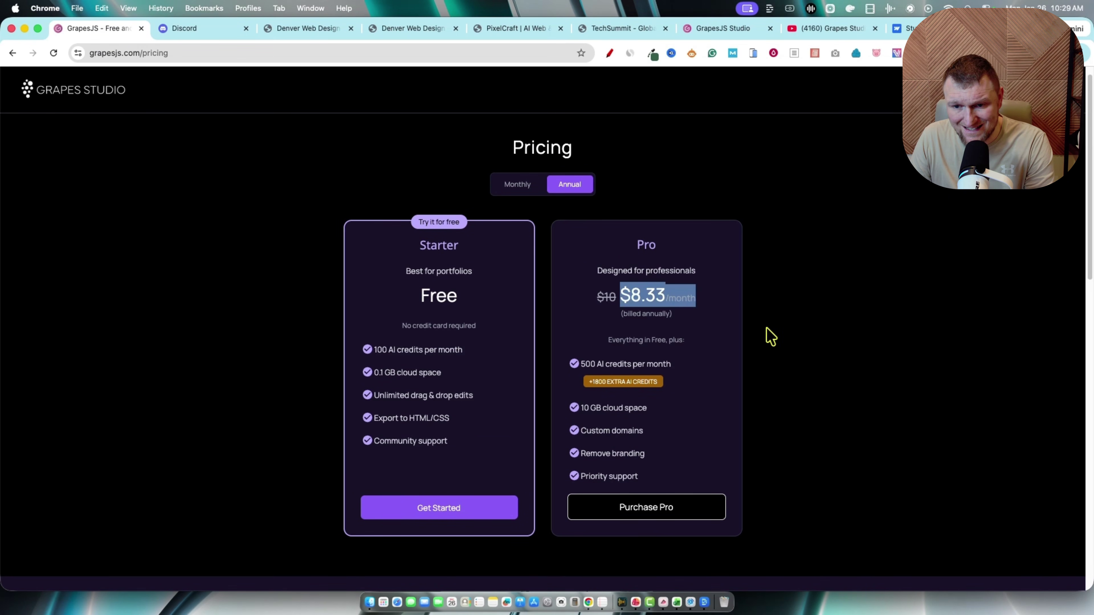
{"action": "scroll", "coordinate": [775, 362], "scroll_direction": "down", "scroll_amount": 1}
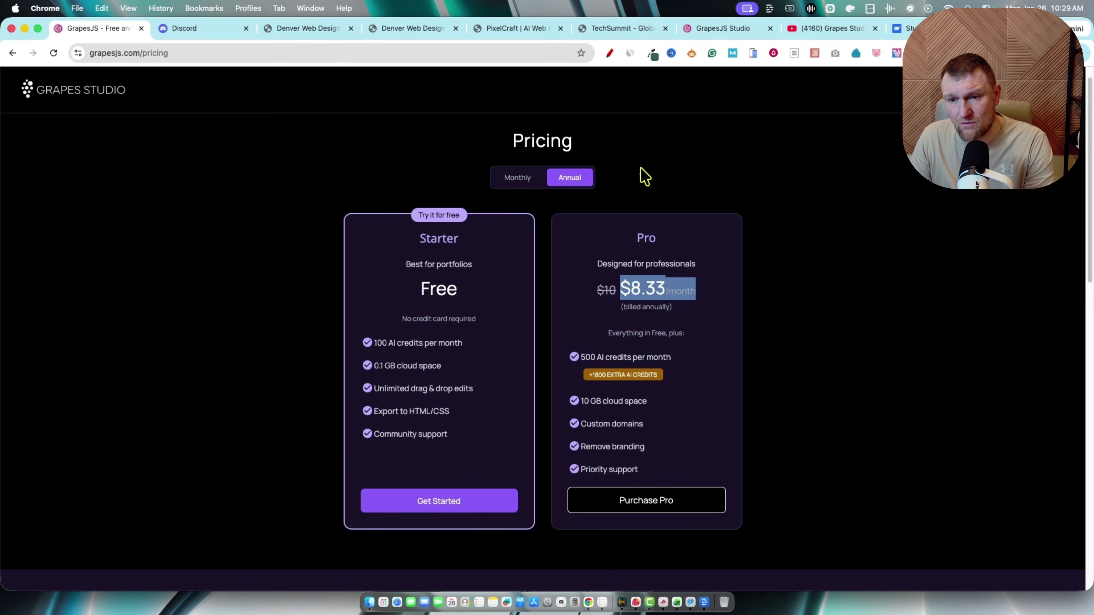
Switch to Calculator, work out the annual Pro cost as 8.33 × 12 and close Calculator.
{"action": "type", "text": "8"}
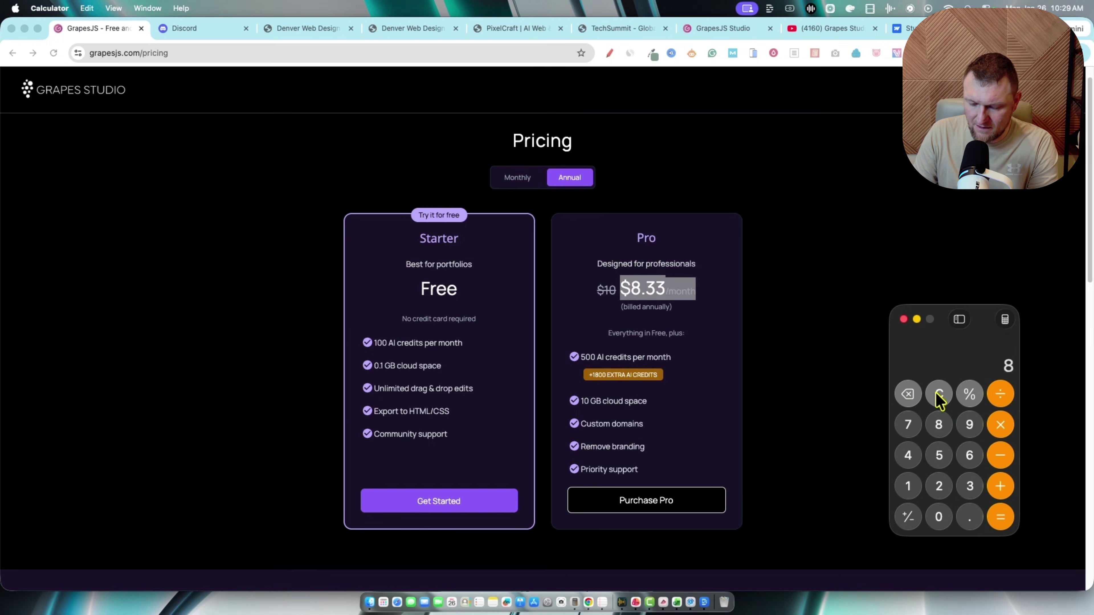
{"action": "type", "text": ".33*12"}
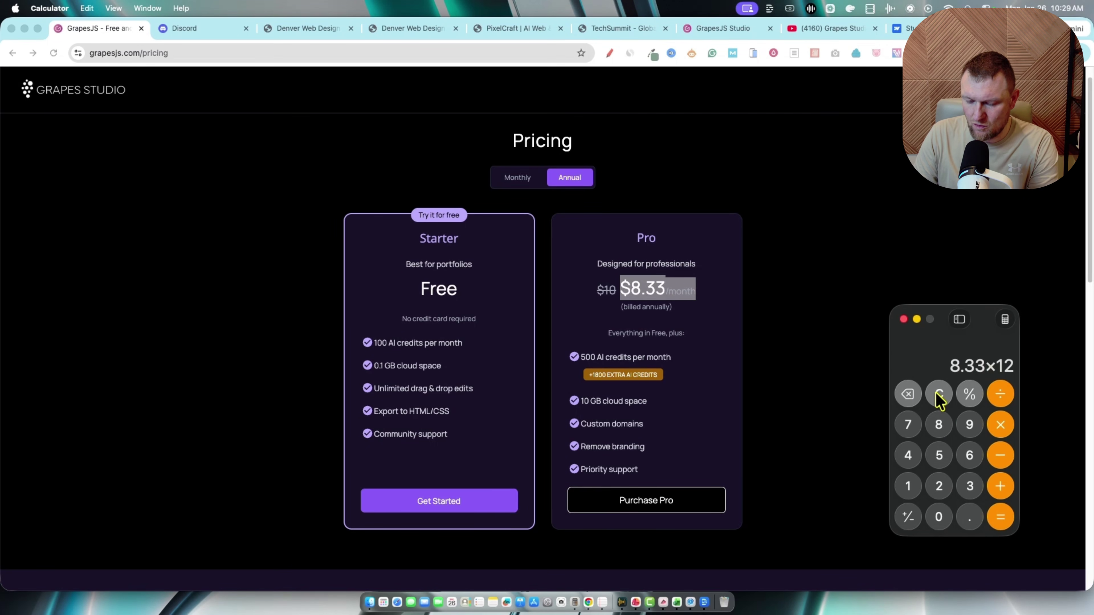
{"action": "key", "text": "Return"}
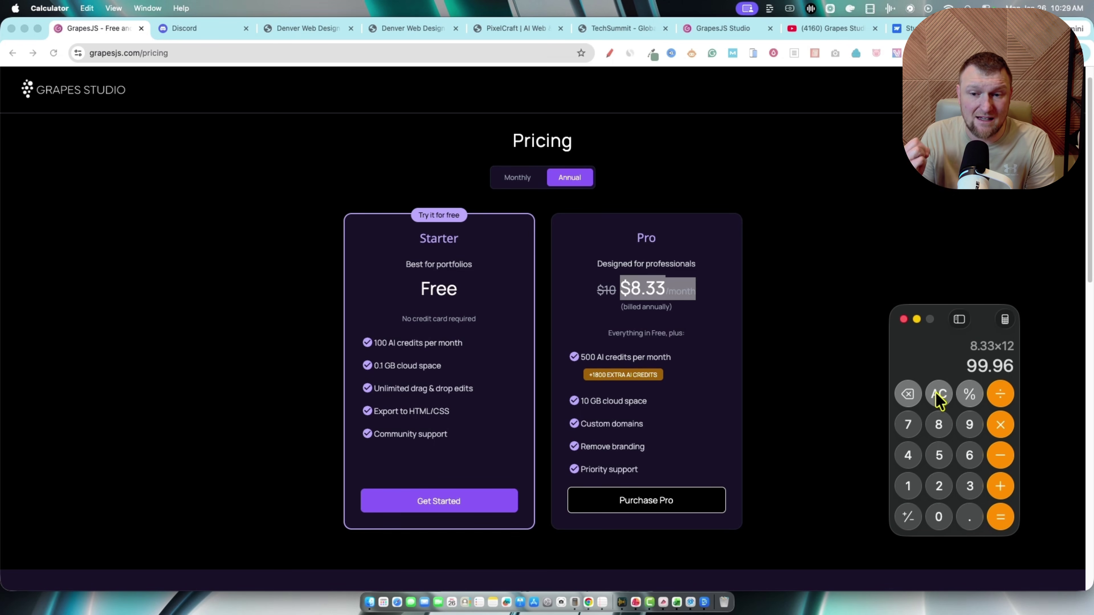
{"action": "left_click", "coordinate": [903, 319]}
Review the Competitor Comparison table of Grapes Studio against Vercel, Squarespace and Wordpress.
{"action": "scroll", "coordinate": [708, 334], "scroll_direction": "down", "scroll_amount": 10}
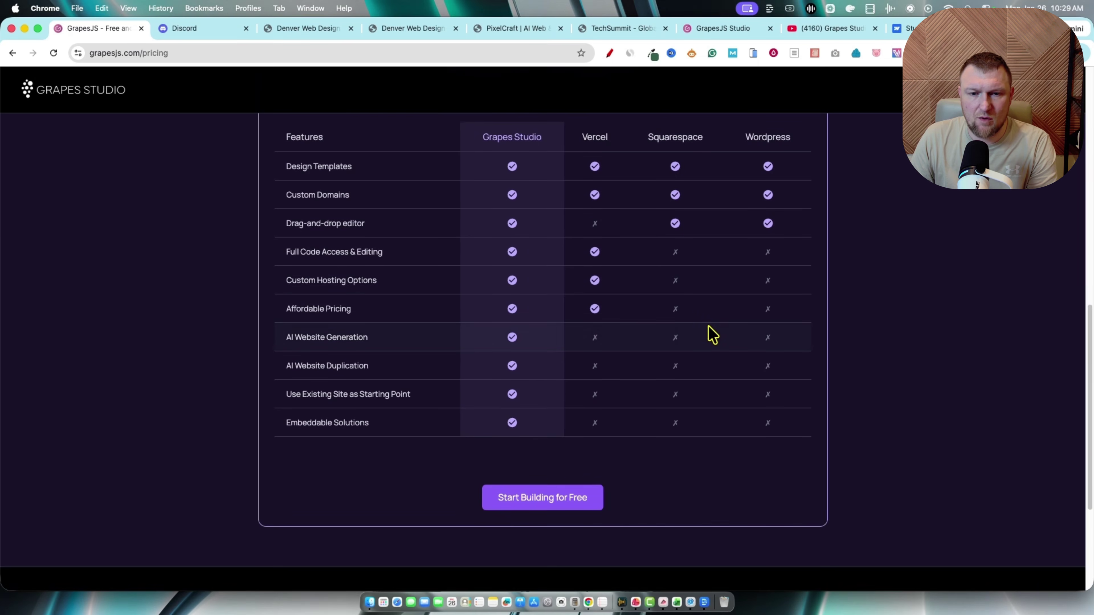
{"action": "scroll", "coordinate": [708, 337], "scroll_direction": "up", "scroll_amount": 2}
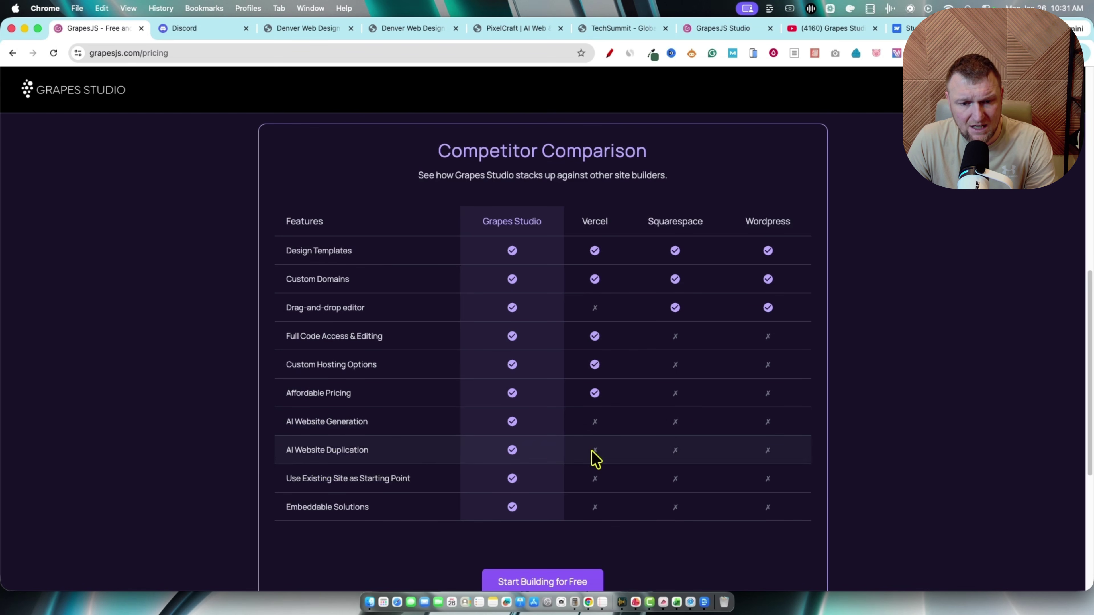
Examine the comparison rows for AI Website Duplication, Use Existing Site as Starting Point and Embeddable Solutions, and return to the Starter and Pro plans.
{"action": "left_click_drag", "start_coordinate": [285, 450], "coordinate": [388, 457]}
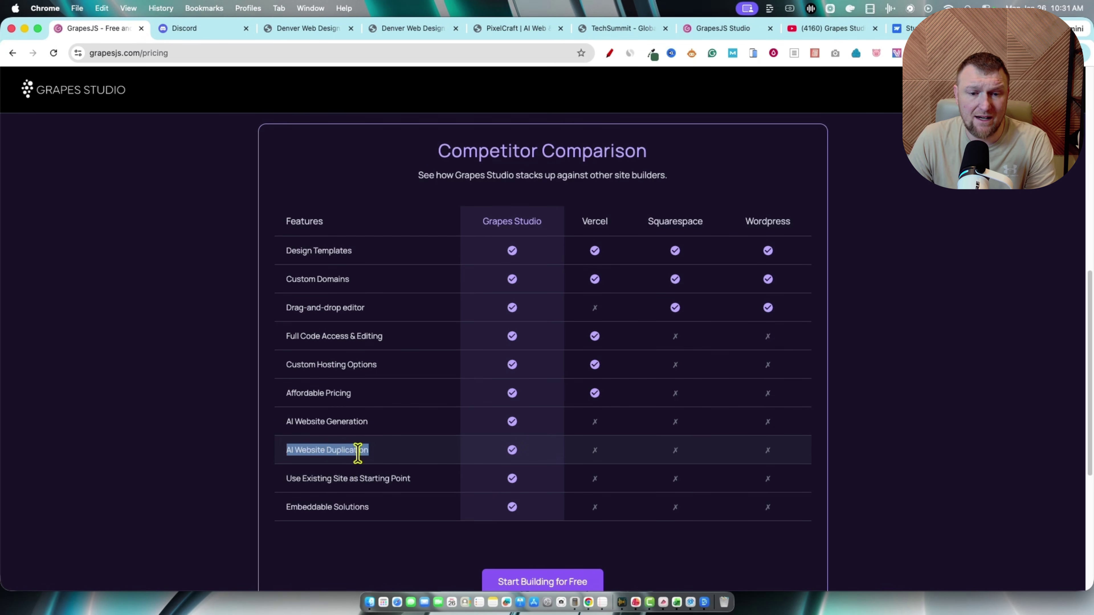
{"action": "left_click", "coordinate": [344, 480]}
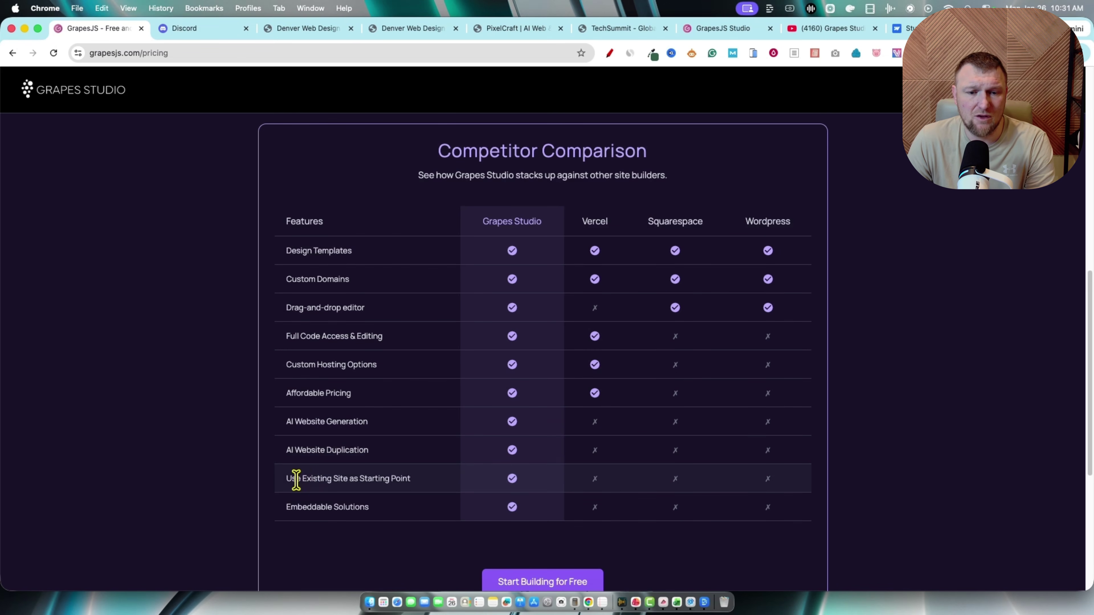
{"action": "left_click_drag", "start_coordinate": [301, 452], "coordinate": [480, 454]}
{"action": "left_click", "coordinate": [339, 480]}
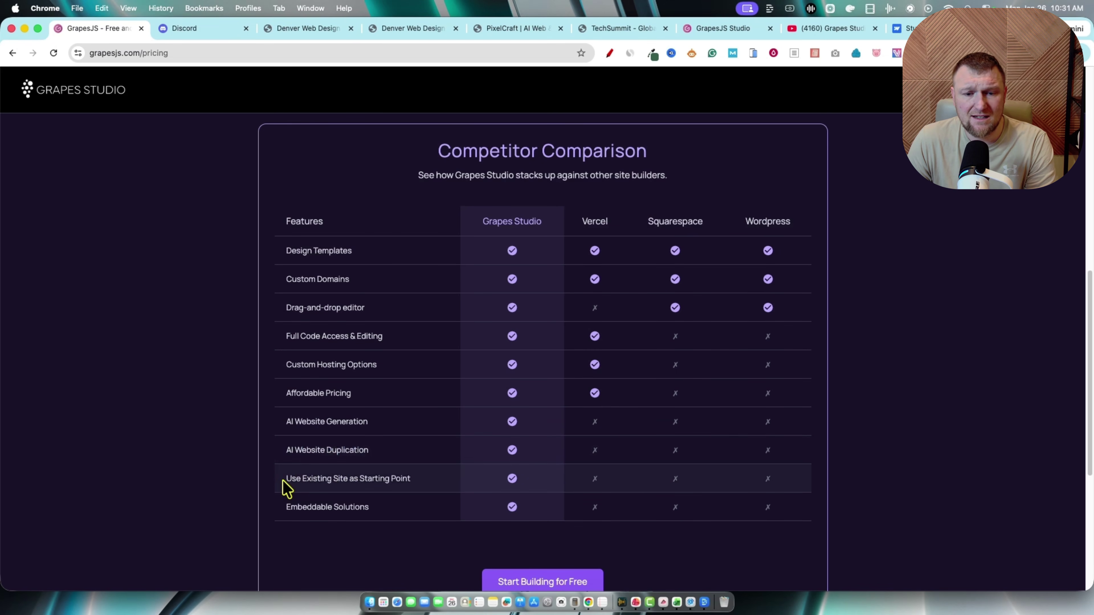
{"action": "left_click_drag", "start_coordinate": [292, 479], "coordinate": [430, 489]}
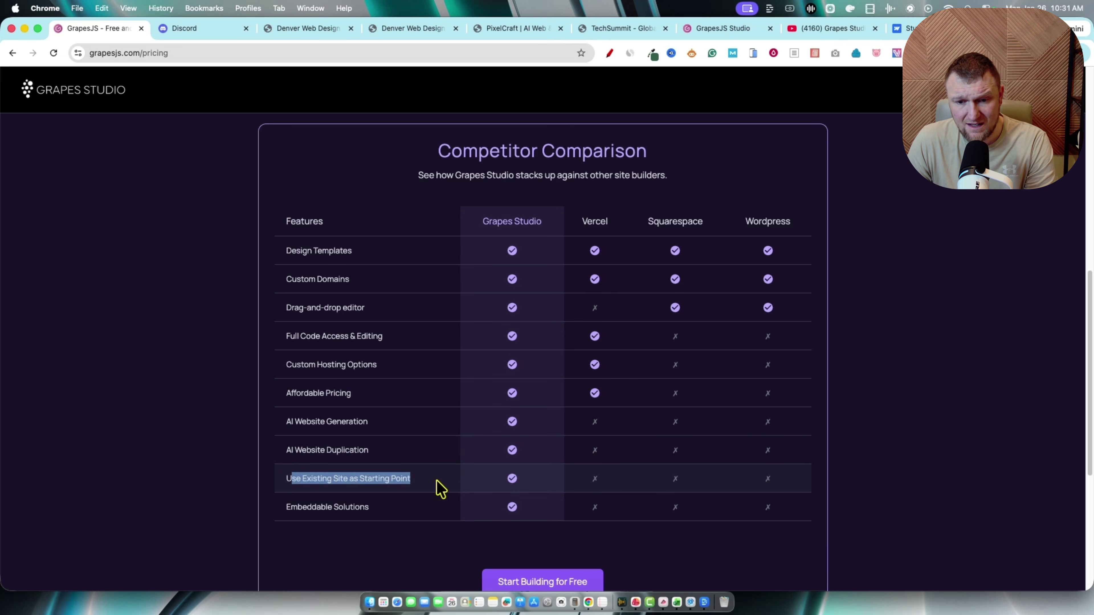
{"action": "left_click_drag", "start_coordinate": [298, 507], "coordinate": [512, 501]}
{"action": "scroll", "coordinate": [515, 495], "scroll_direction": "down", "scroll_amount": 6}
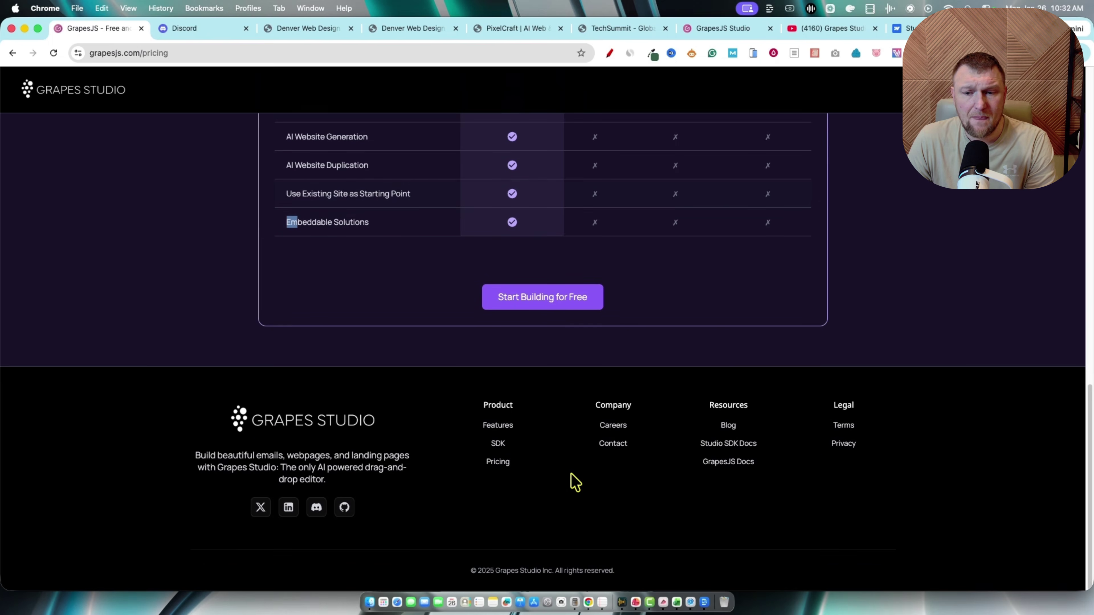
{"action": "scroll", "coordinate": [866, 443], "scroll_direction": "up", "scroll_amount": 10}
{"action": "scroll", "coordinate": [865, 444], "scroll_direction": "up", "scroll_amount": 7}
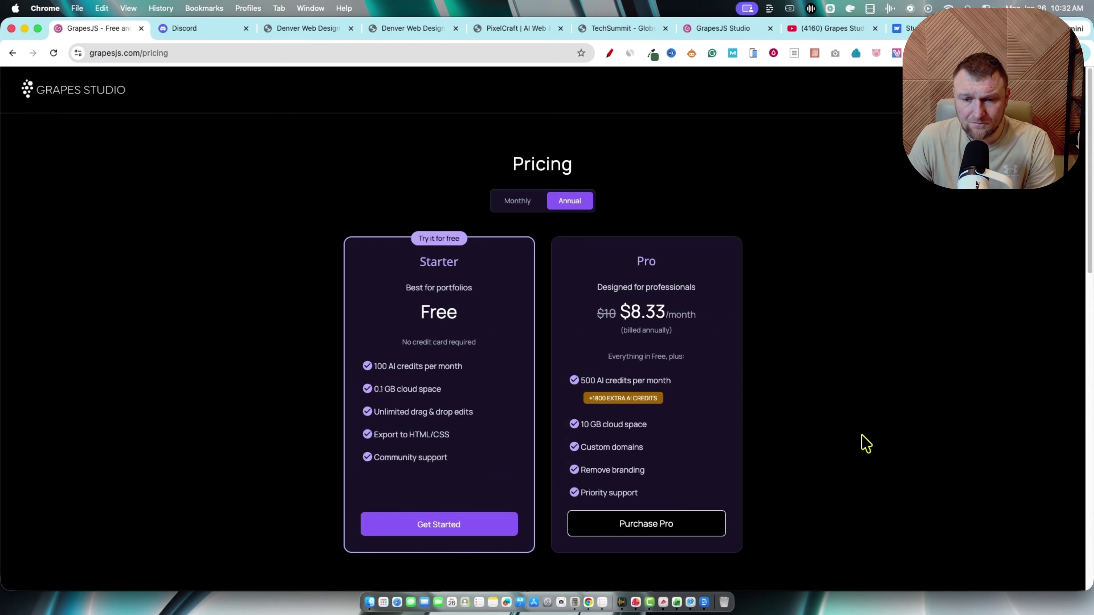